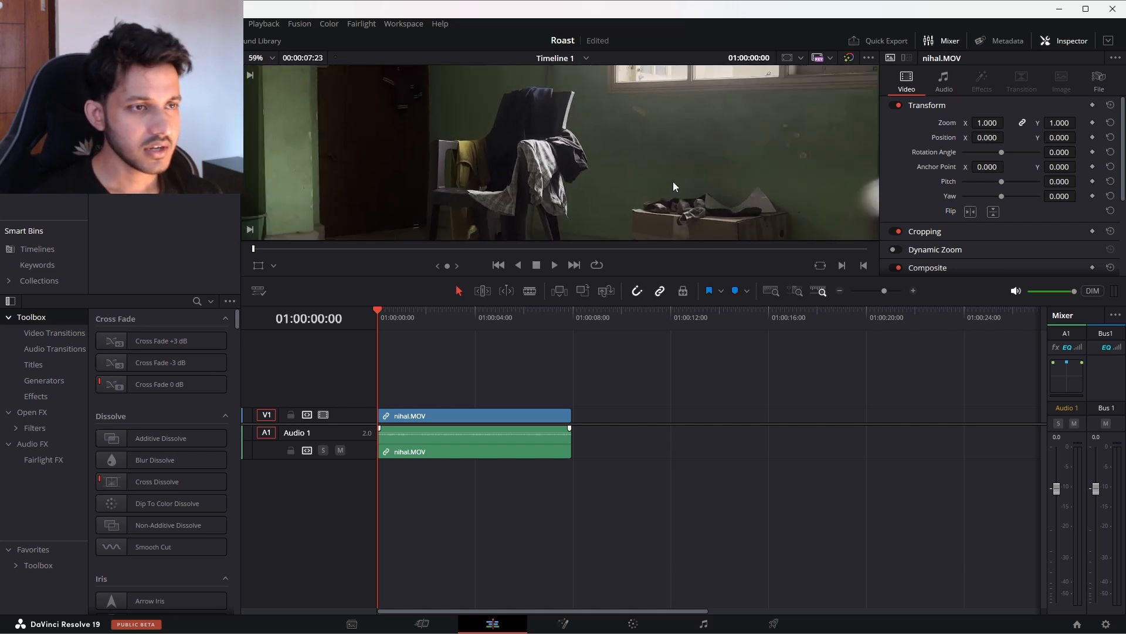
Step: Fit the clip's whole frame in the viewer and switch to the Color page
scroll(507, 171, "down", 3)
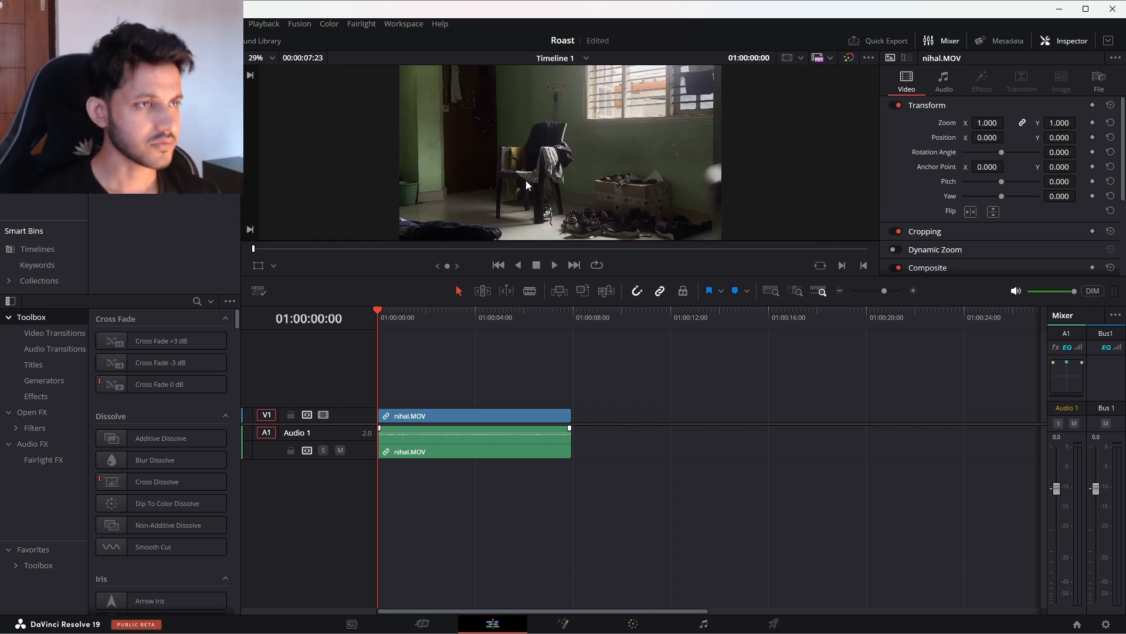
scroll(526, 181, "down", 1)
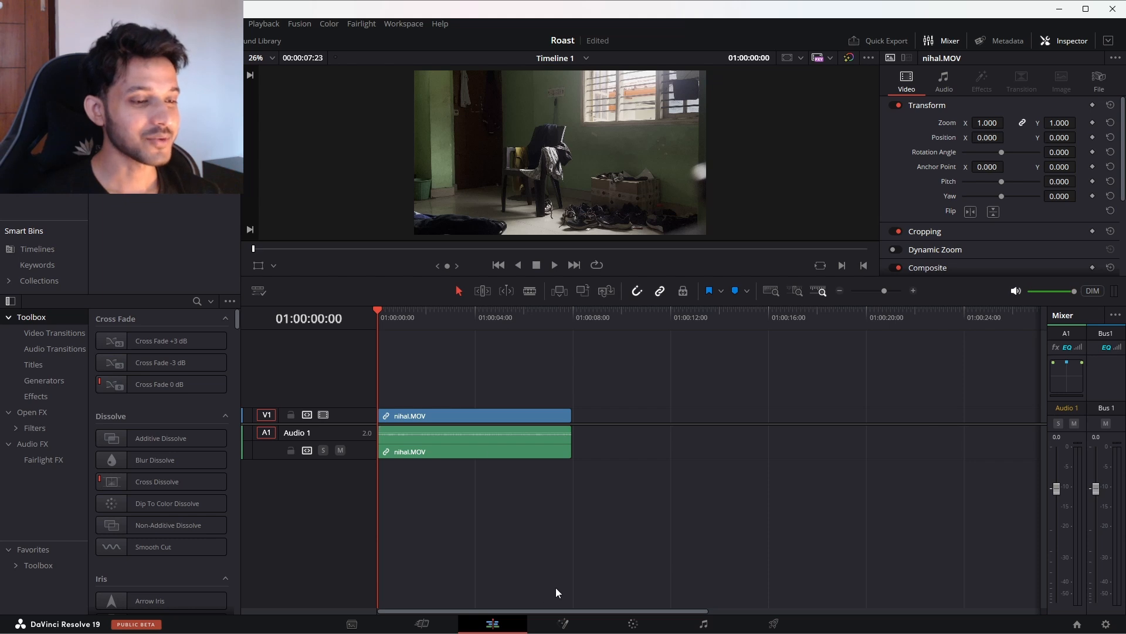
left_click(633, 625)
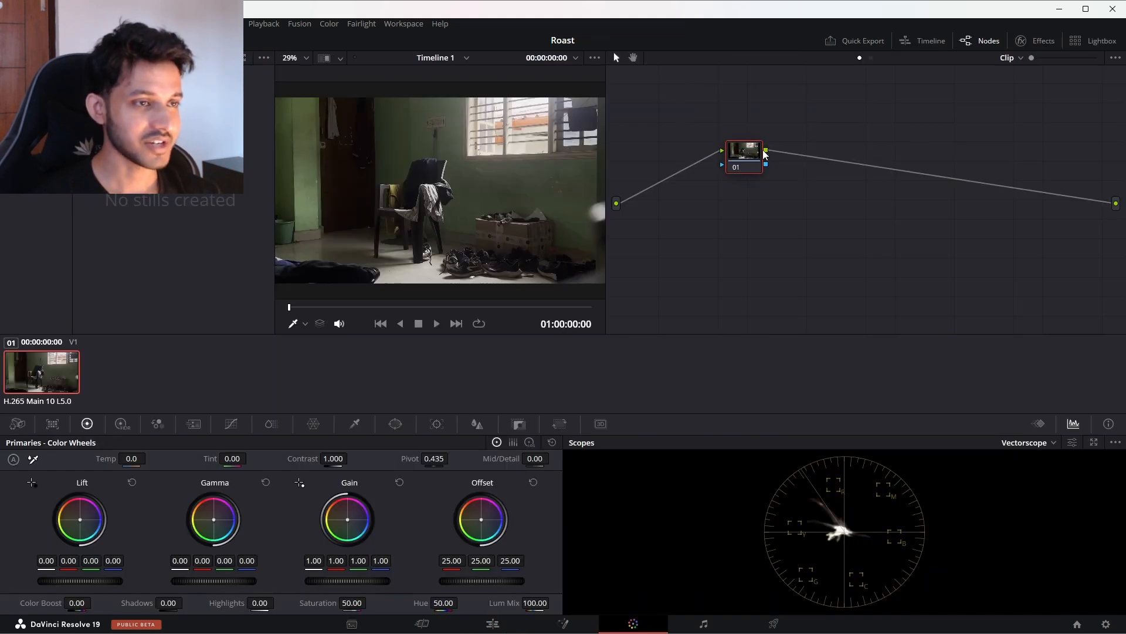
Step: Apply the saved multi-node grade from the stills gallery to the clip and clean up the node graph
left_click_drag(732, 158, 678, 161)
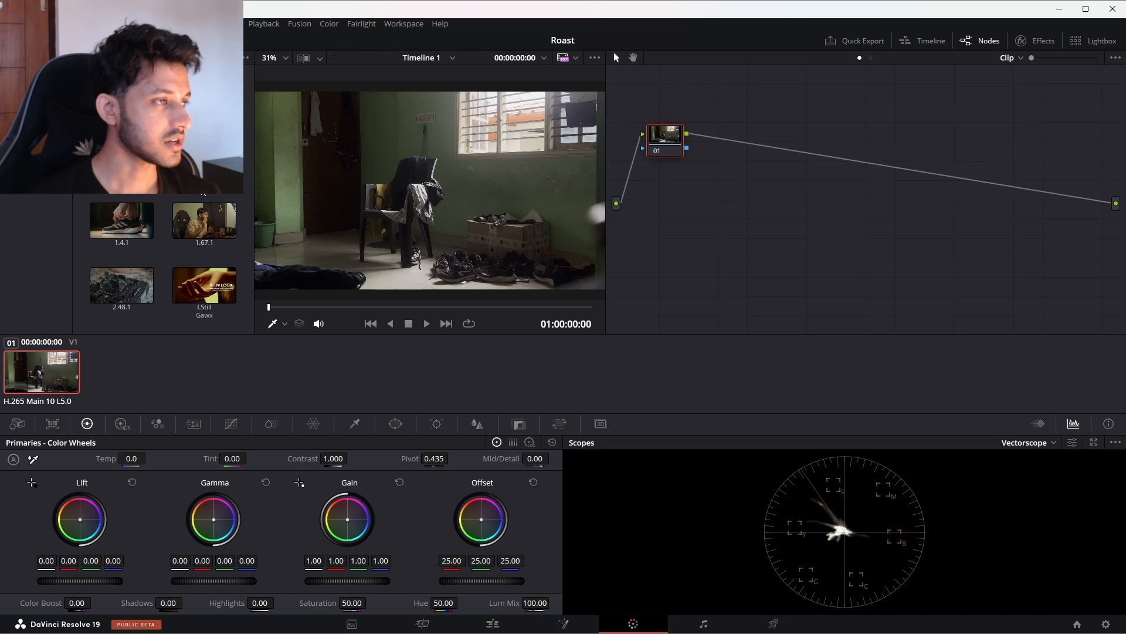
left_click(35, 129)
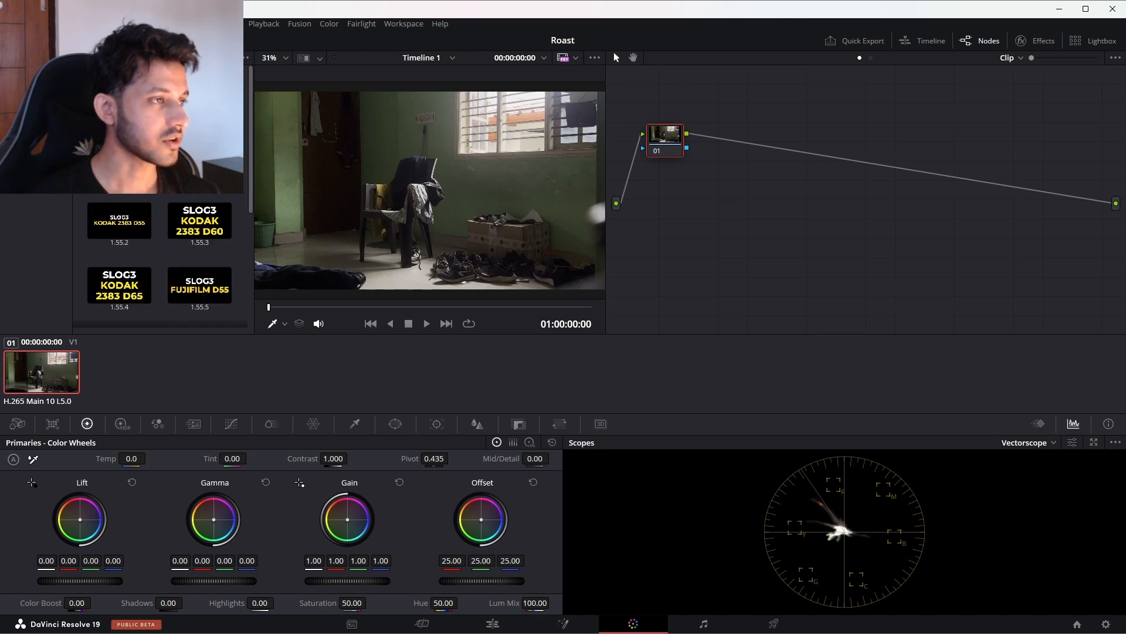
key("space")
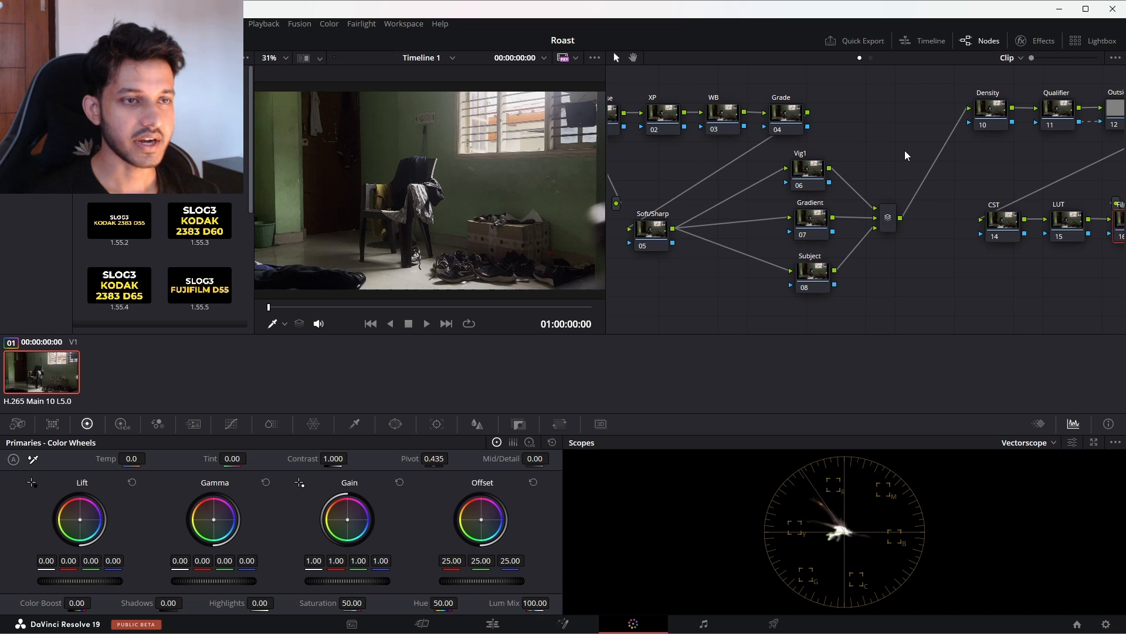
right_click(909, 148)
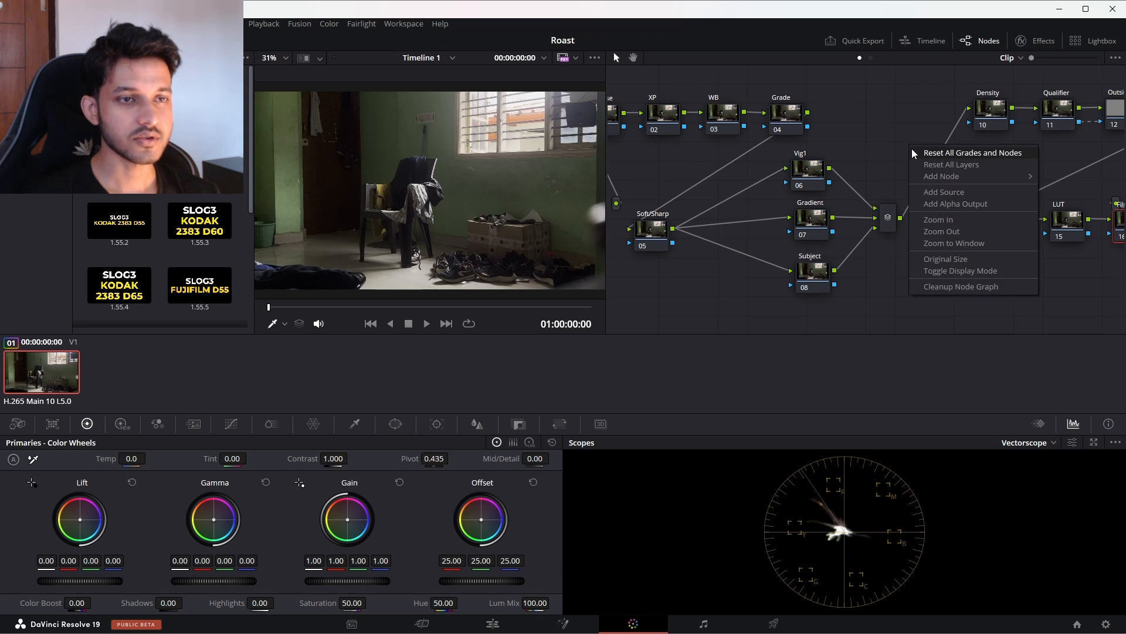
left_click(946, 288)
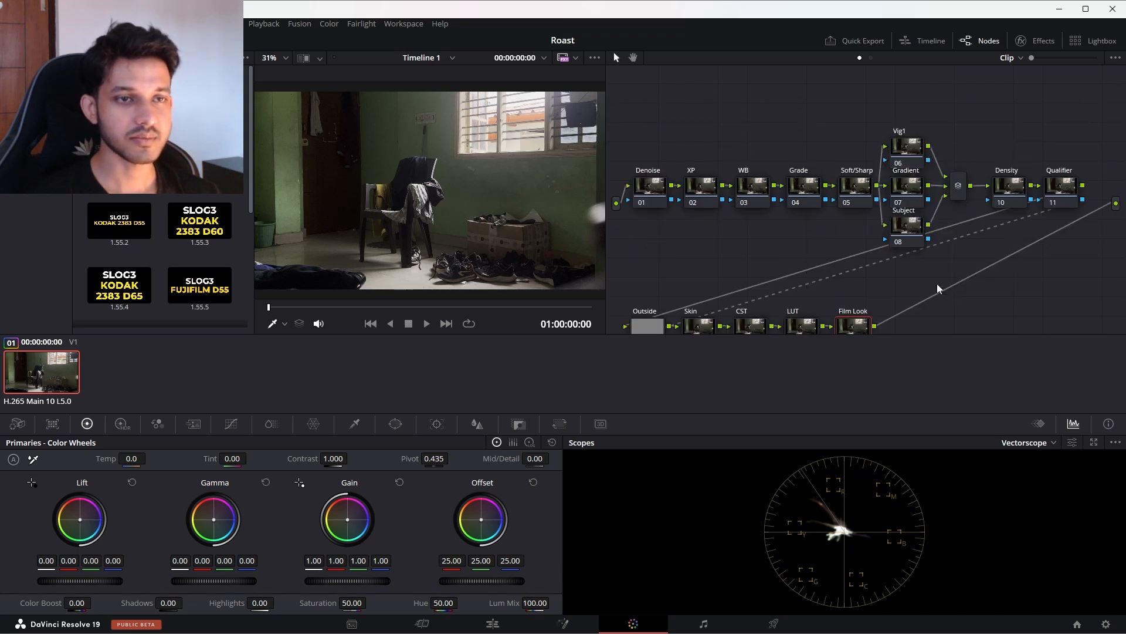
Step: Arrange the node graph in two rows, Denoise through Density above and Qualifier through Film Look below
left_click_drag(1072, 127, 648, 233)
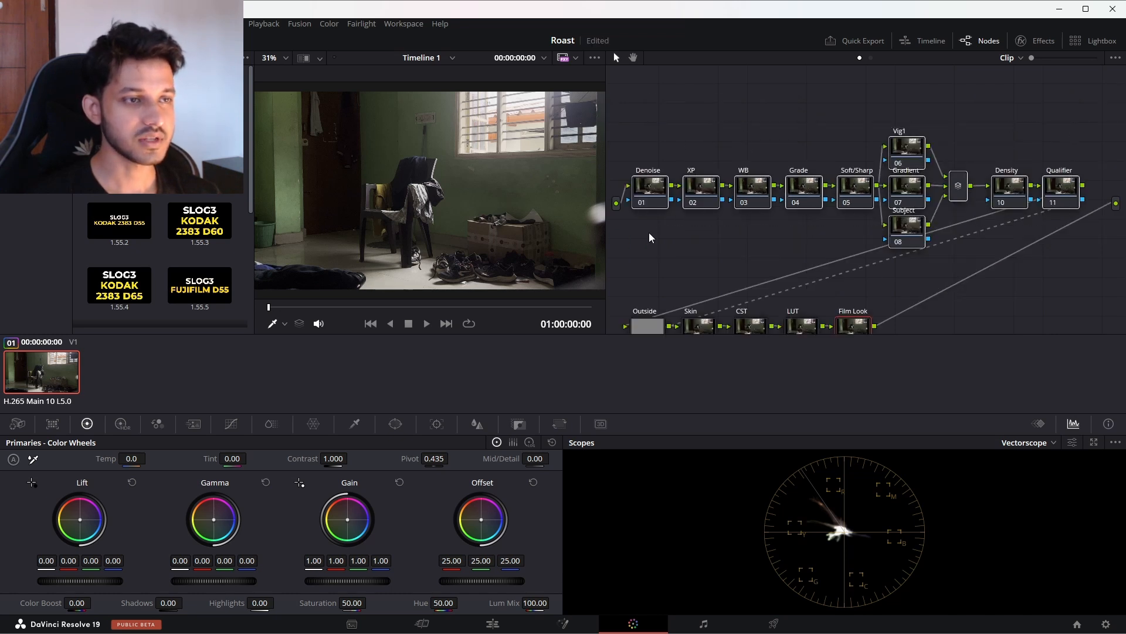
left_click_drag(654, 182, 660, 115)
left_click_drag(906, 291, 782, 236)
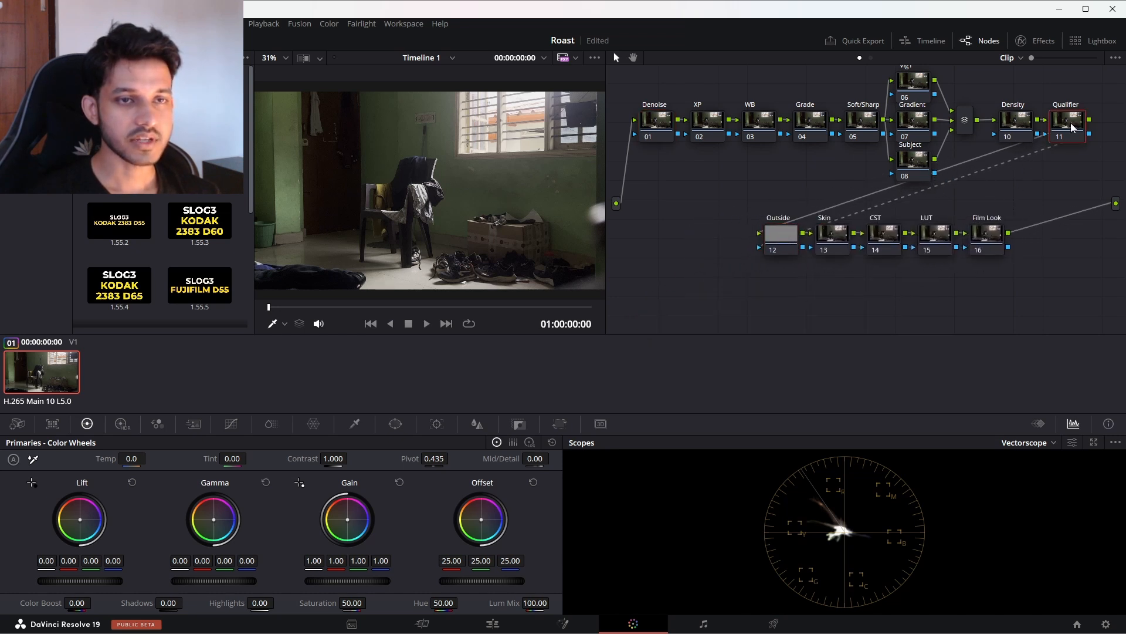
left_click_drag(1075, 126, 724, 238)
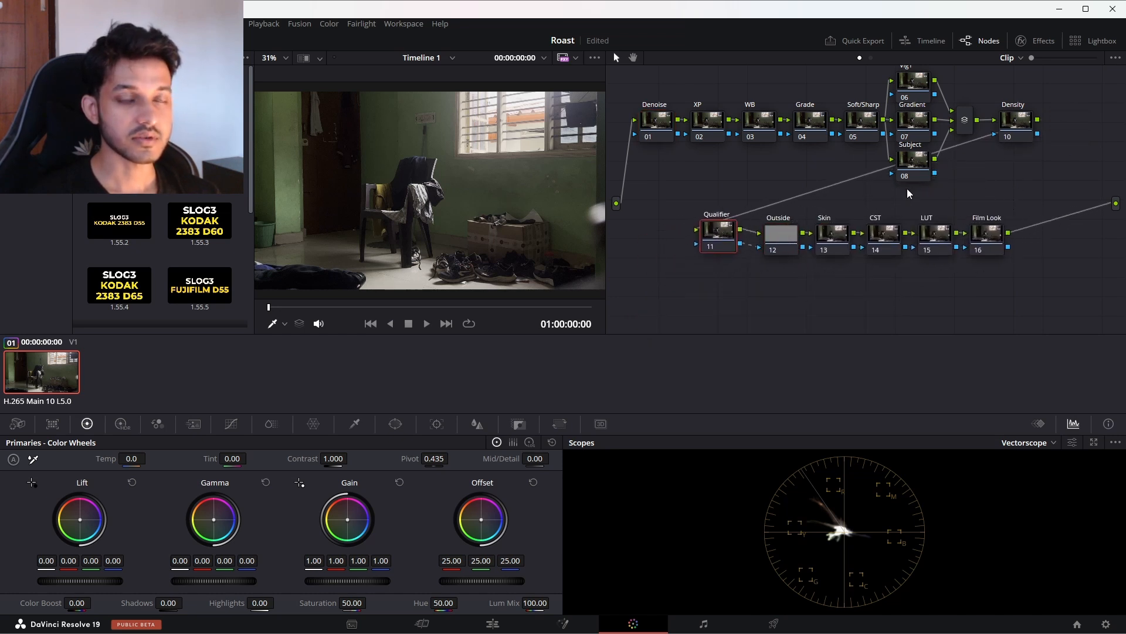
left_click_drag(1007, 199, 704, 239)
left_click_drag(725, 234, 720, 279)
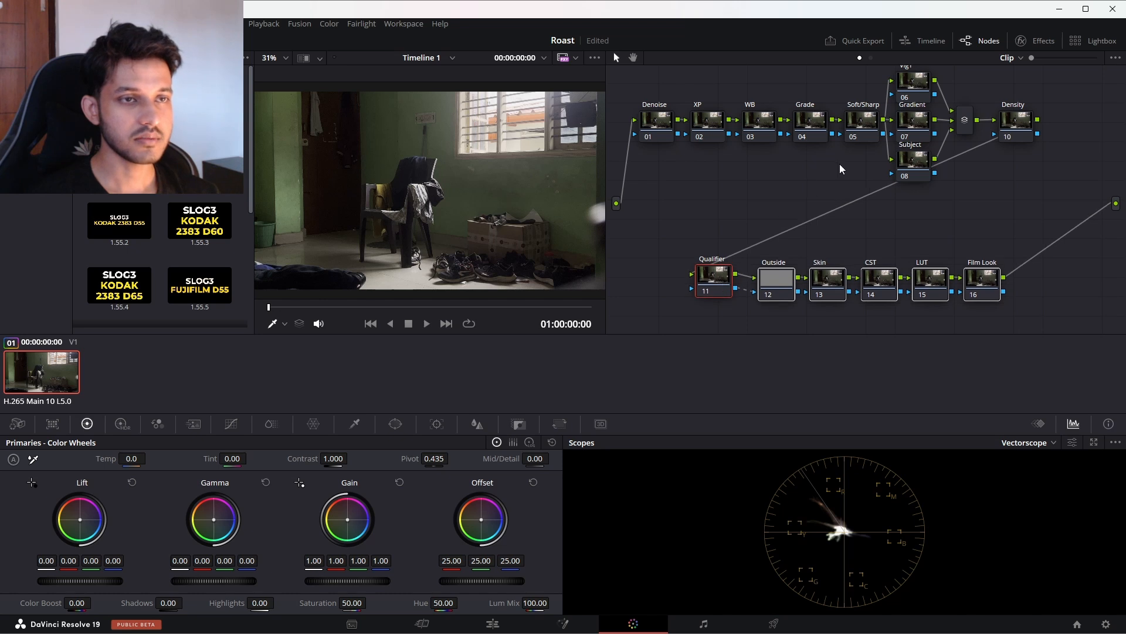
Step: Space out the parallel Vig1, Gradient and Subject nodes vertically so they no longer overlap
left_click_drag(916, 162, 914, 185)
left_click_drag(914, 121, 915, 136)
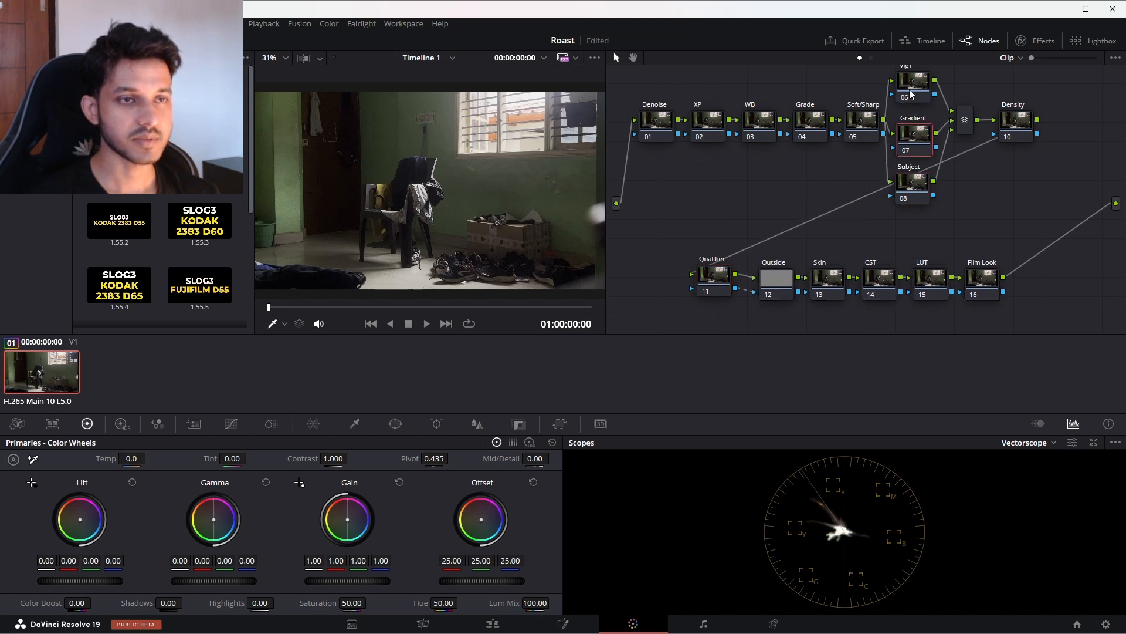
left_click_drag(909, 89, 910, 96)
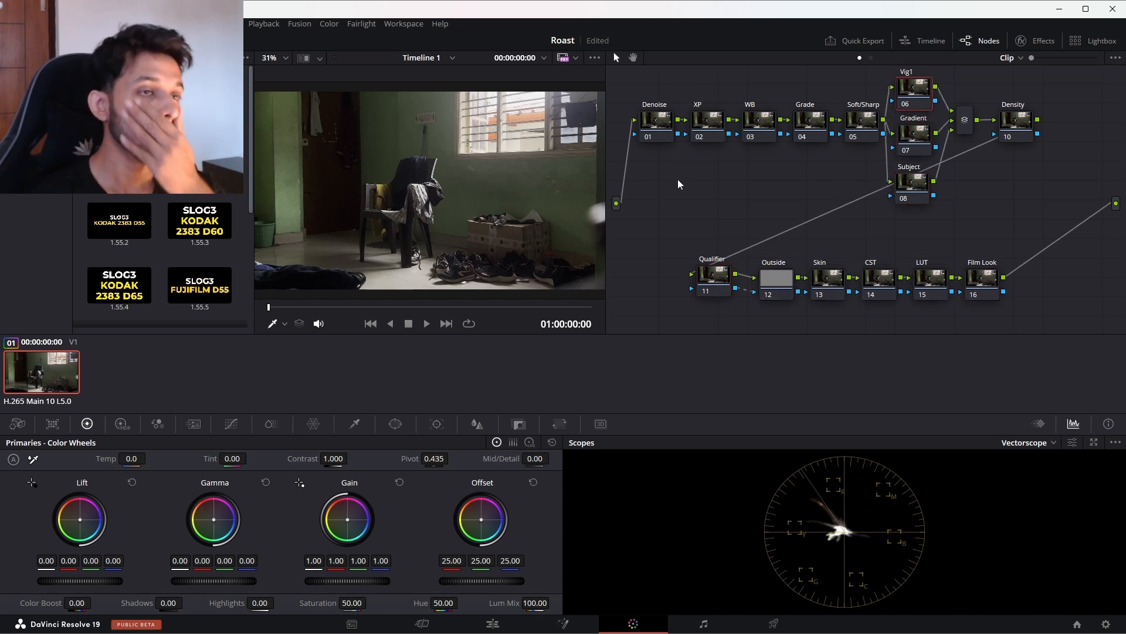
Step: Lower the master Lift very slightly on the XP node
left_click(657, 124)
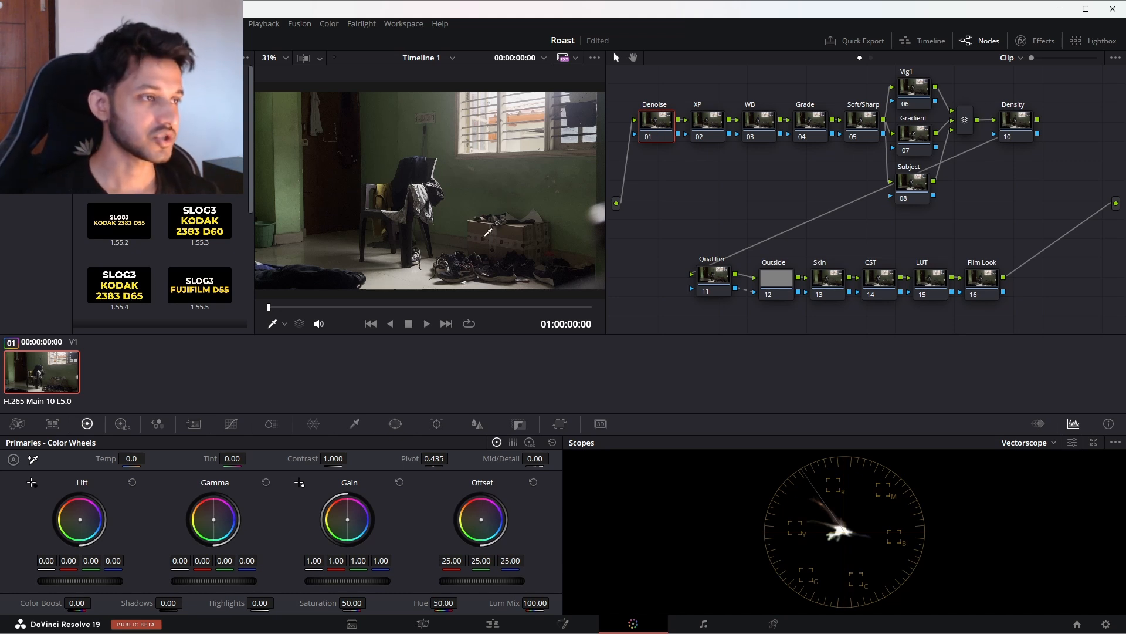
left_click(29, 76)
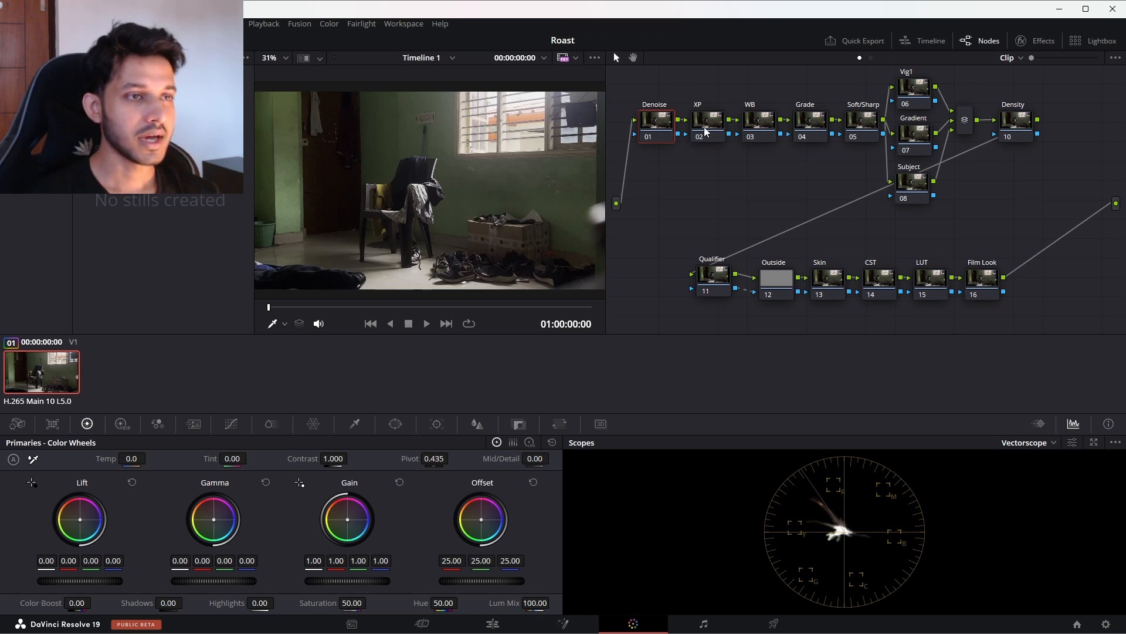
left_click(706, 131)
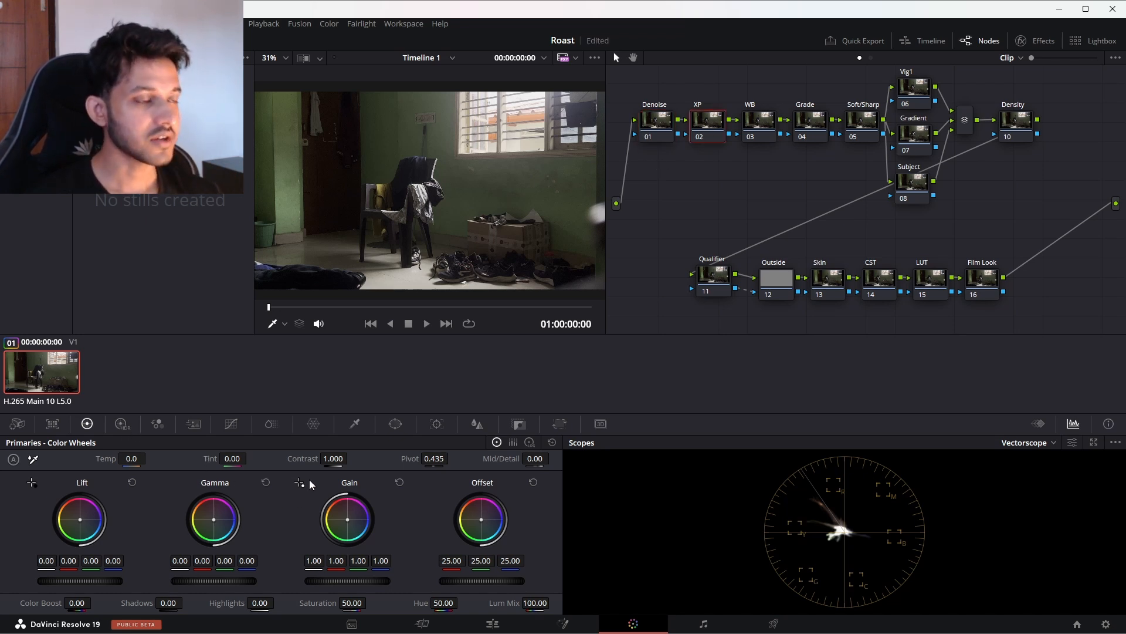
left_click(299, 482)
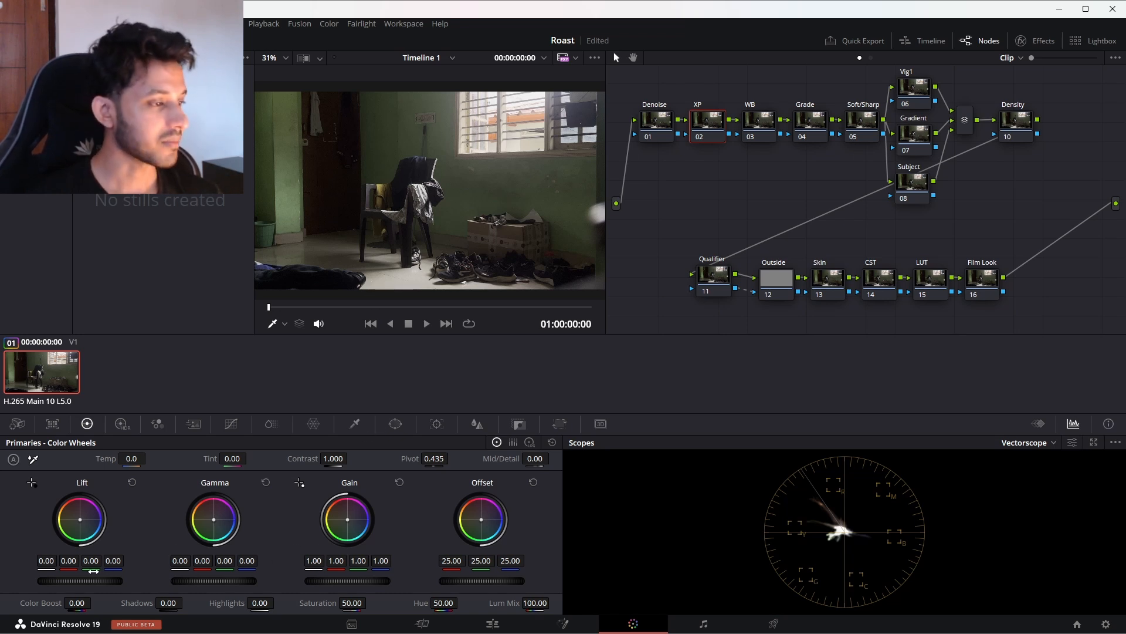
left_click_drag(89, 580, 81, 580)
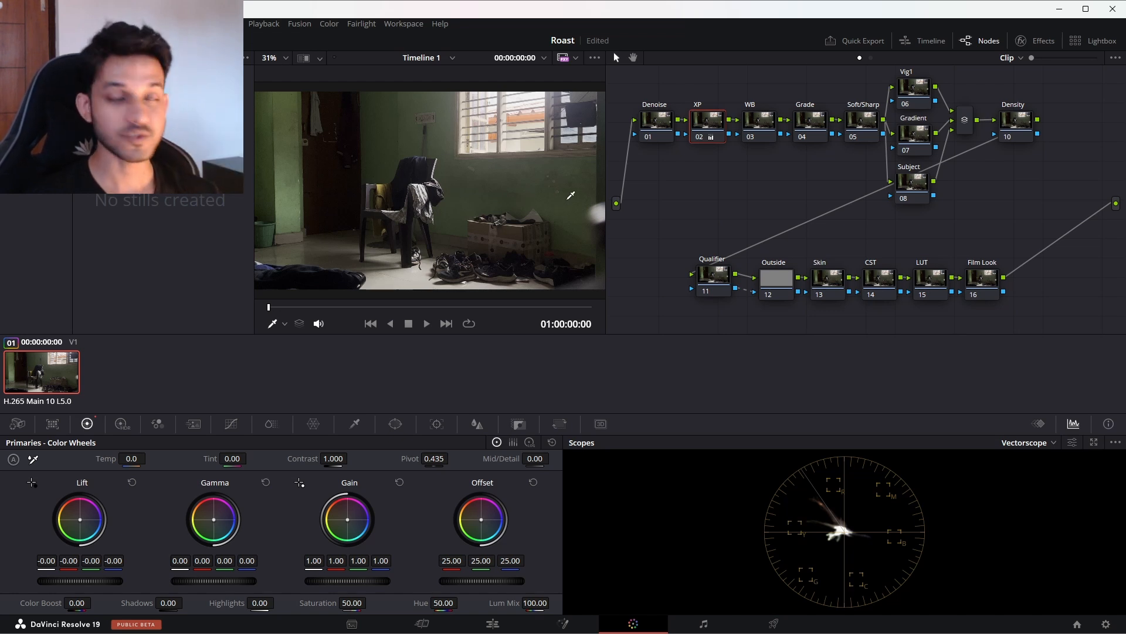
Step: Balance the image on the WB node by sampling the bright area beneath the chair with the white balance picker
left_click(753, 127)
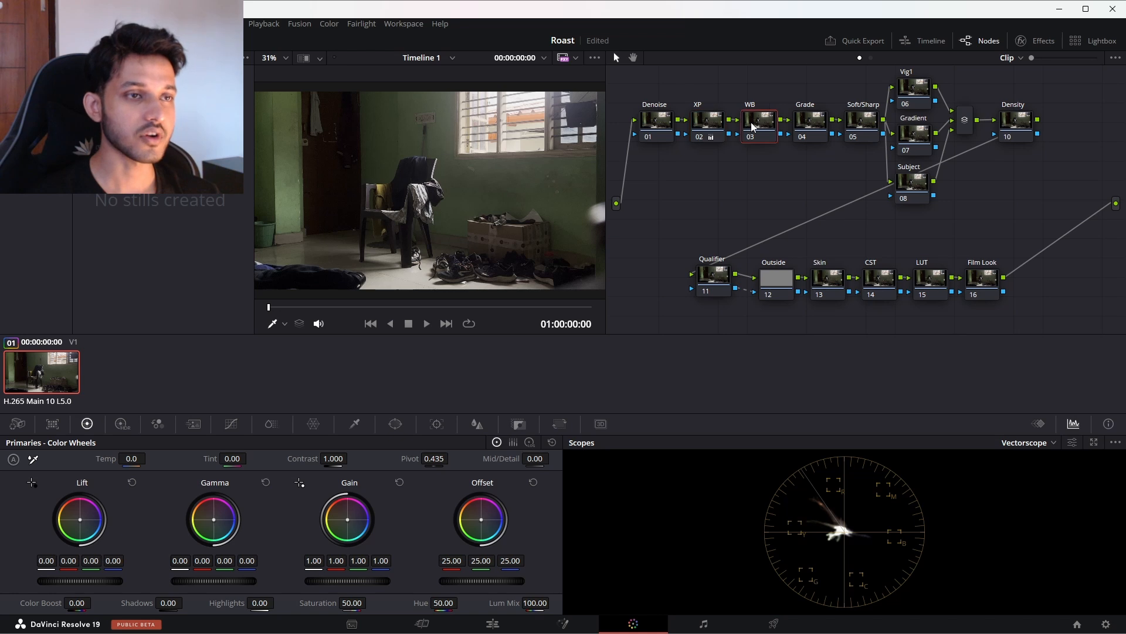
left_click_drag(762, 120, 762, 119)
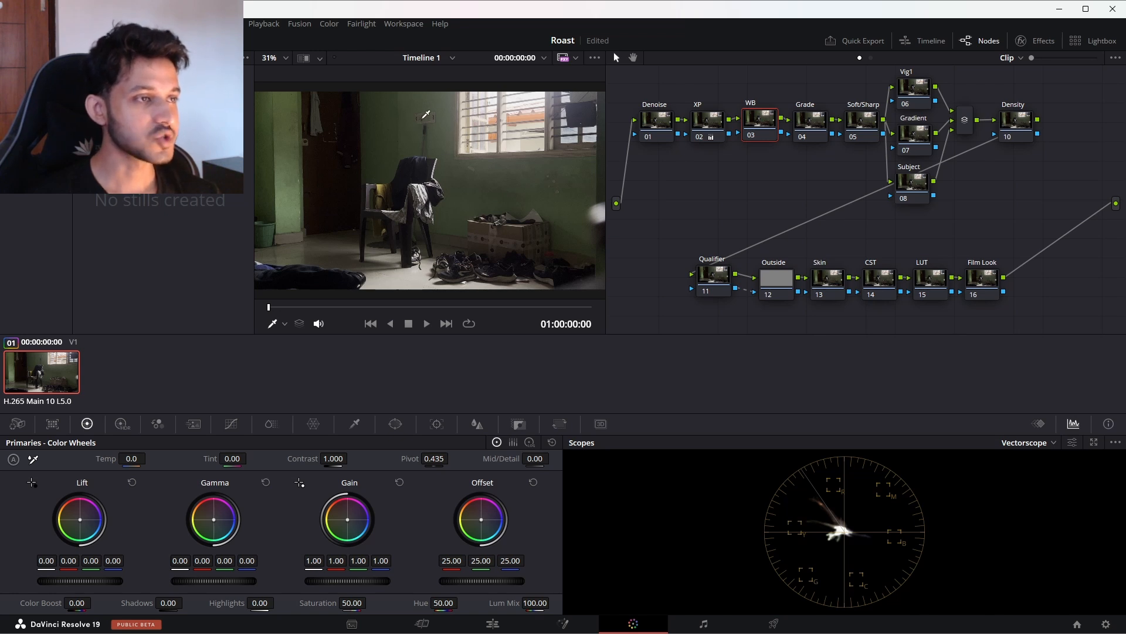
scroll(419, 189, "up", 4)
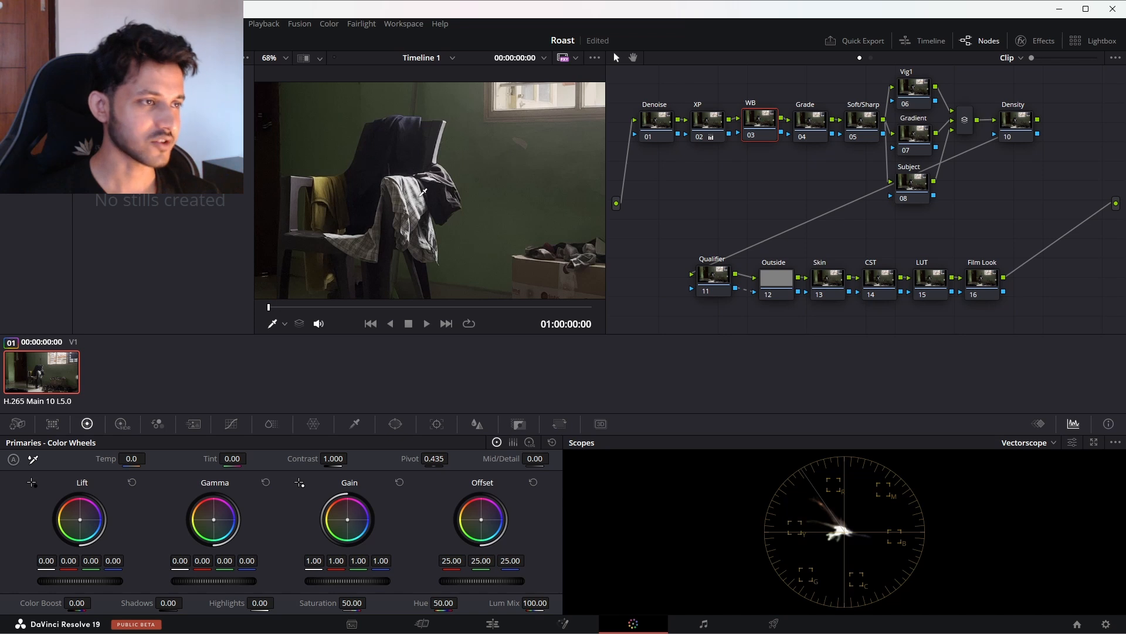
scroll(424, 191, "down", 4)
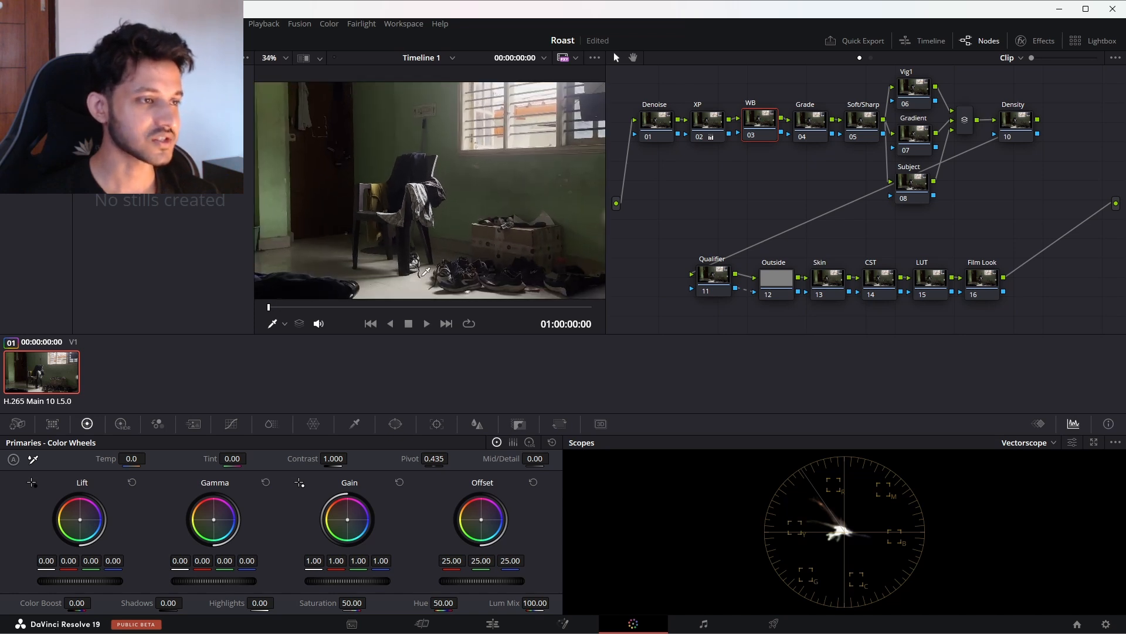
scroll(455, 269, "up", 1)
scroll(480, 242, "down", 3)
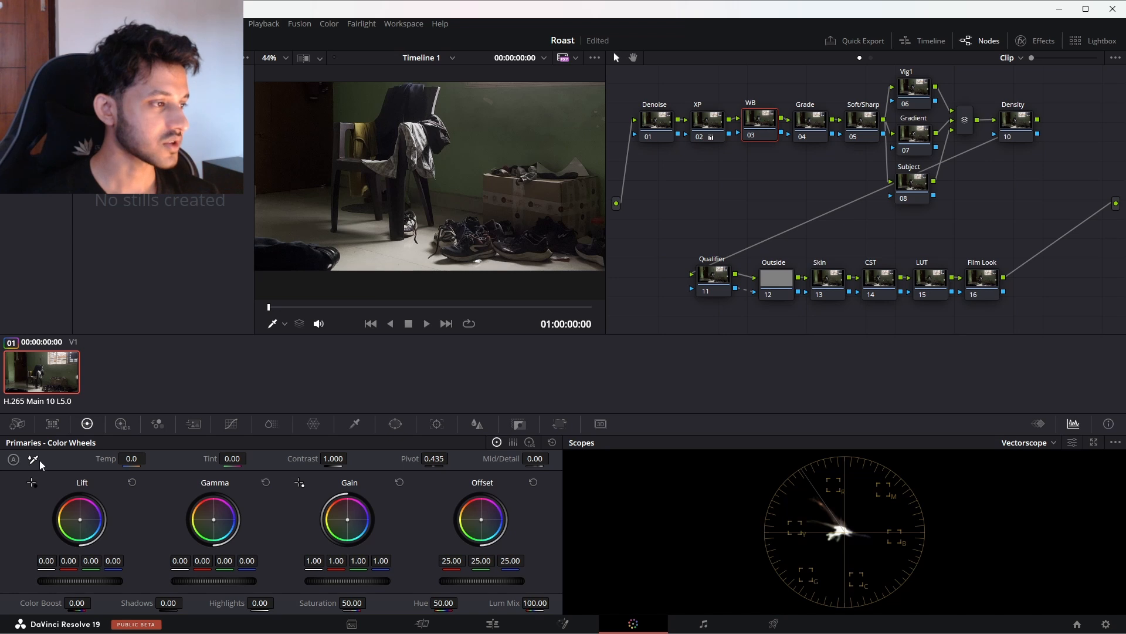
left_click(408, 246)
scroll(370, 260, "down", 3)
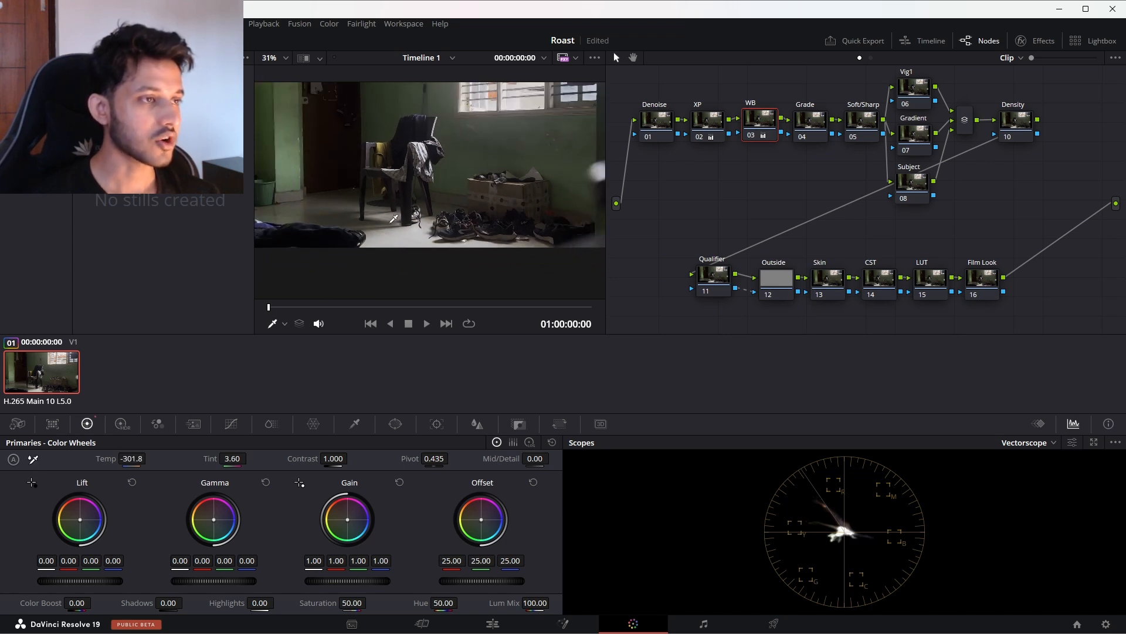
Step: Compare the image with the WB node disabled and enabled, examining the chair's clothes and the wall, and leave the node enabled
scroll(392, 220, "up", 1)
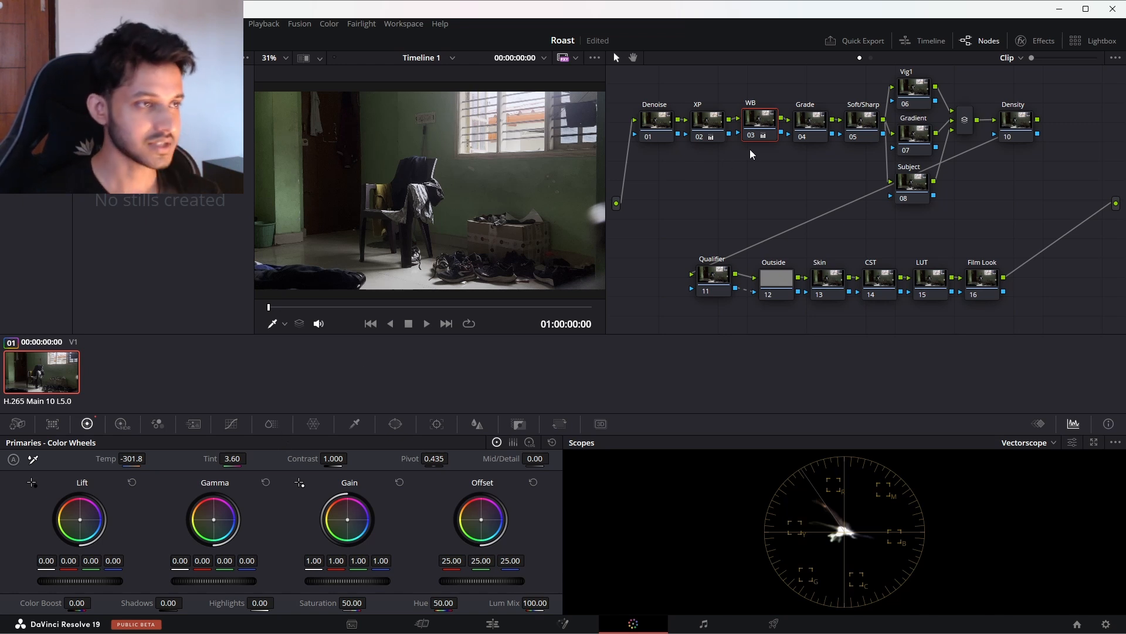
scroll(458, 156, "up", 2)
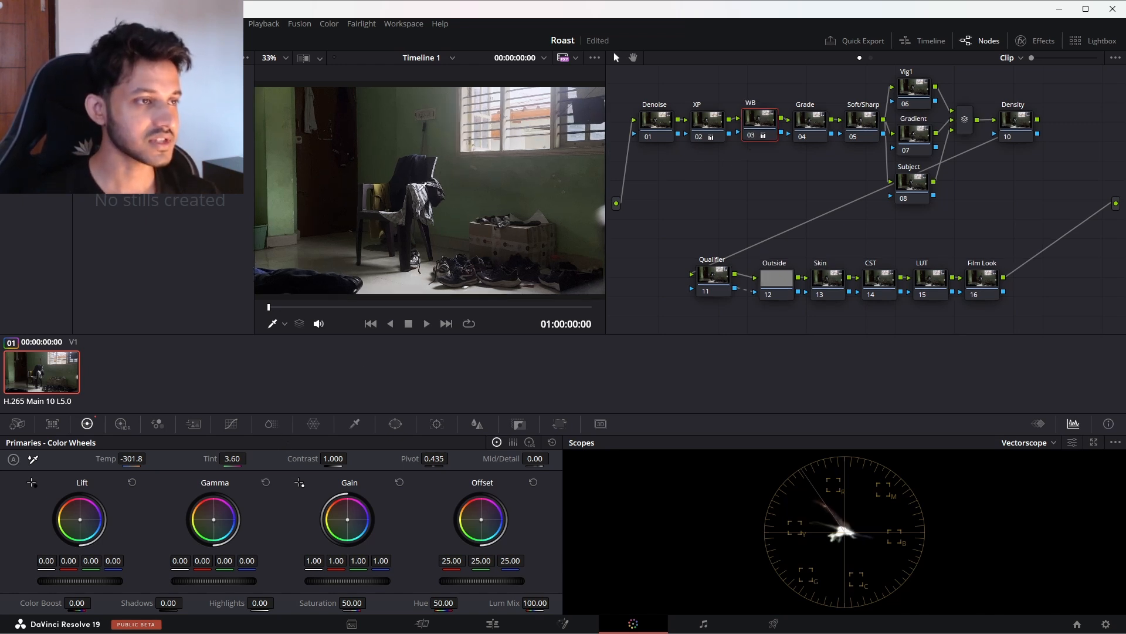
scroll(423, 187, "up", 5)
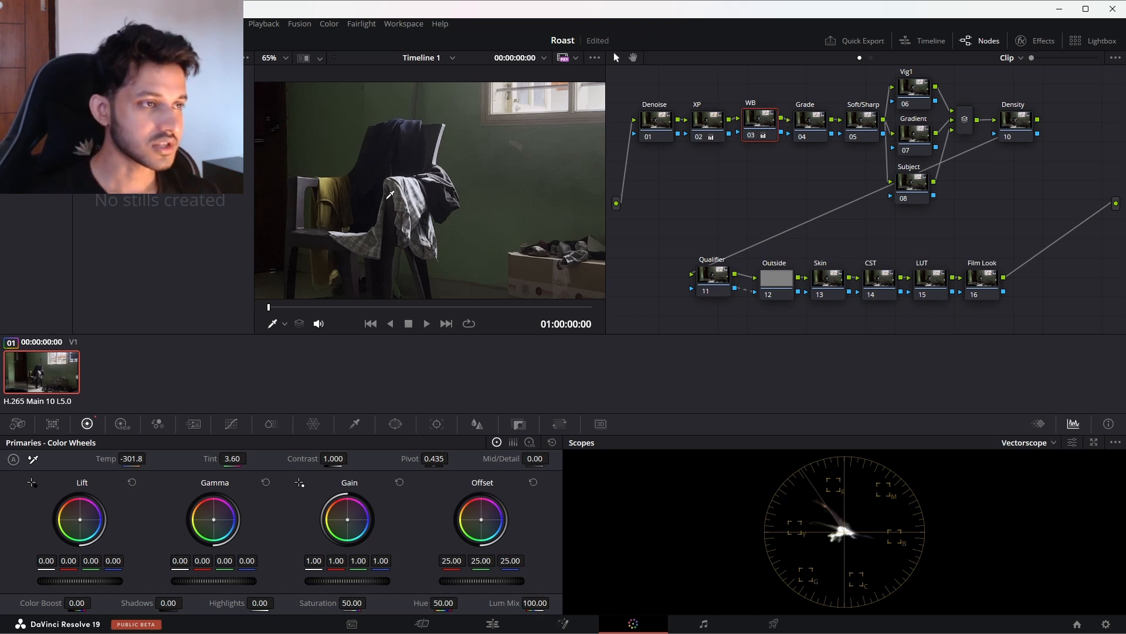
key("ctrl+d")
scroll(410, 188, "down", 3)
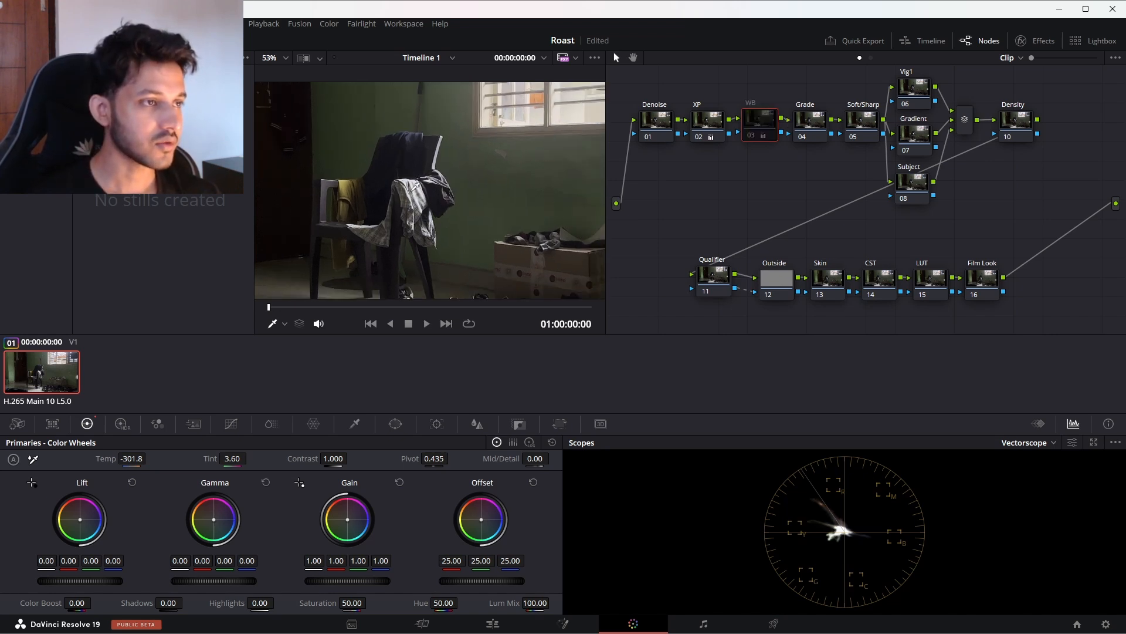
scroll(473, 195, "up", 2)
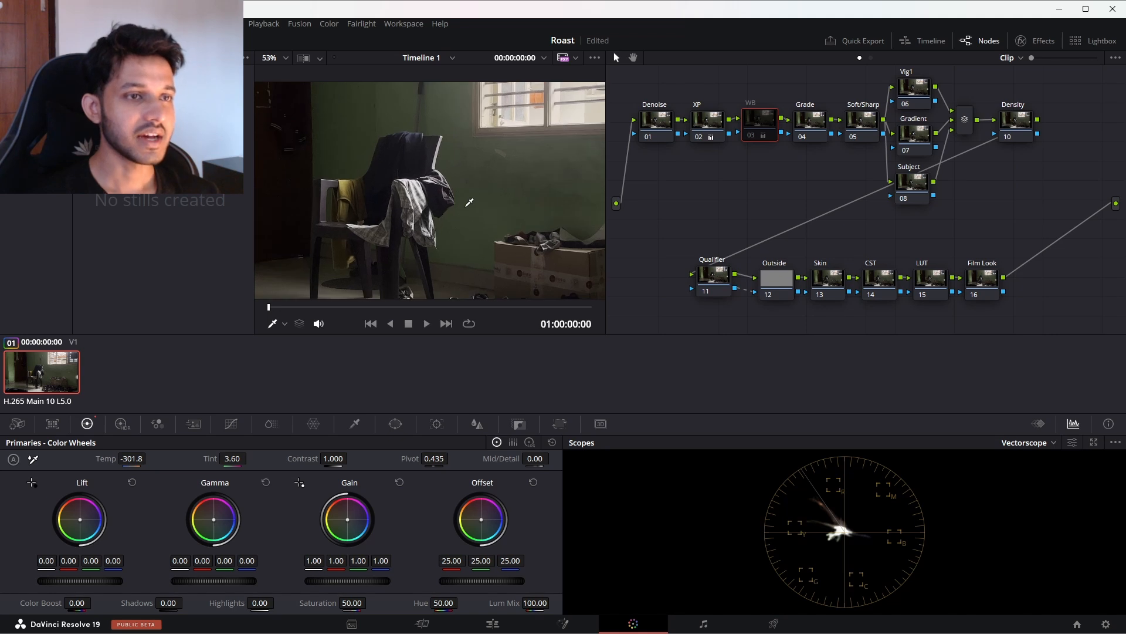
key("ctrl+d")
scroll(458, 207, "down", 4)
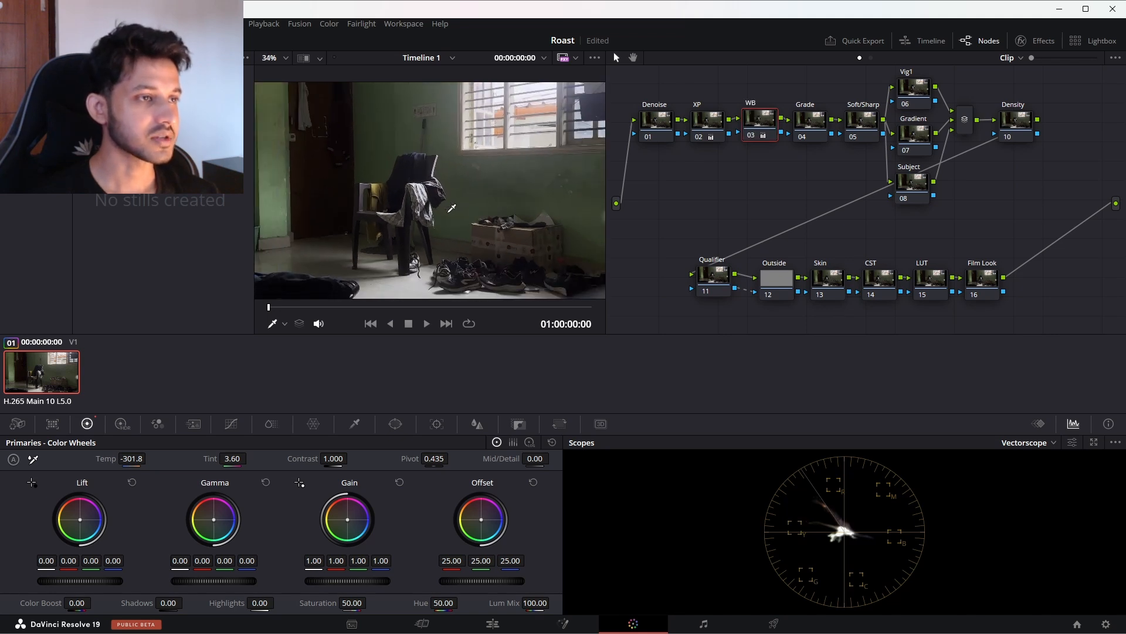
scroll(452, 207, "up", 1)
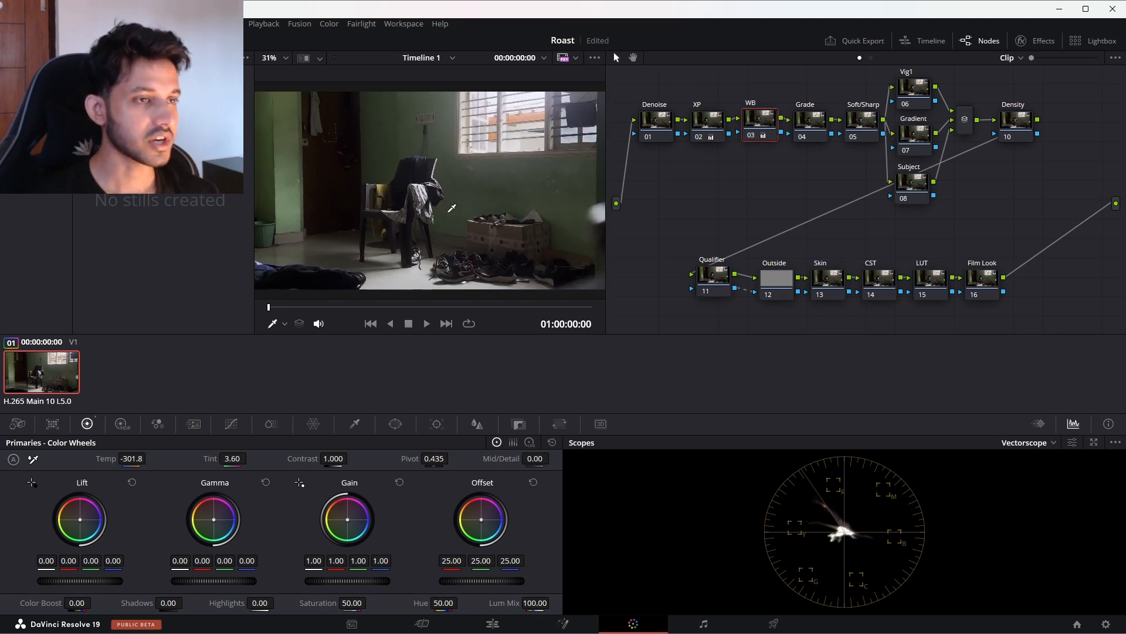
key("ctrl+d")
key("ctrl+d")
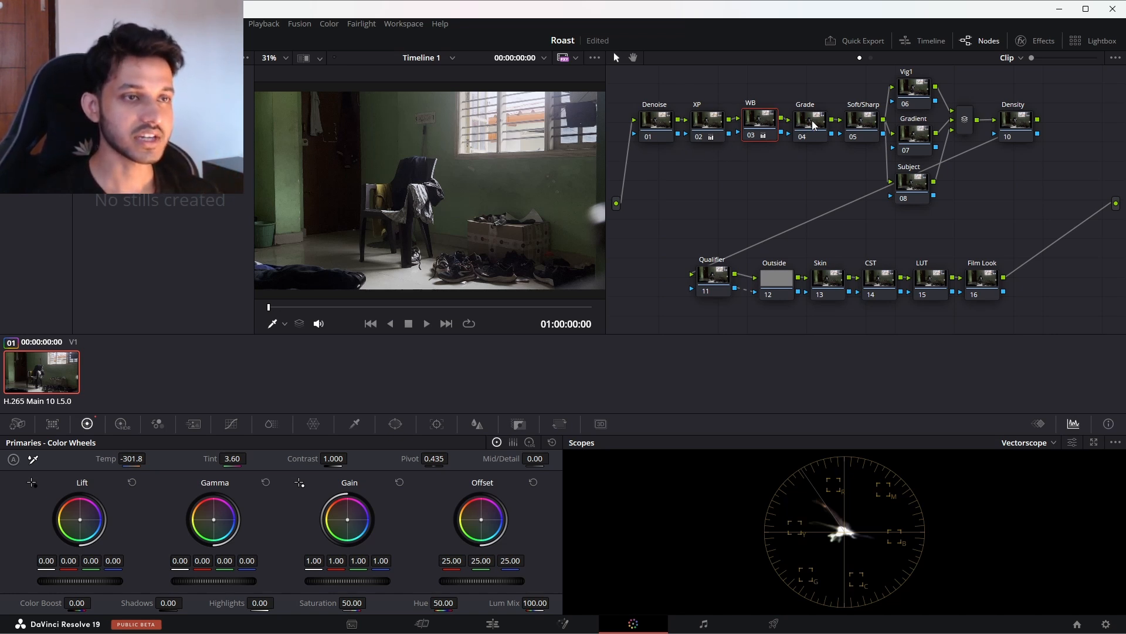
Step: Search the effects library for "color" and apply the Color Space Transform effect to the CST node
left_click_drag(813, 123, 815, 122)
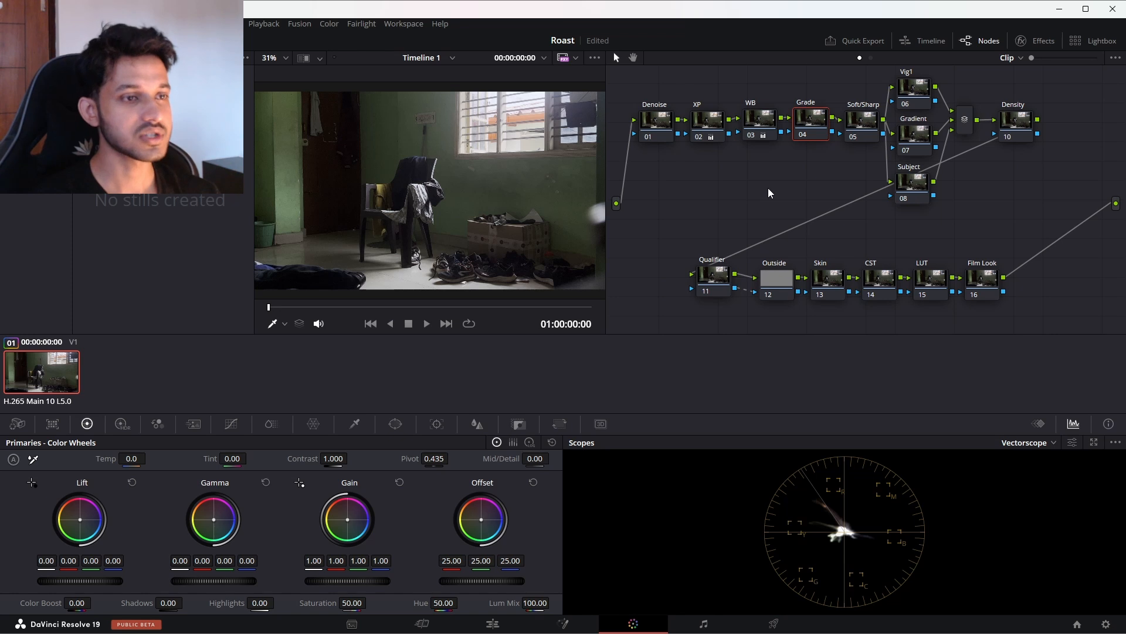
left_click_drag(878, 281, 879, 280)
left_click(1019, 41)
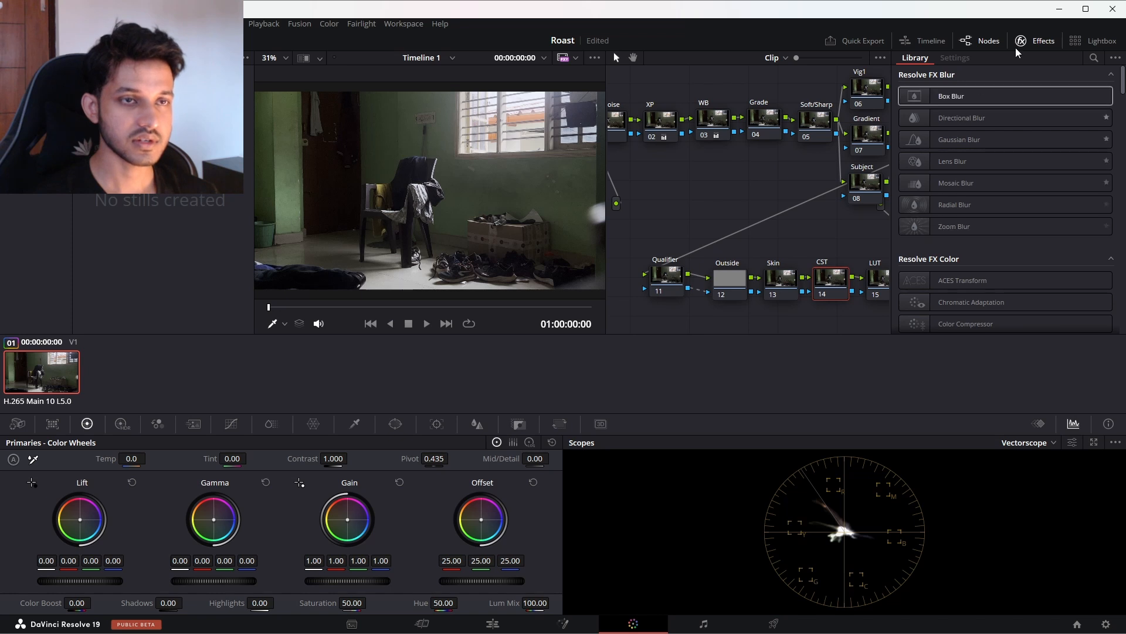
left_click(1094, 58)
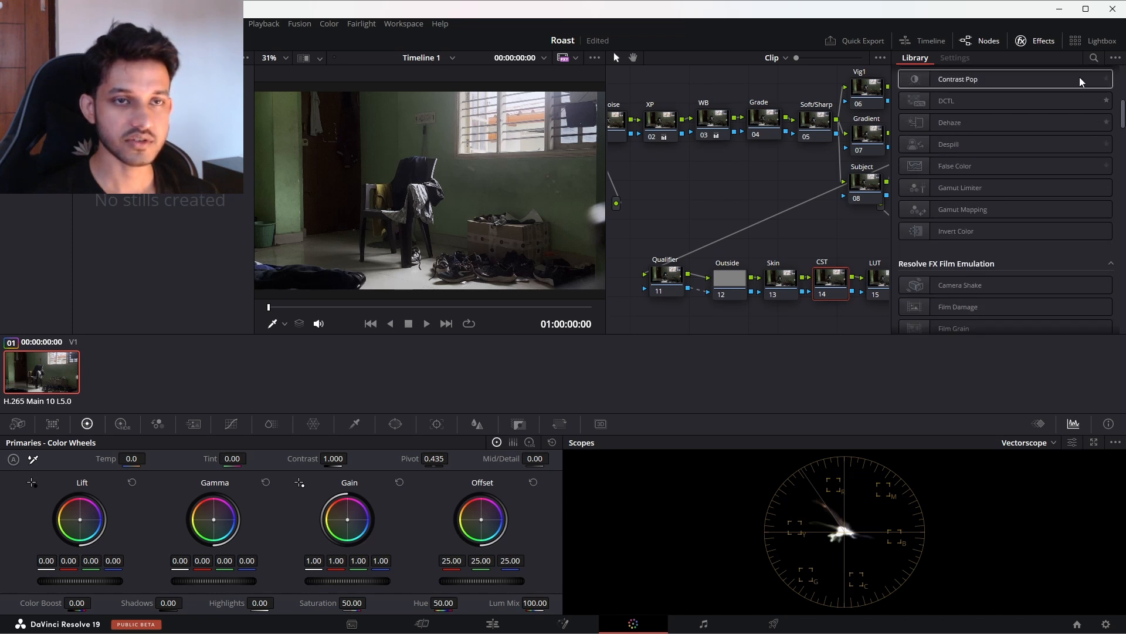
type("color")
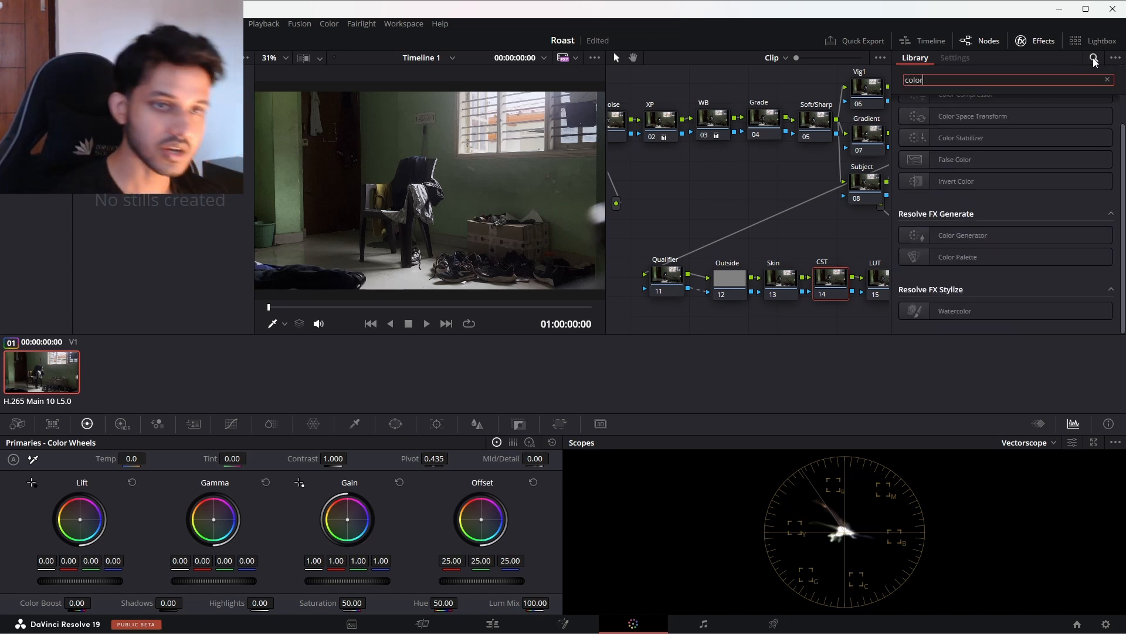
left_click_drag(983, 117, 833, 276)
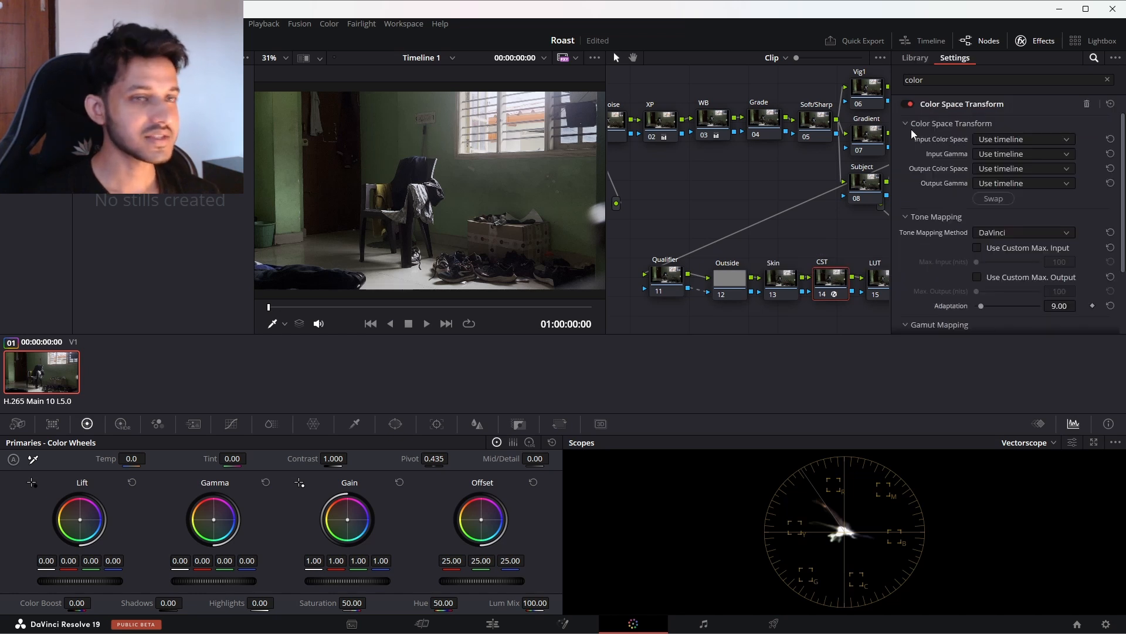
Step: Set the Color Space Transform's input color space to Rec.709 and its input gamma to Gamma 2.4
left_click(998, 139)
scroll(1009, 158, "down", 10)
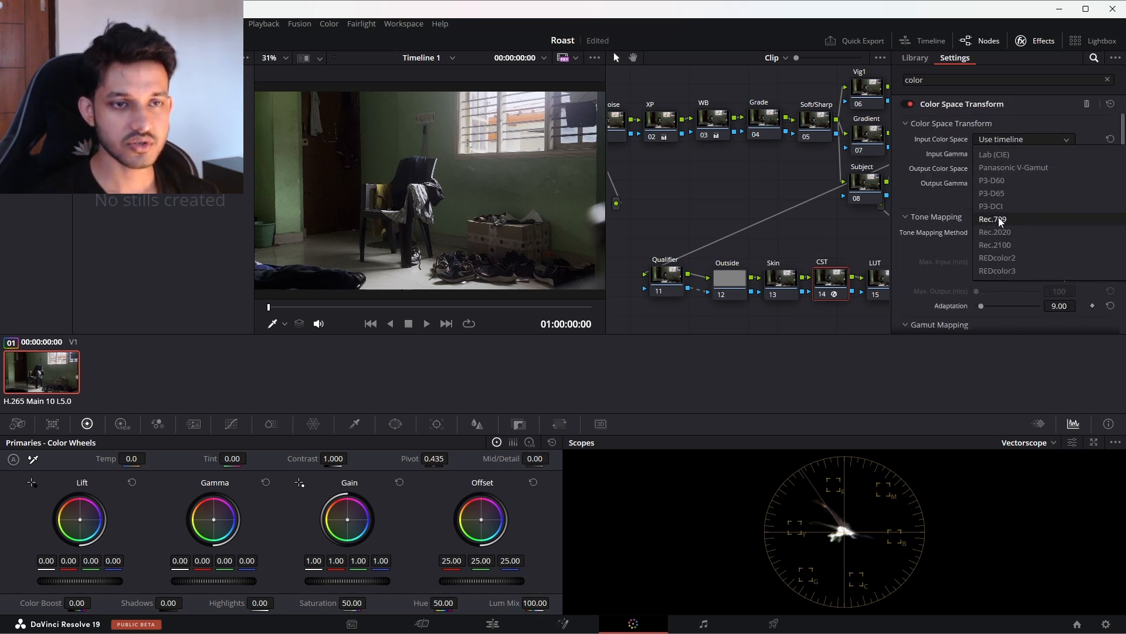
left_click(998, 219)
left_click(1001, 155)
scroll(1009, 223, "down", 5)
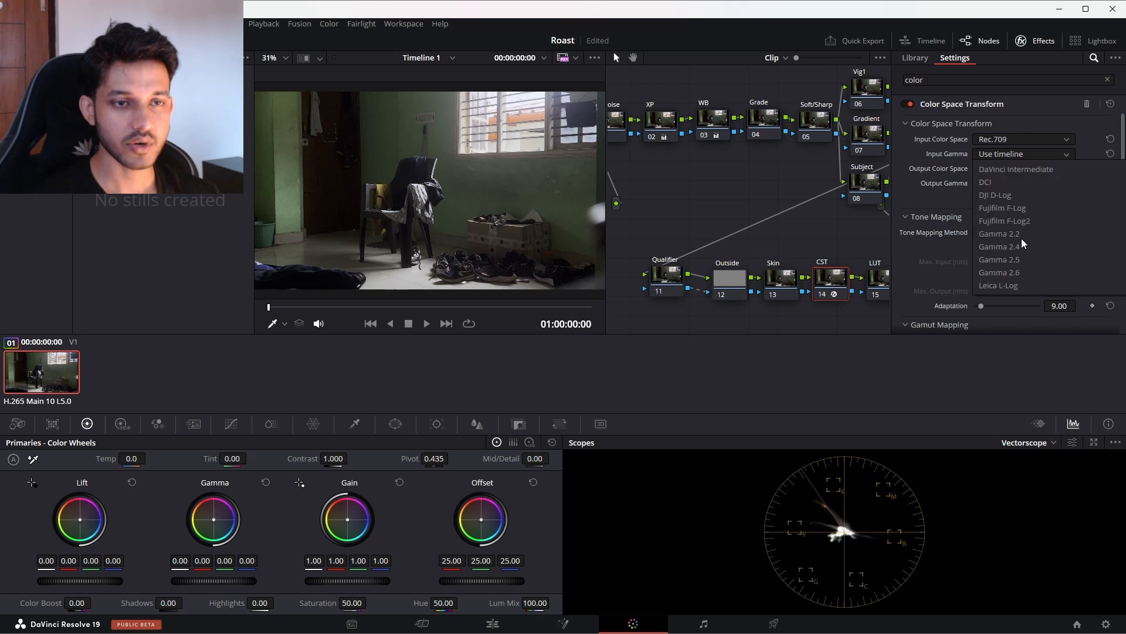
left_click(1022, 245)
Step: Set the Color Space Transform's output color space to Rec.709 and its output gamma to Cineon Film Log, and close the effects library
left_click(1009, 171)
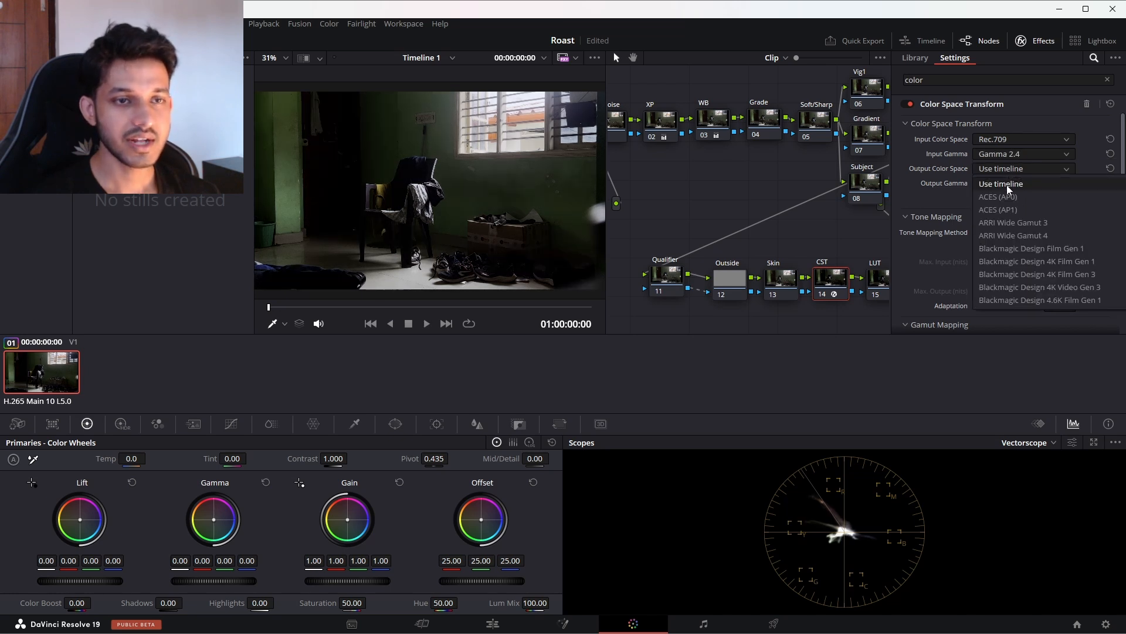
scroll(1012, 229, "down", 10)
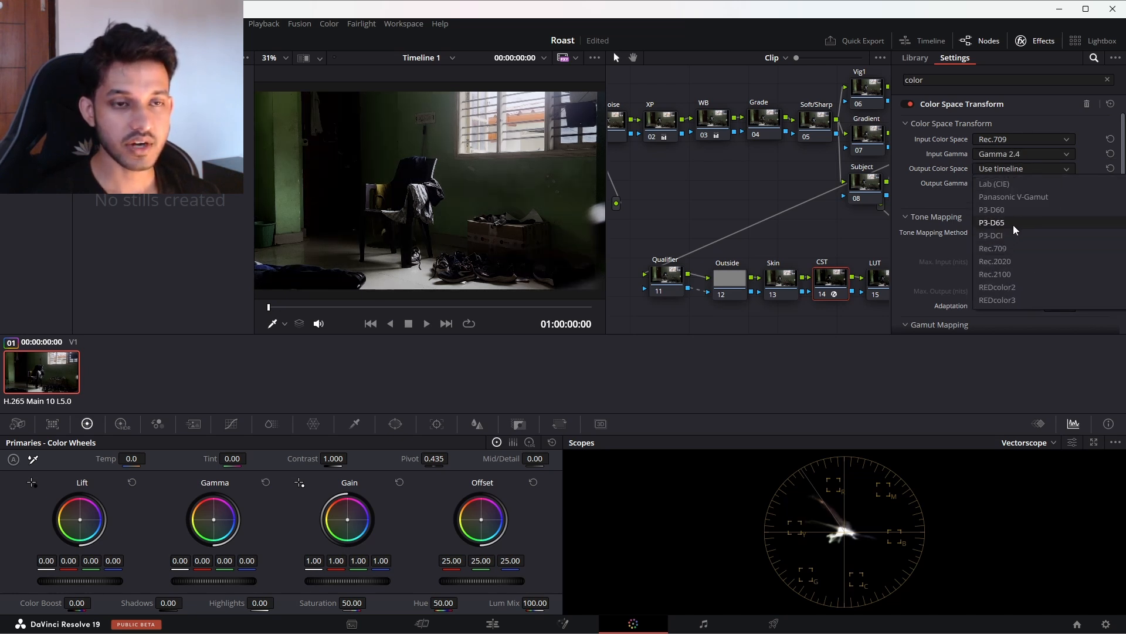
scroll(1013, 248, "up", 3)
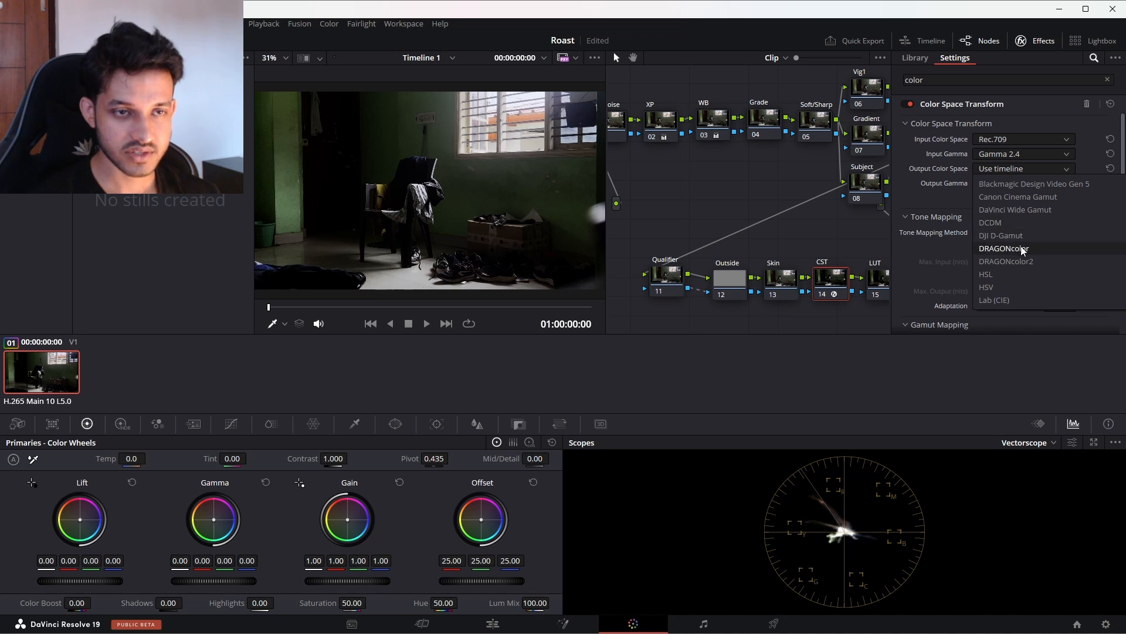
scroll(1018, 245, "up", 1)
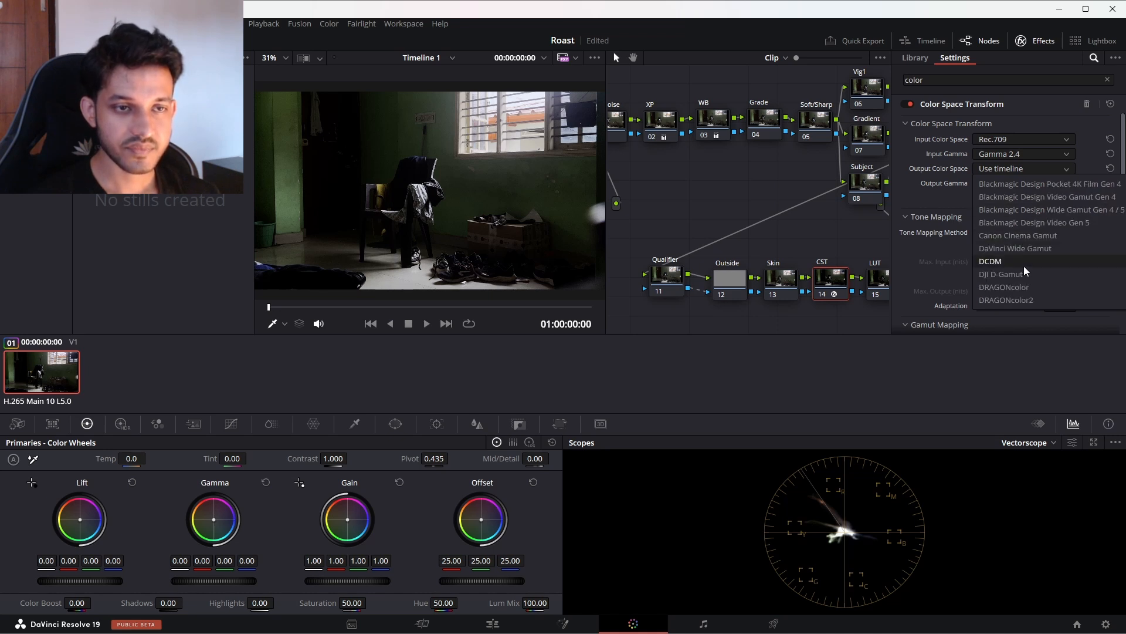
scroll(1024, 267, "down", 3)
scroll(1024, 267, "down", 6)
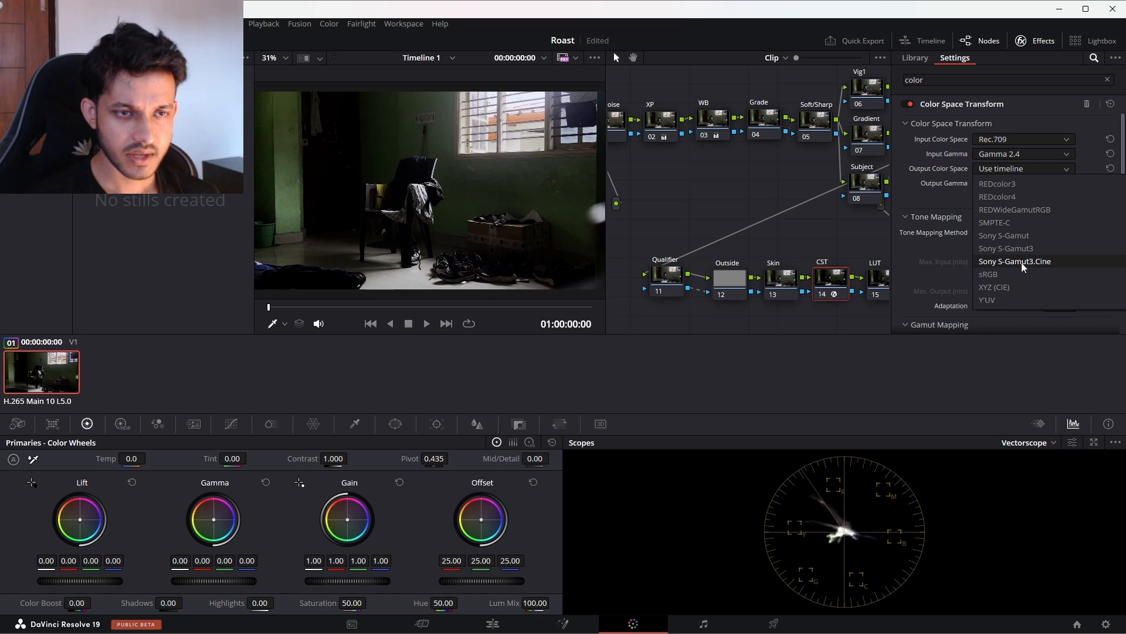
scroll(1022, 262, "up", 3)
left_click(994, 248)
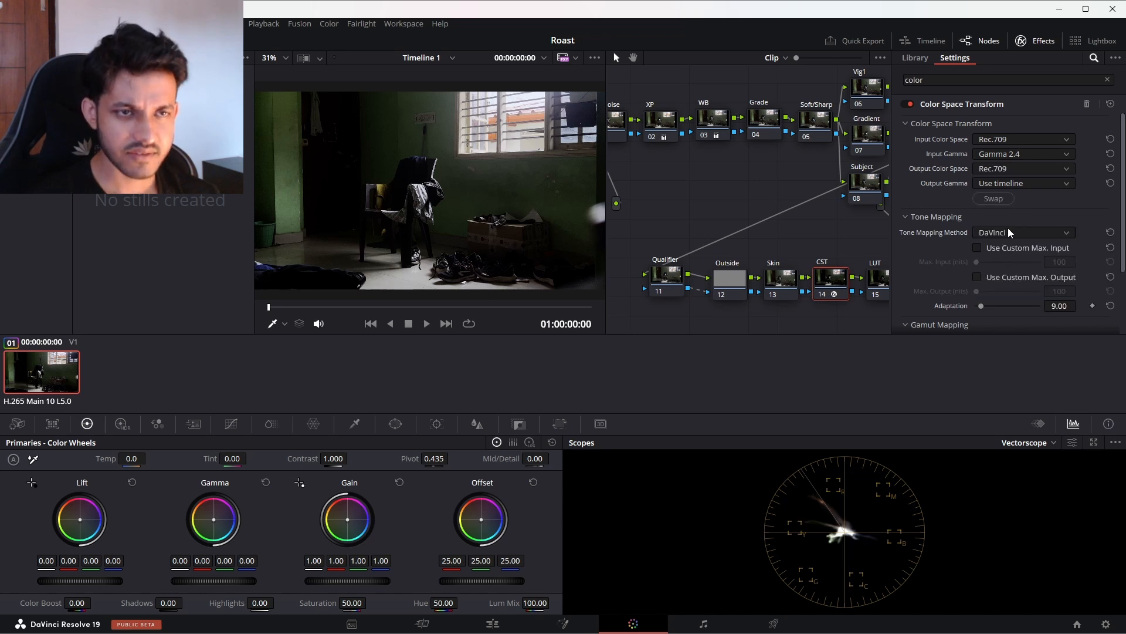
left_click(1005, 183)
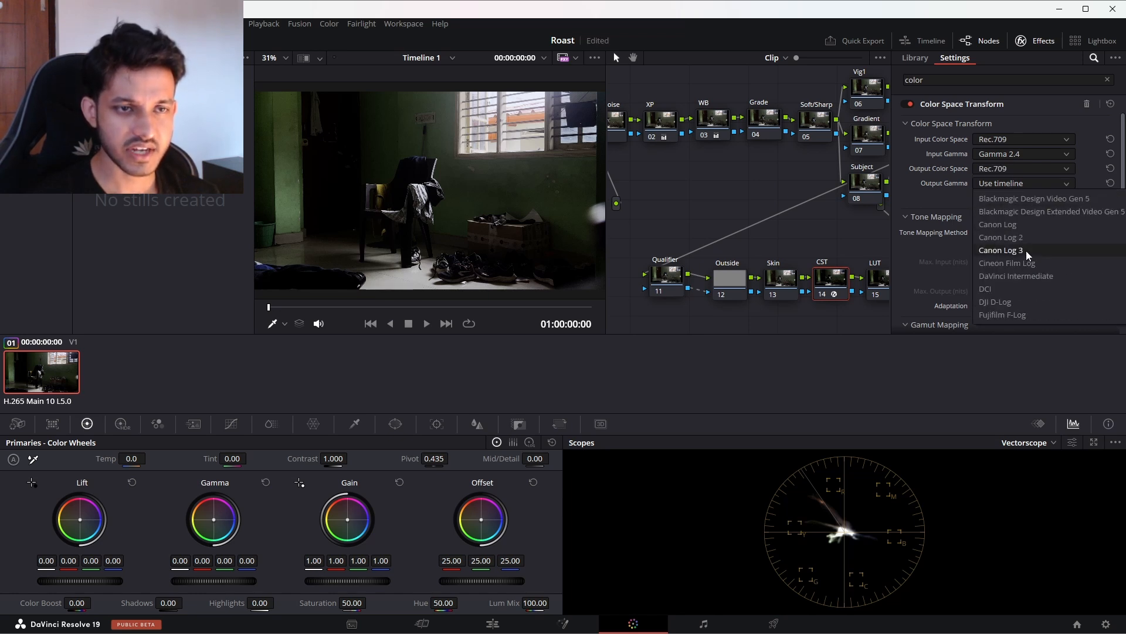
left_click(1026, 263)
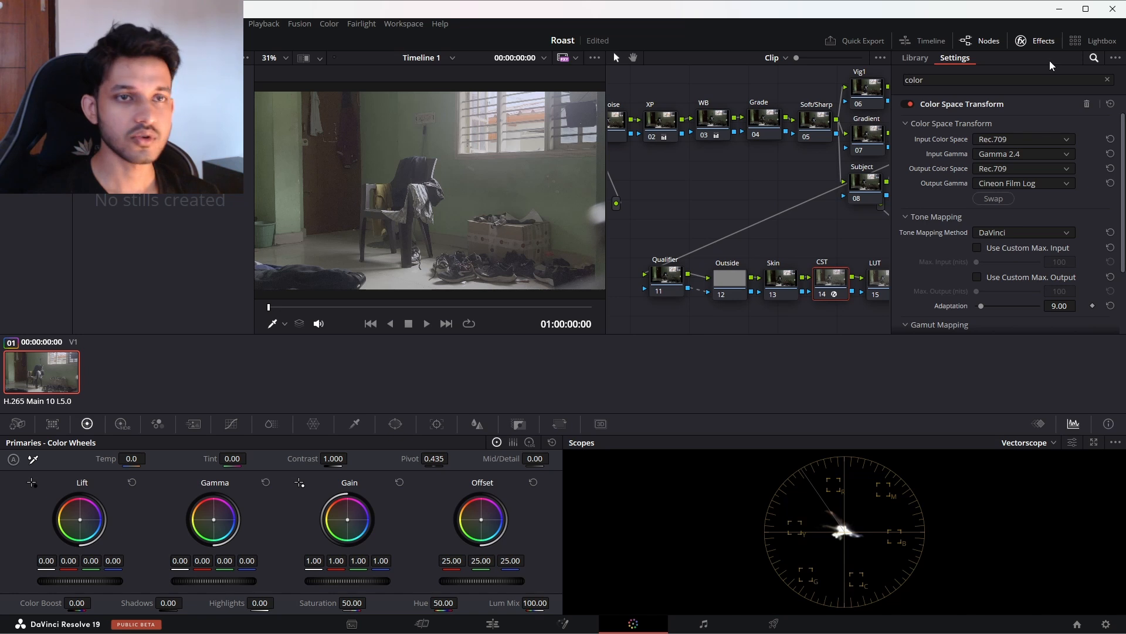
left_click(1038, 41)
Step: Move the LUT node to empty space below Denoise and apply the favorite Rec709 Fujifilm 3513DI D55 LUT to it
left_click_drag(879, 282, 936, 275)
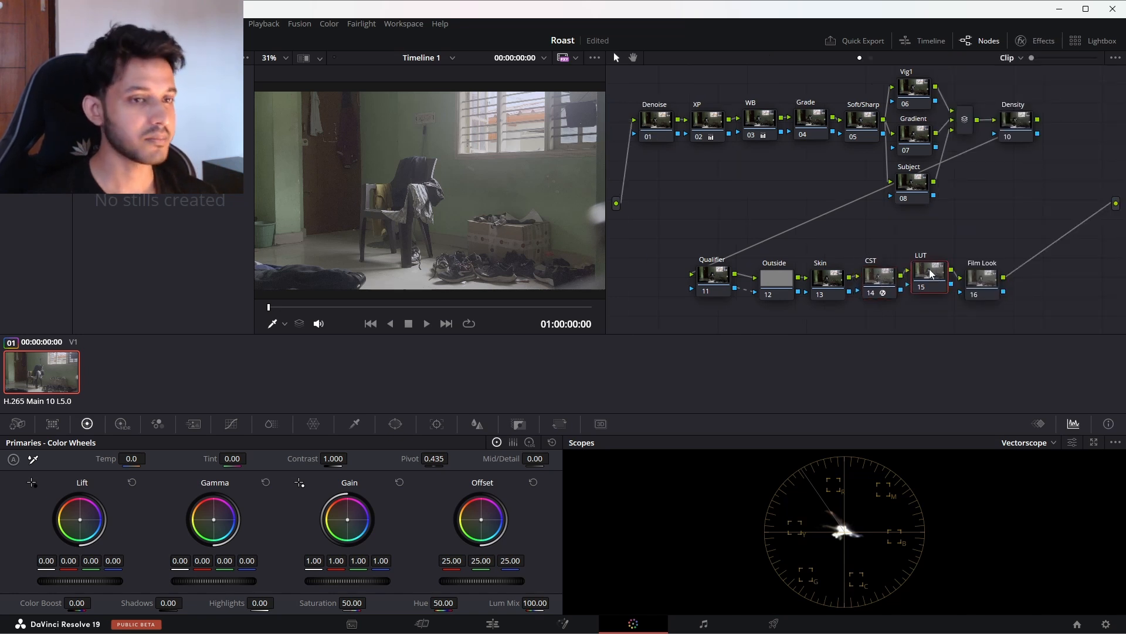
right_click(932, 276)
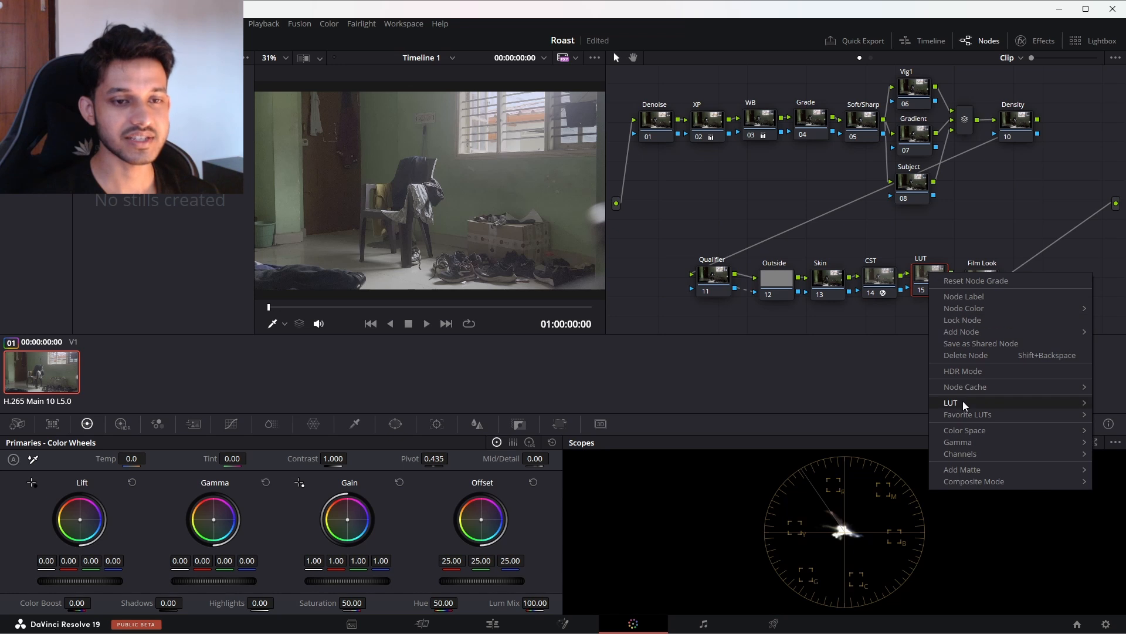
mouse_move(963, 403)
left_click(928, 276)
left_click_drag(928, 276, 649, 191)
right_click(648, 190)
mouse_move(692, 323)
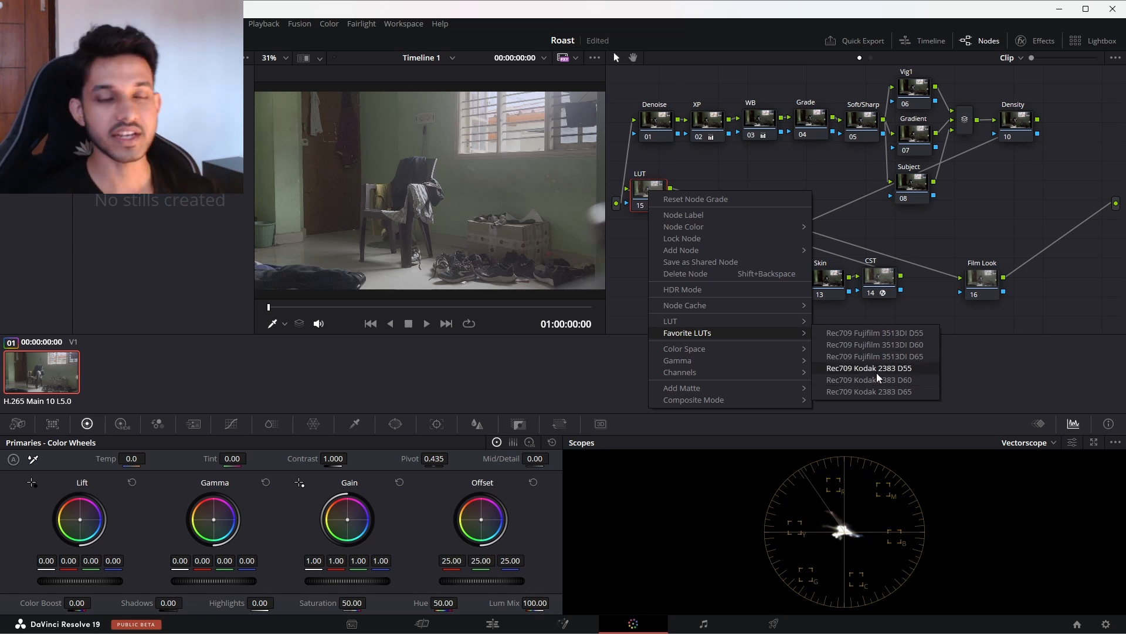
left_click(879, 336)
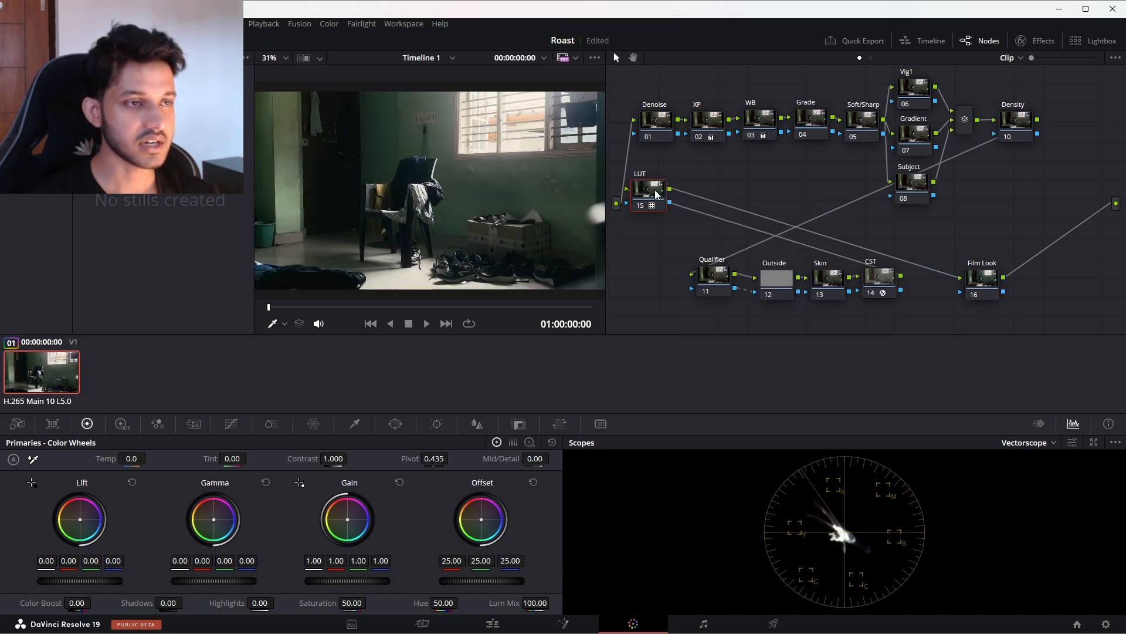
Step: Try the favorite Rec709 Fujifilm 3513DI D60, Kodak 2383 D55 and Kodak 2383 D60 LUTs one after another on the LUT node
left_click_drag(656, 194, 683, 188)
right_click(682, 189)
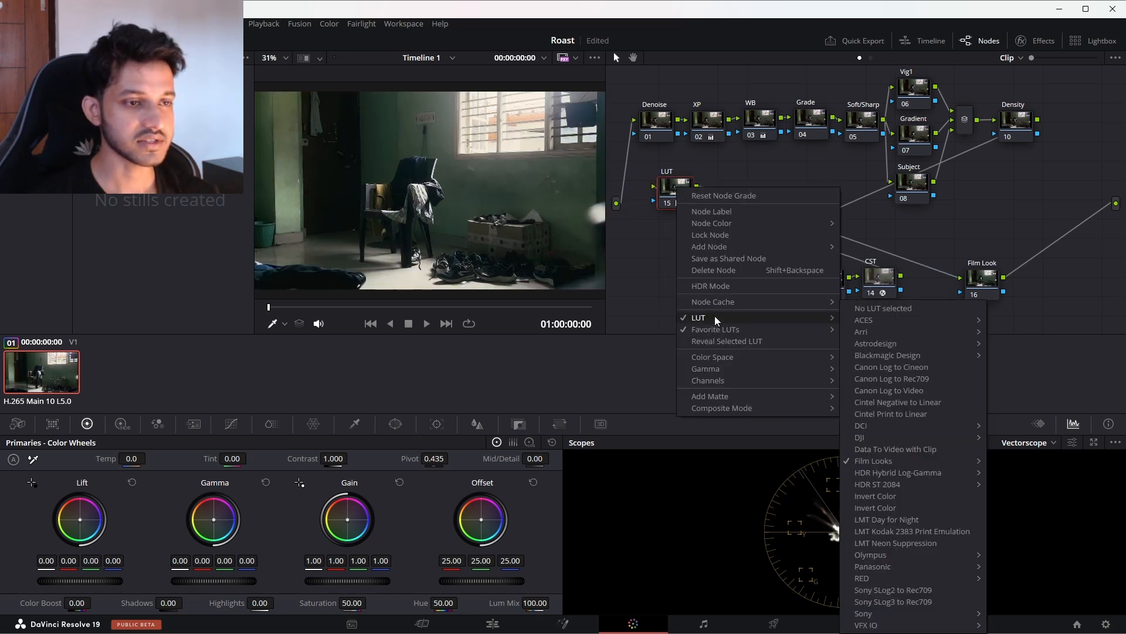
left_click(869, 340)
right_click(676, 187)
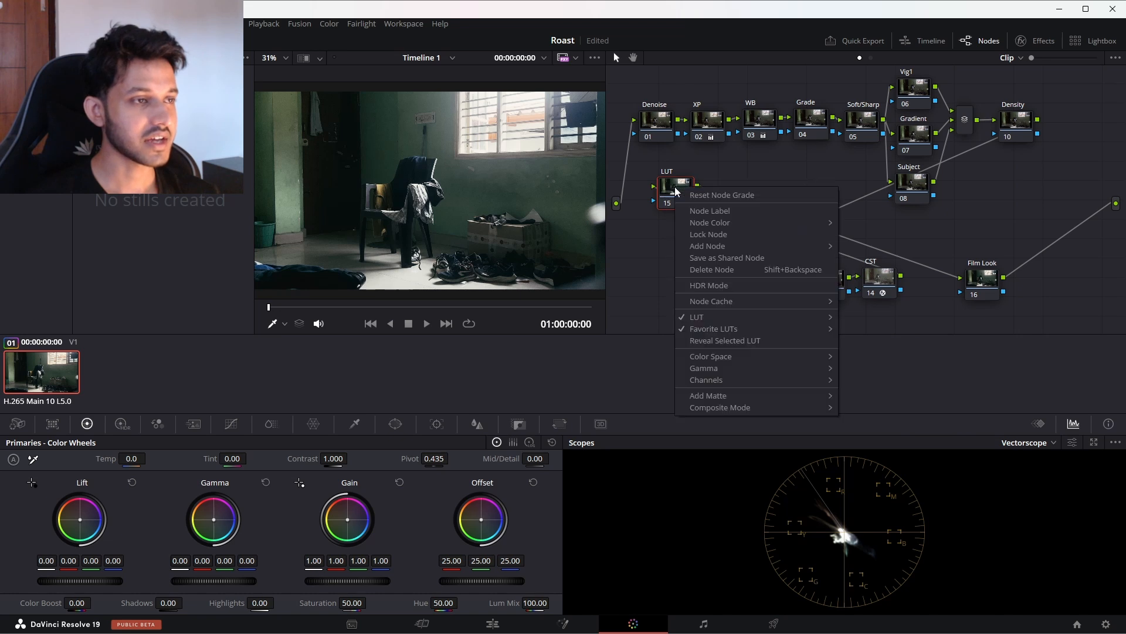
left_click(860, 364)
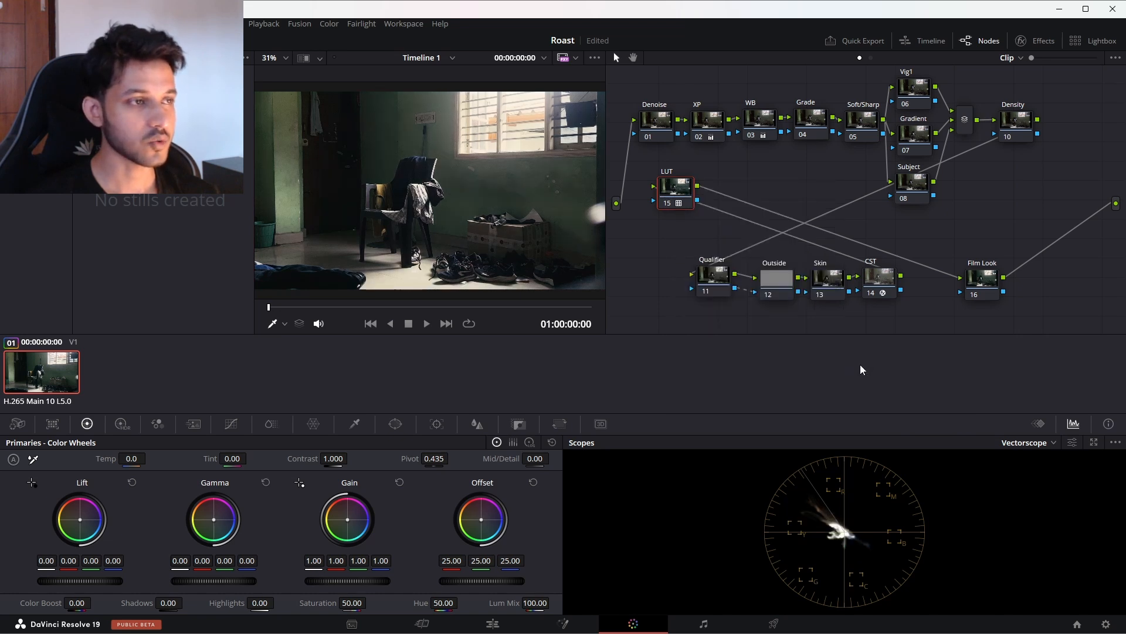
right_click(679, 197)
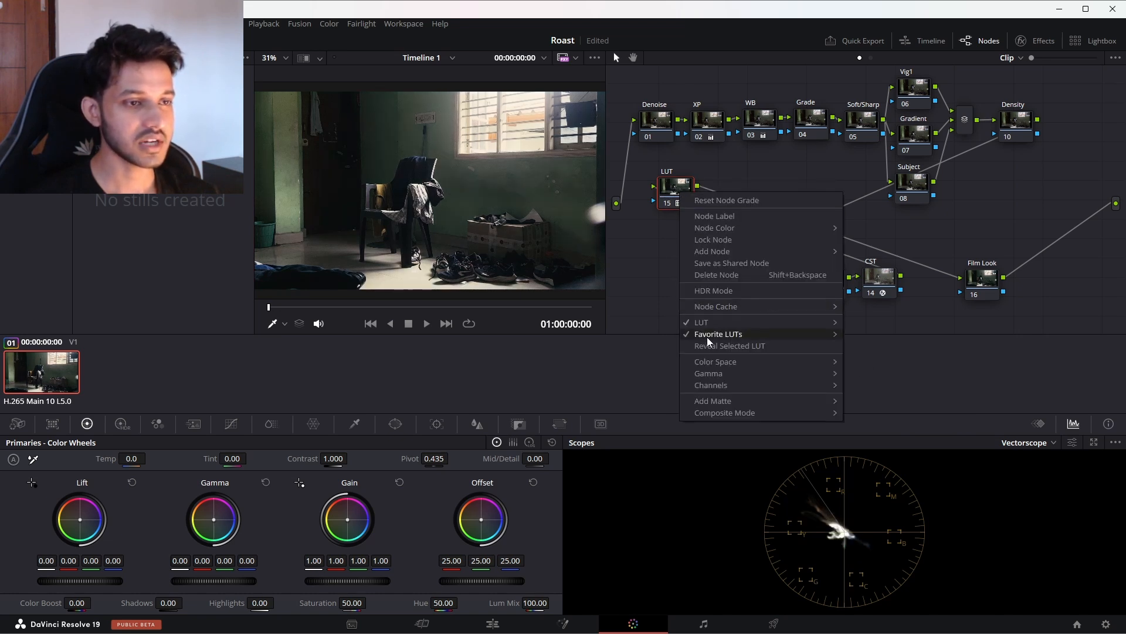
mouse_move(709, 336)
left_click(876, 382)
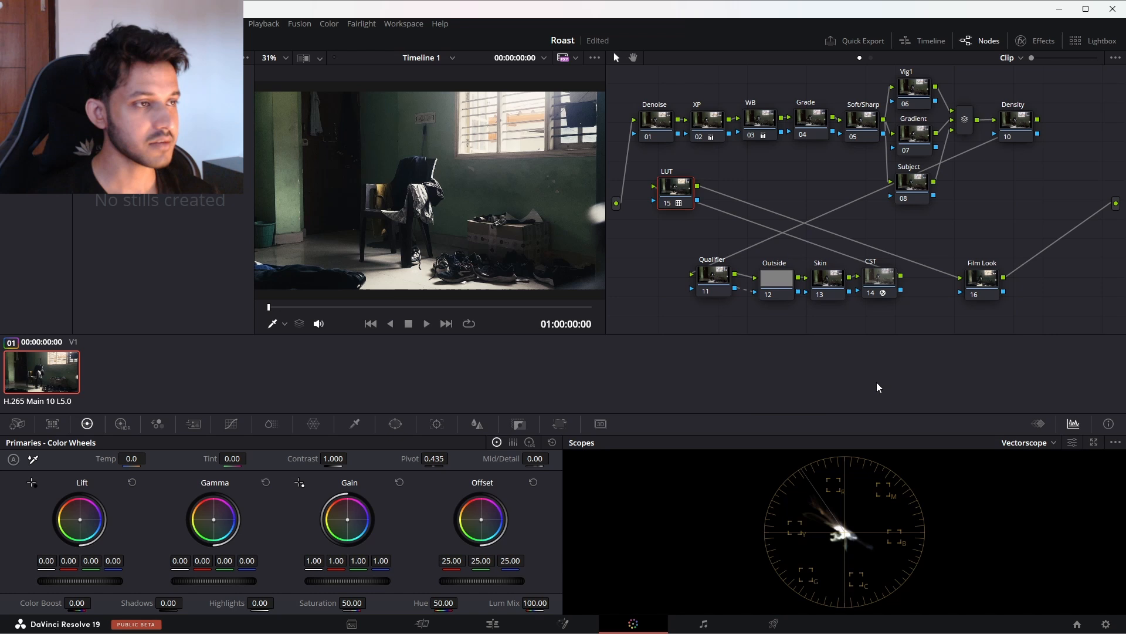
Step: Apply the Rec709 Kodak 2383 D55 LUT to the LUT node and move the node back between CST and Film Look
right_click(674, 190)
mouse_move(725, 331)
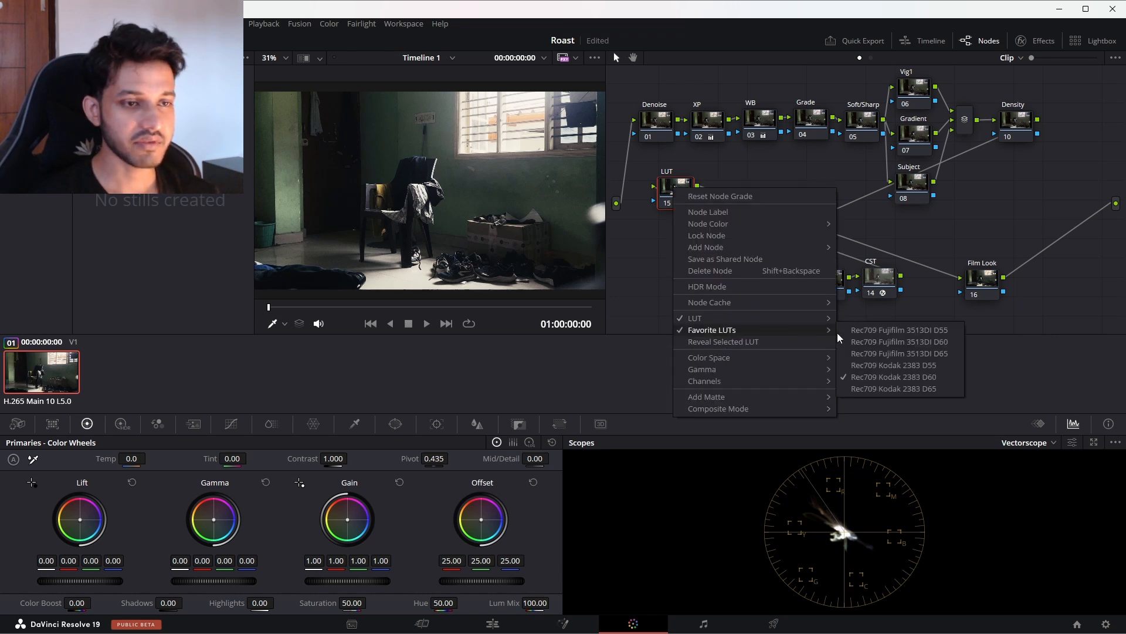
left_click(874, 371)
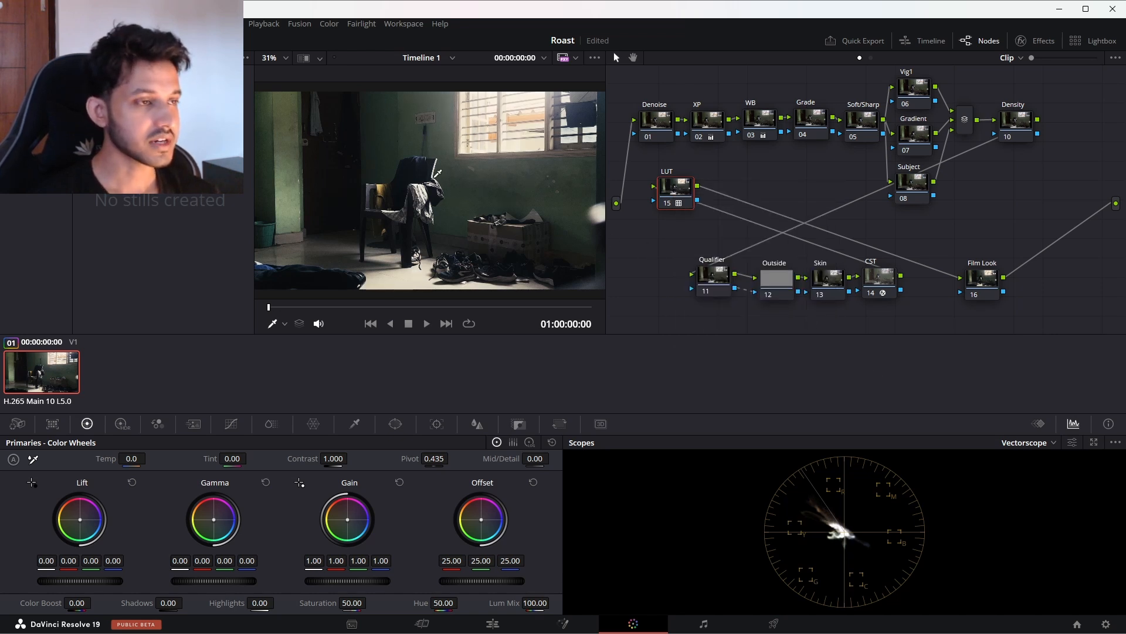
left_click_drag(675, 194, 937, 282)
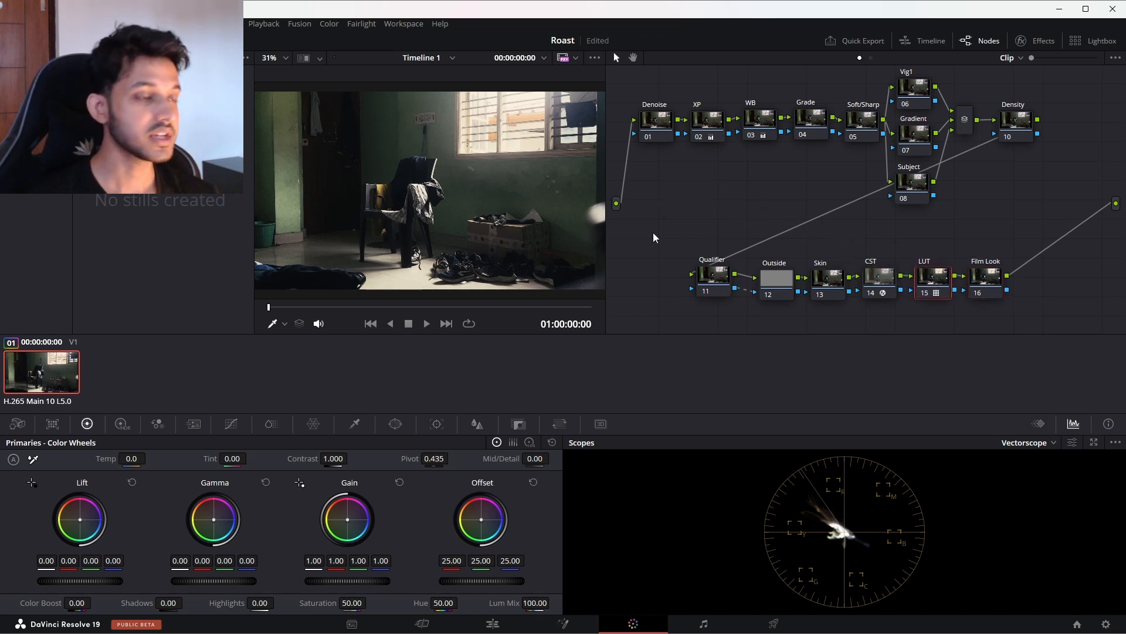
Step: Reset the Lift wheel on the XP node and warm the Grade node's Gain to red 1.03 and blue 0.90
left_click_drag(704, 126, 704, 122)
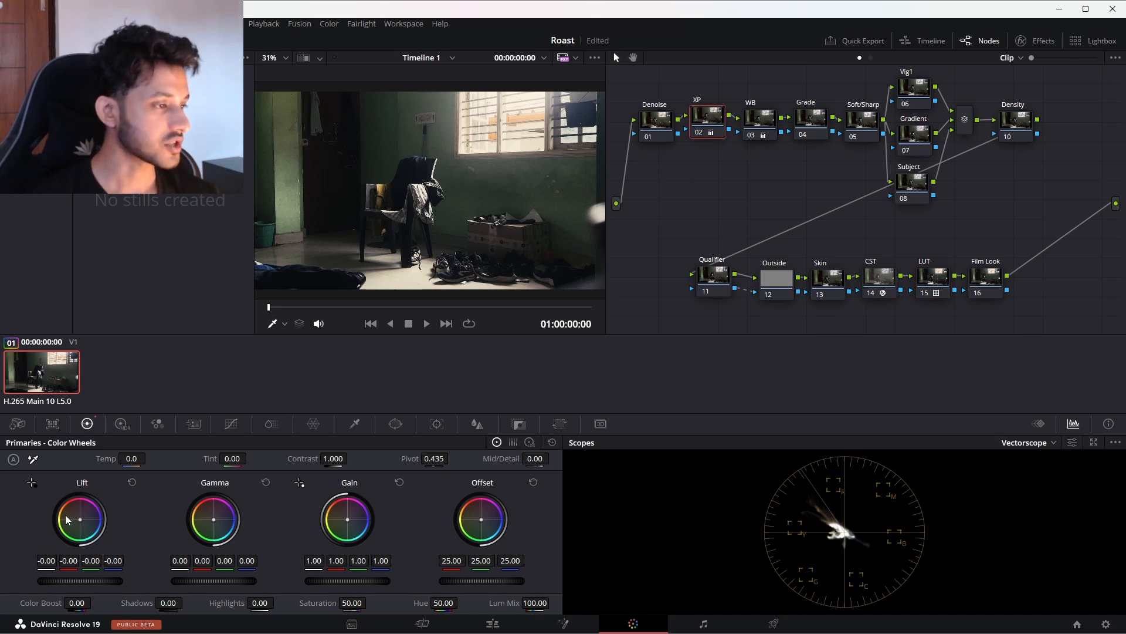
left_click(135, 484)
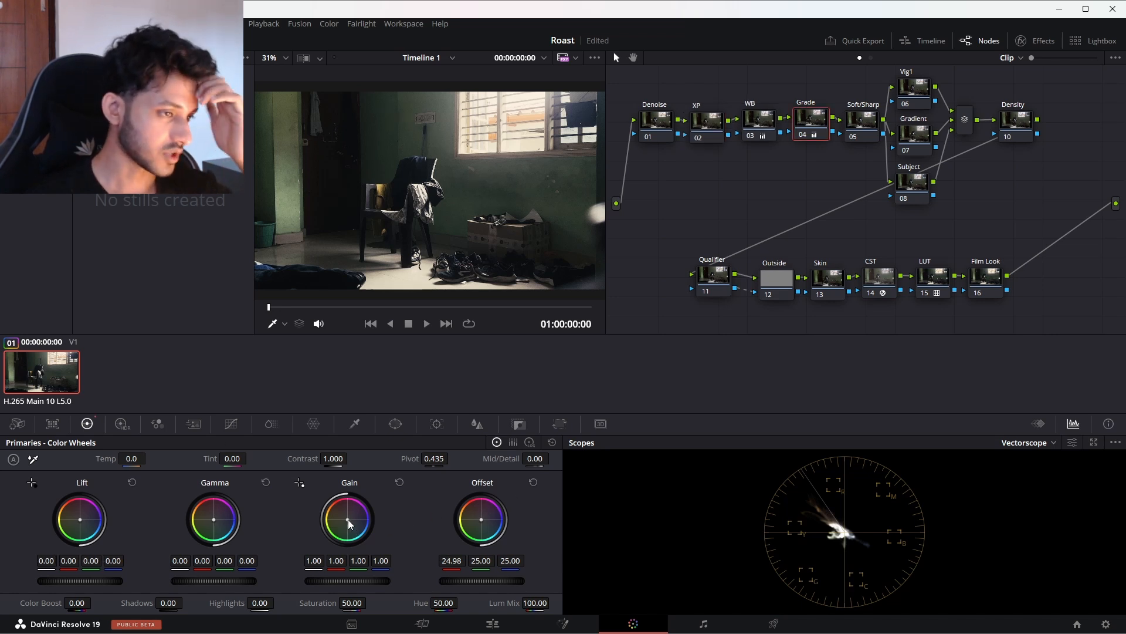
left_click_drag(348, 521, 346, 519)
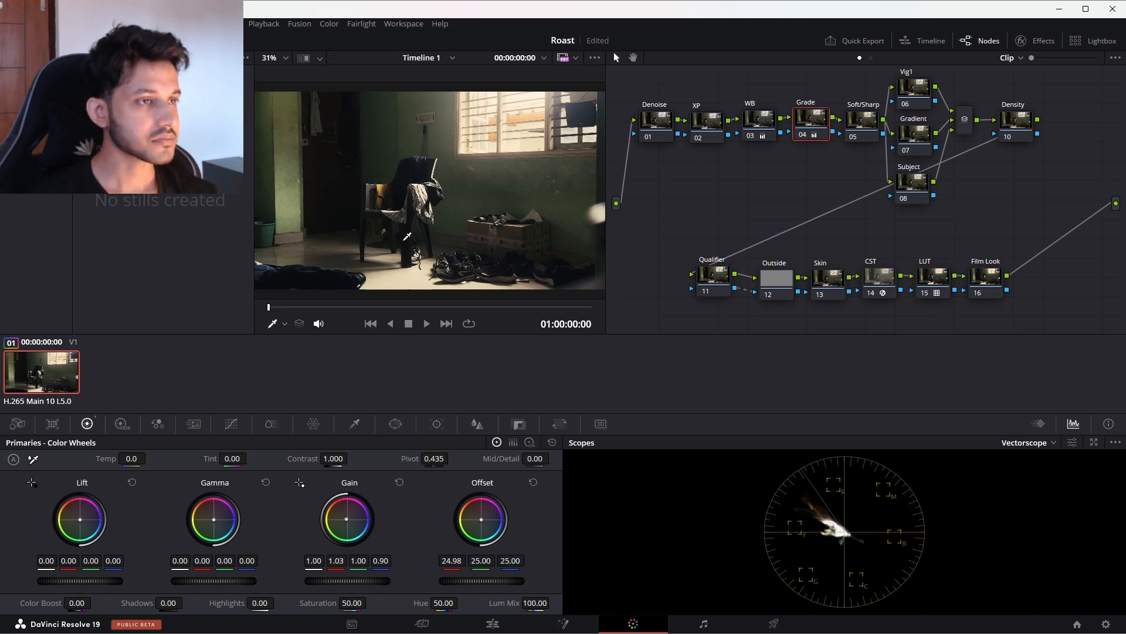
Step: Add control points for the six preset hues, from red to magenta, to the Grade node's Hue Vs Hue curve
left_click(231, 425)
left_click(403, 443)
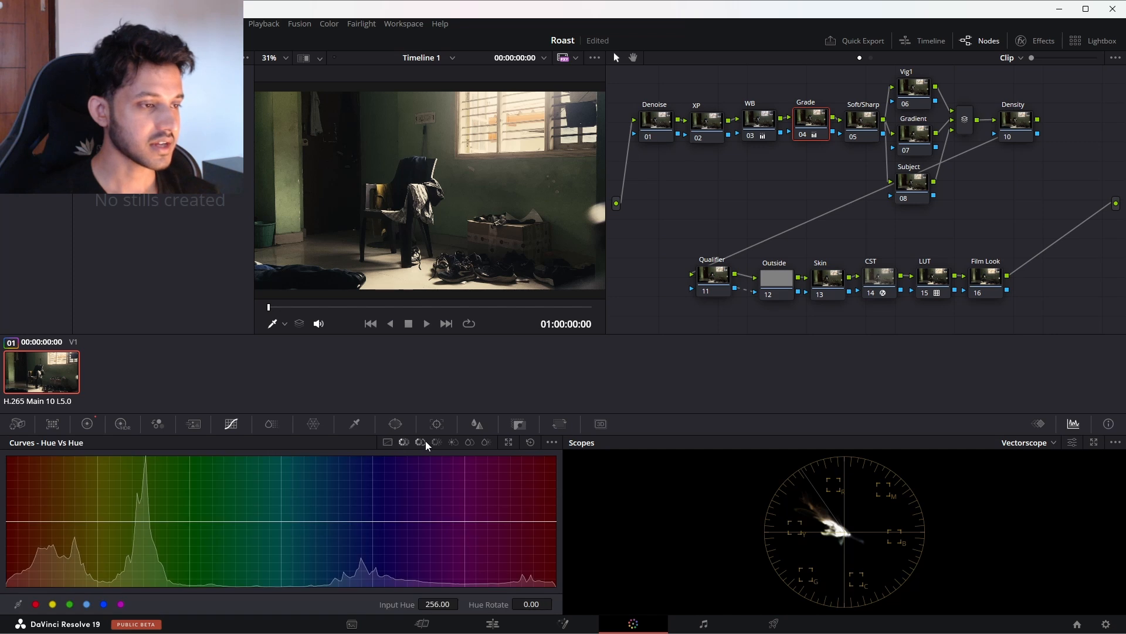
left_click(86, 604)
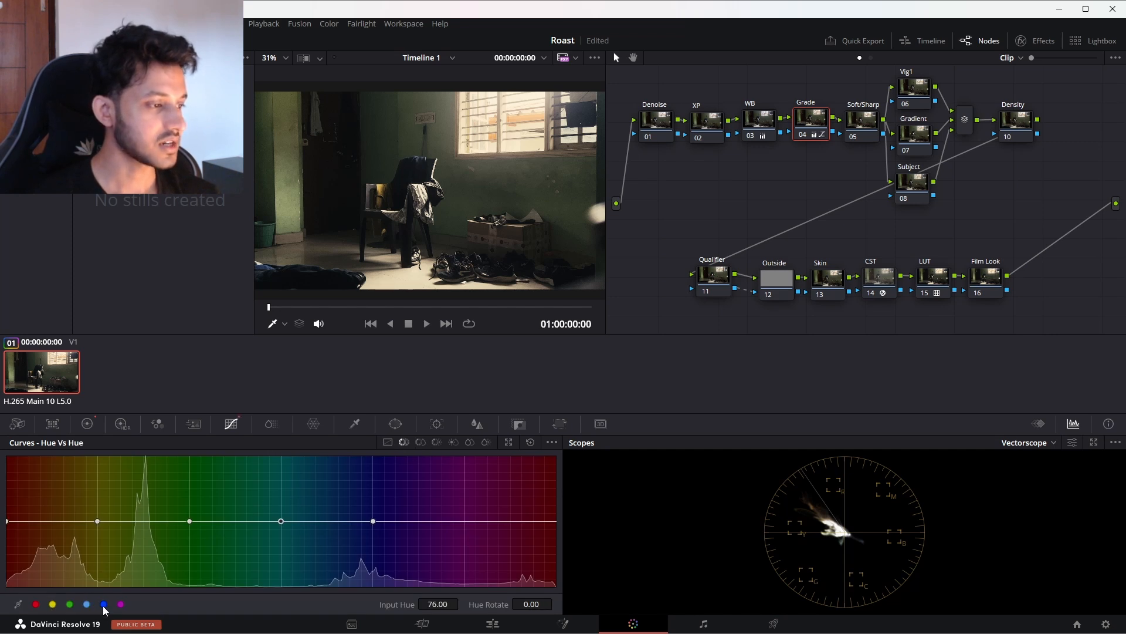
left_click(103, 604)
left_click(120, 604)
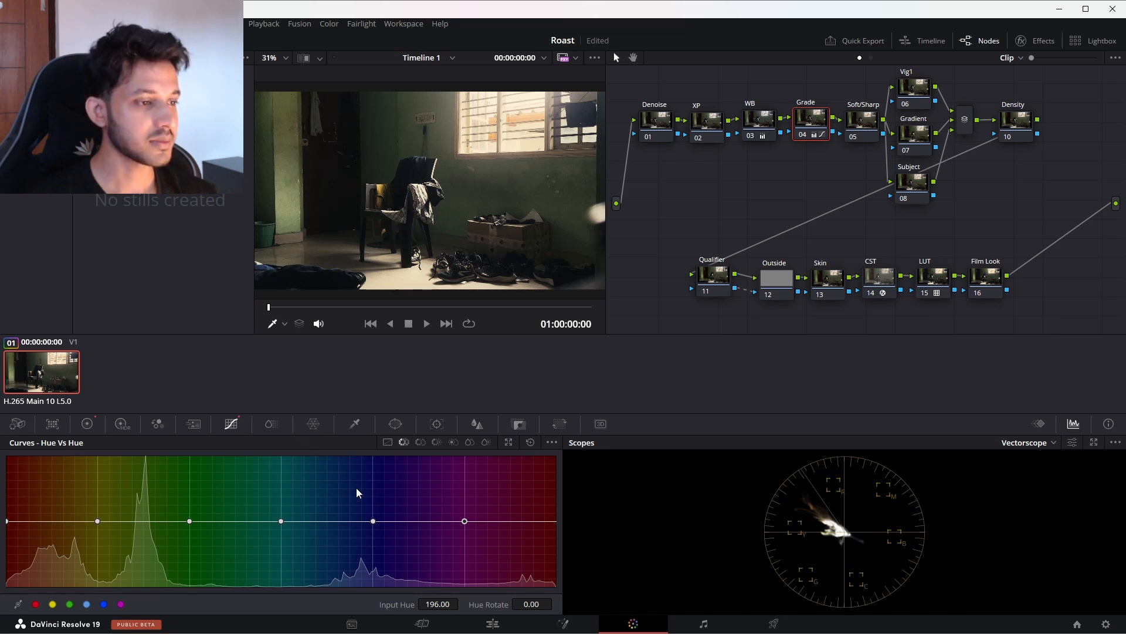
Step: Add a blue control point on the Grade node's Hue Vs Sat curve and lower its saturation to 0.11
left_click(422, 442)
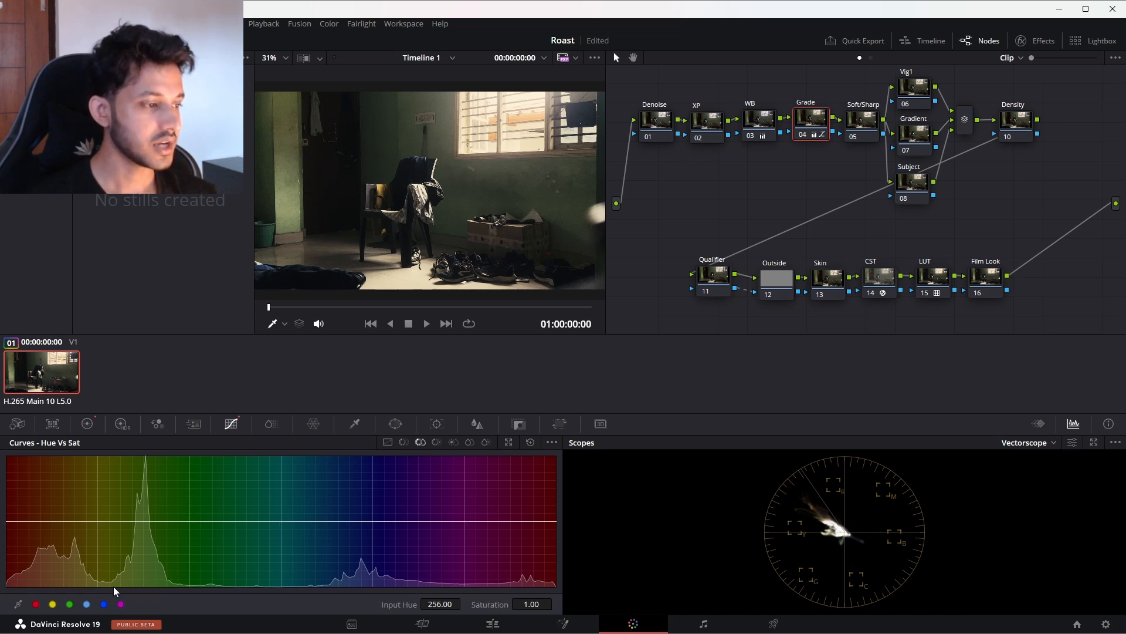
left_click(104, 605)
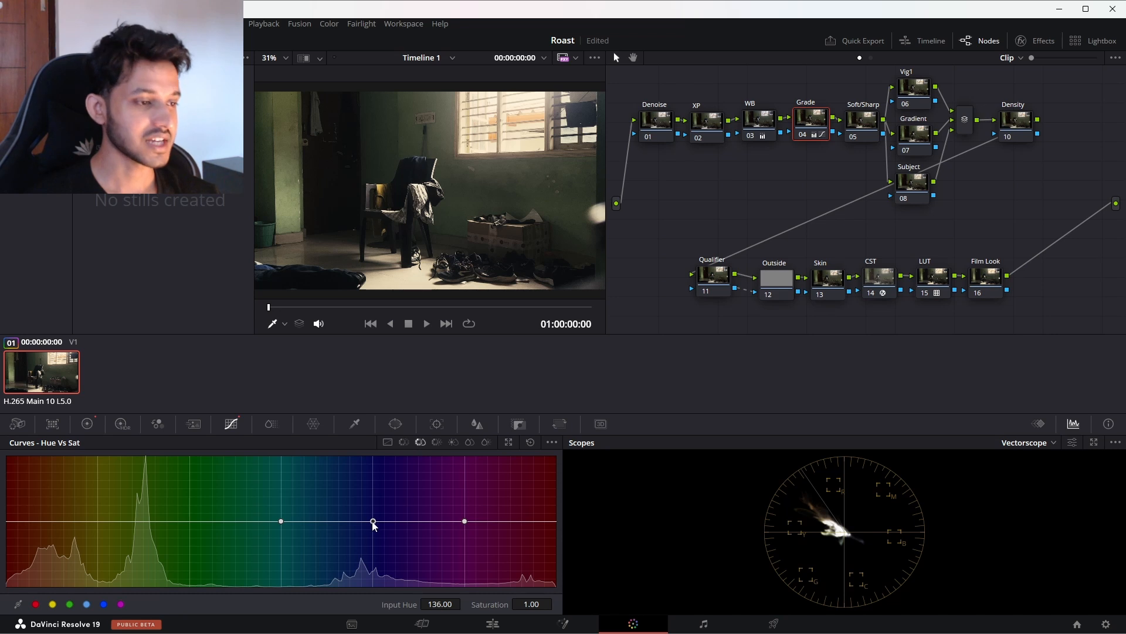
left_click_drag(372, 522, 375, 584)
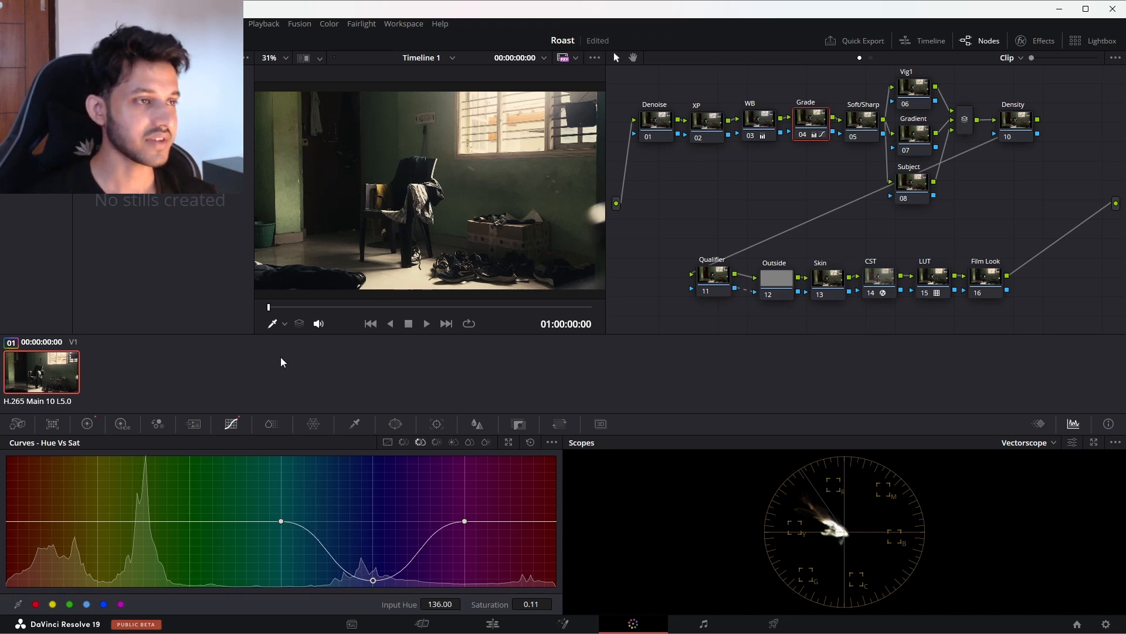
Step: On the Hue Vs Hue curve, set the green point's Hue Rotate to -13.60 and adjust the orange-yellow range slightly
left_click(403, 442)
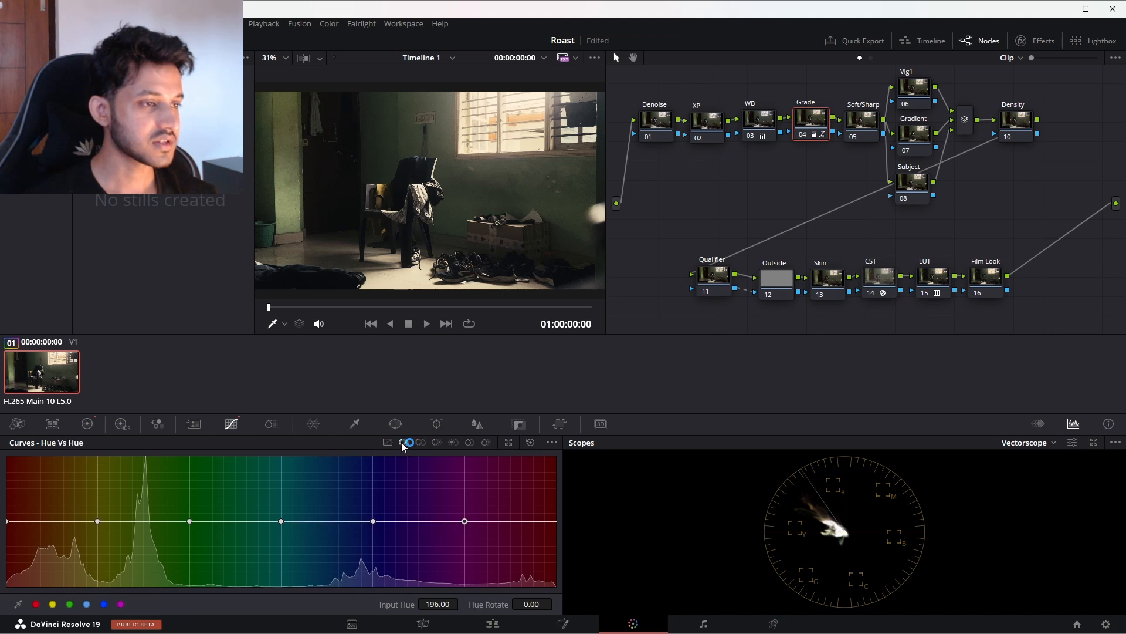
mouse_move(191, 519)
left_mouse_down()
mouse_move(192, 502)
mouse_move(191, 528)
mouse_move(151, 527)
mouse_move(188, 521)
left_mouse_up()
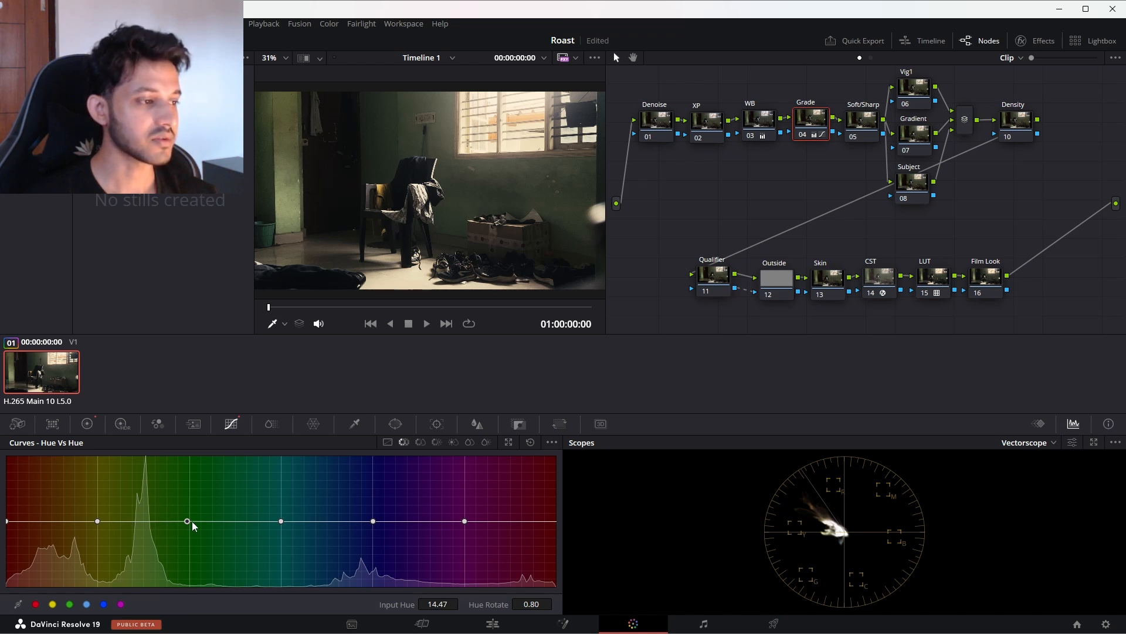
mouse_move(192, 521)
left_mouse_down()
mouse_move(142, 521)
mouse_move(145, 580)
mouse_move(146, 468)
mouse_move(147, 571)
mouse_move(192, 519)
mouse_move(191, 529)
left_mouse_up()
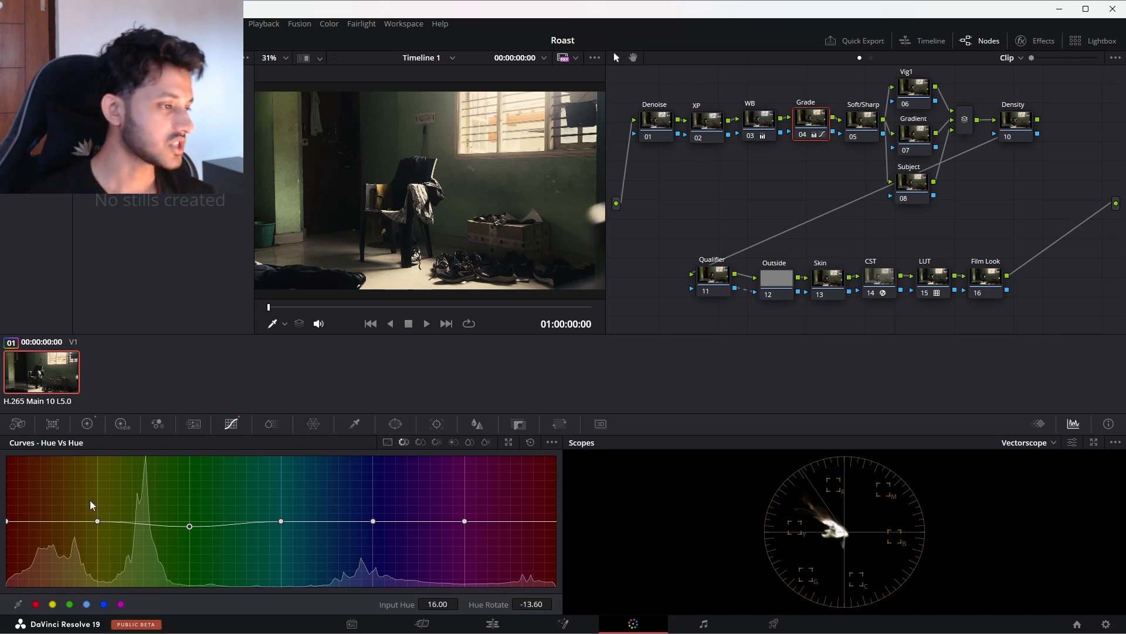
left_click(54, 521)
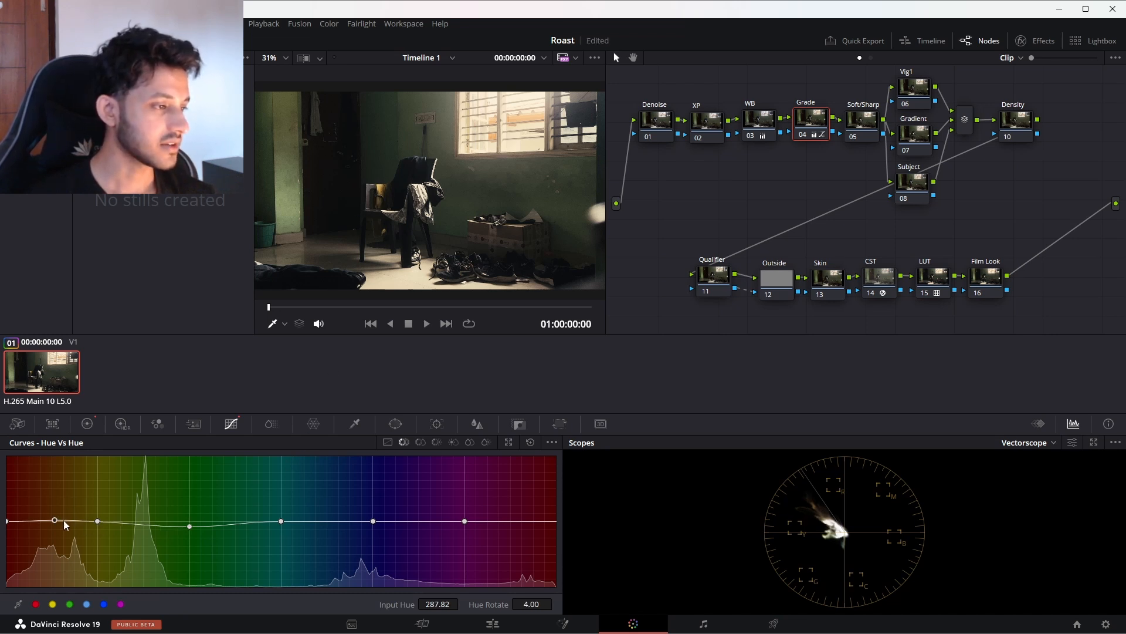
left_click_drag(76, 520, 83, 524)
Step: Isolate the orange-yellow range on the Hue Vs Sat curve and raise its saturation to 1.45 at input hue 308.14
left_click(420, 442)
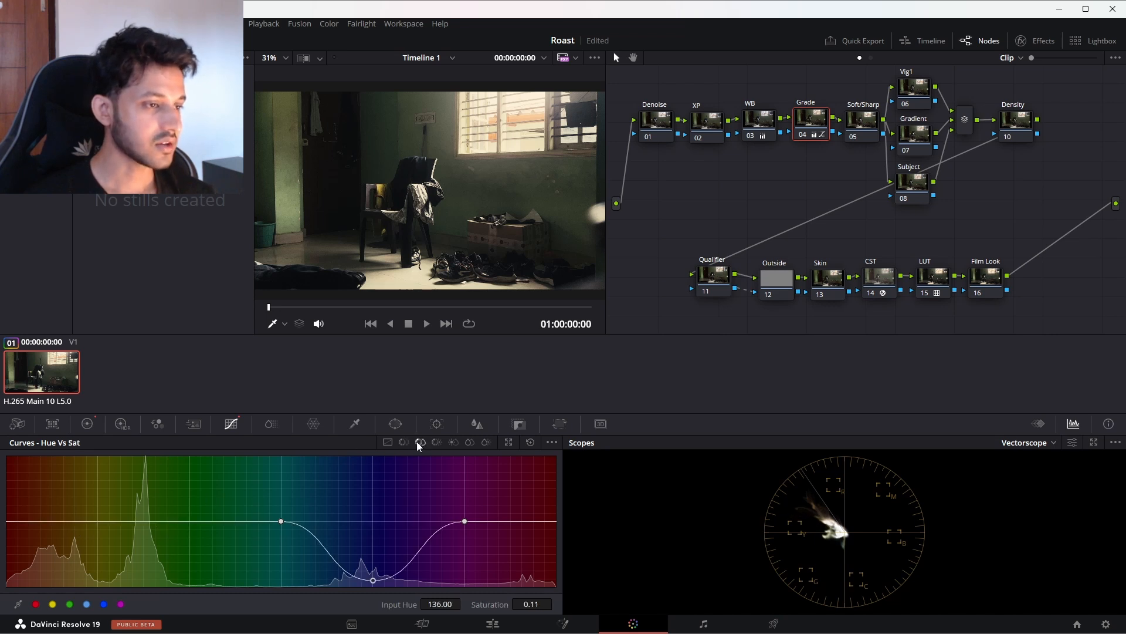
left_click(61, 522)
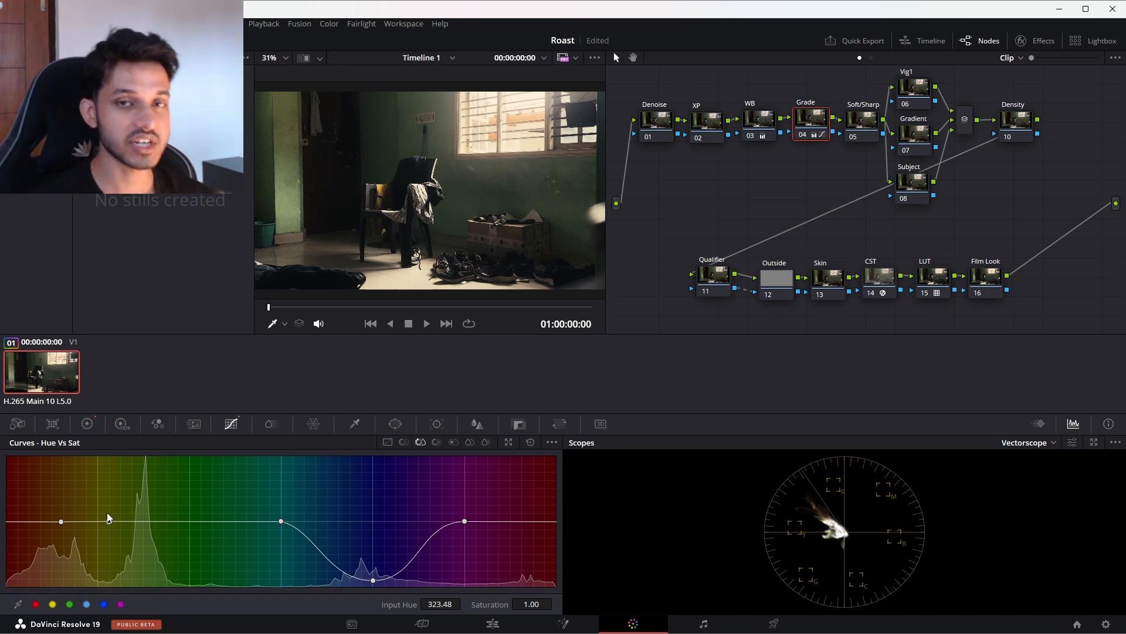
left_click(109, 520)
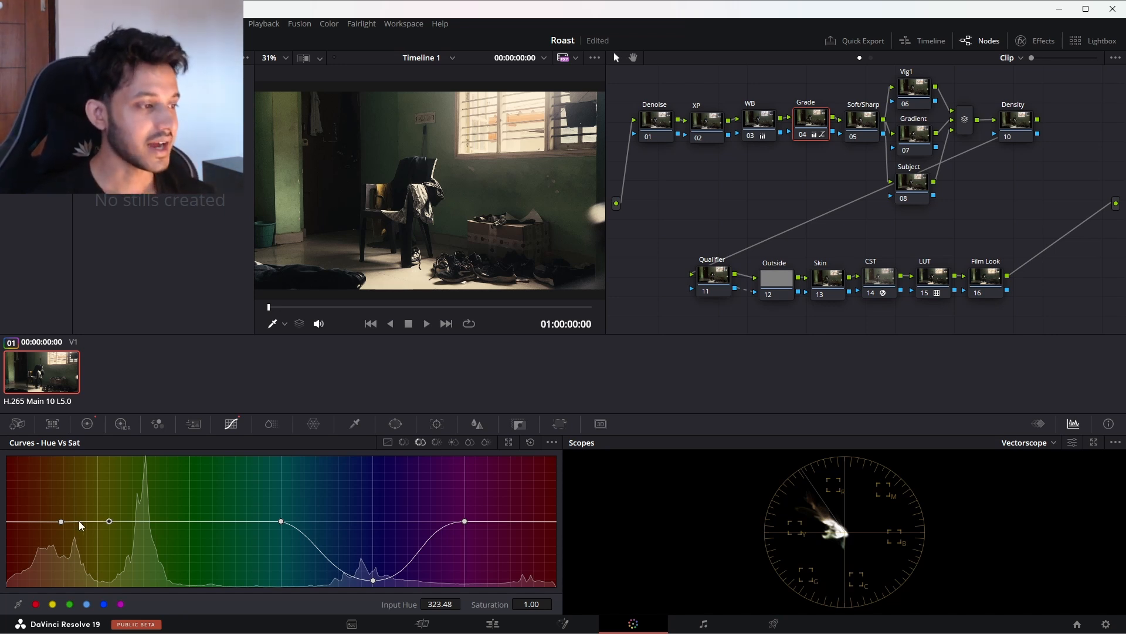
left_click_drag(83, 522, 84, 575)
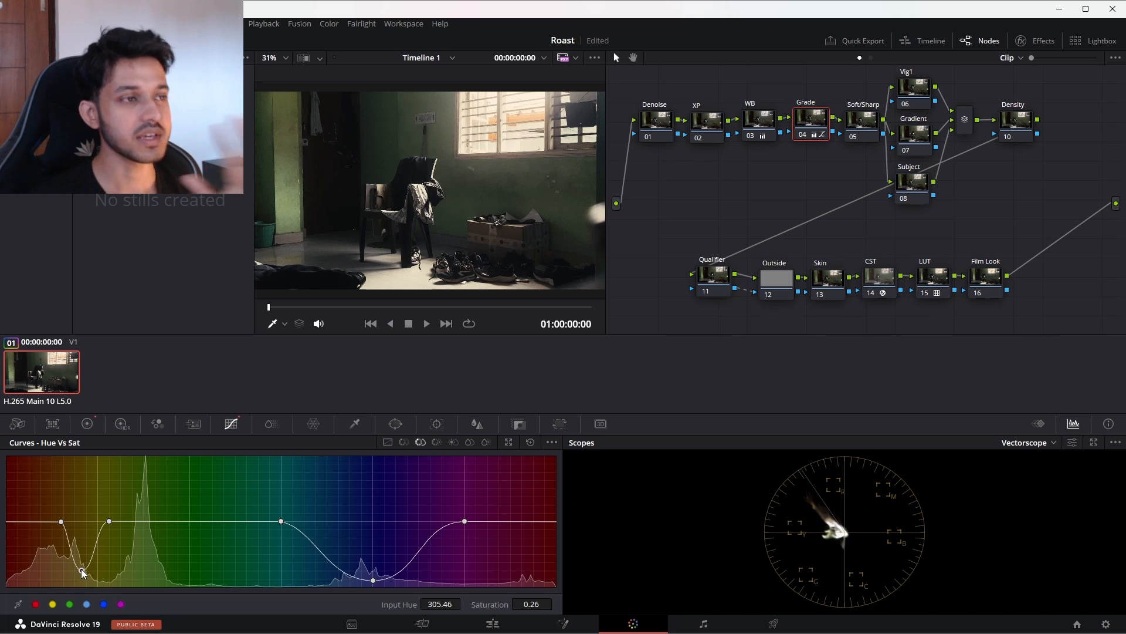
left_click_drag(83, 572, 87, 495)
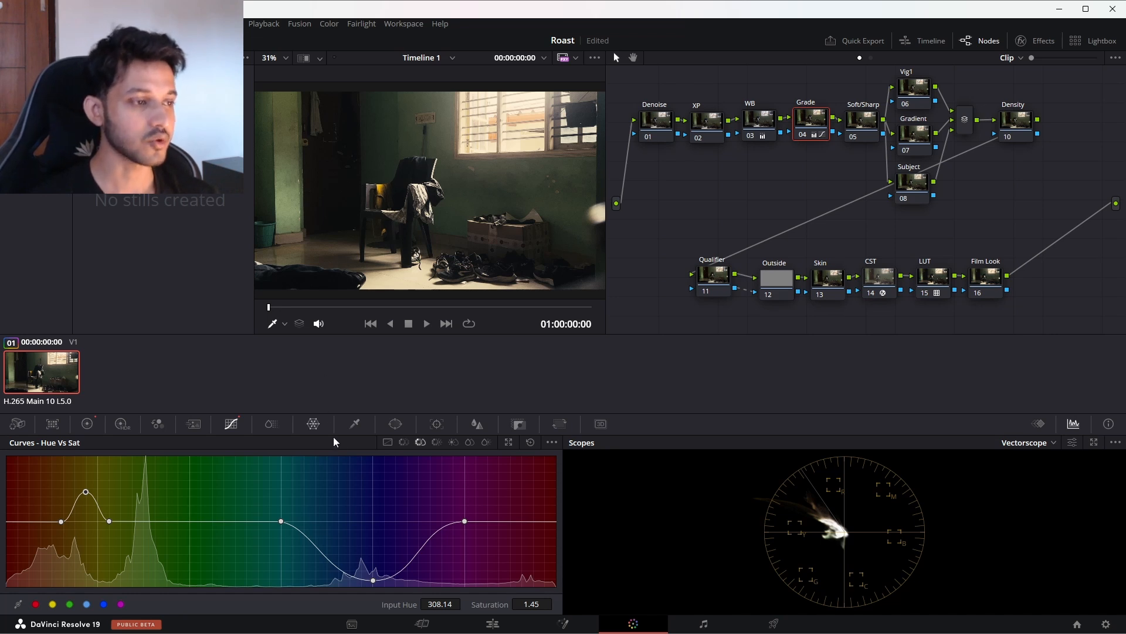
Step: Isolate the orange-yellow range on the Hue Vs Lum curve and raise its Lum Gain to 1.20 at input hue 310.82
left_click(436, 442)
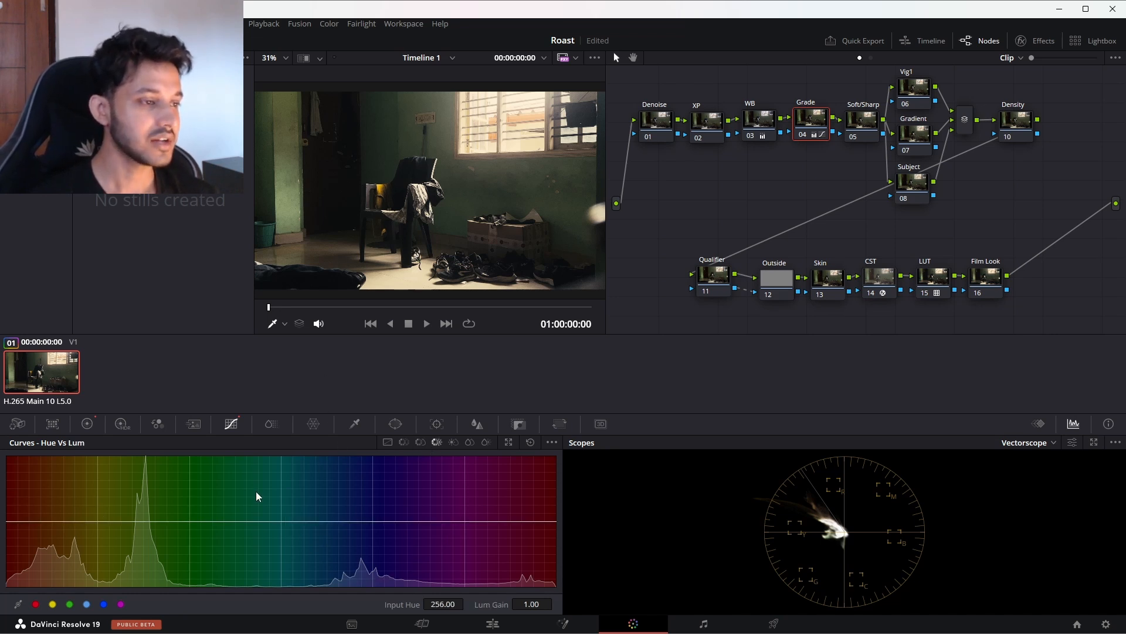
left_click(67, 522)
left_click(114, 522)
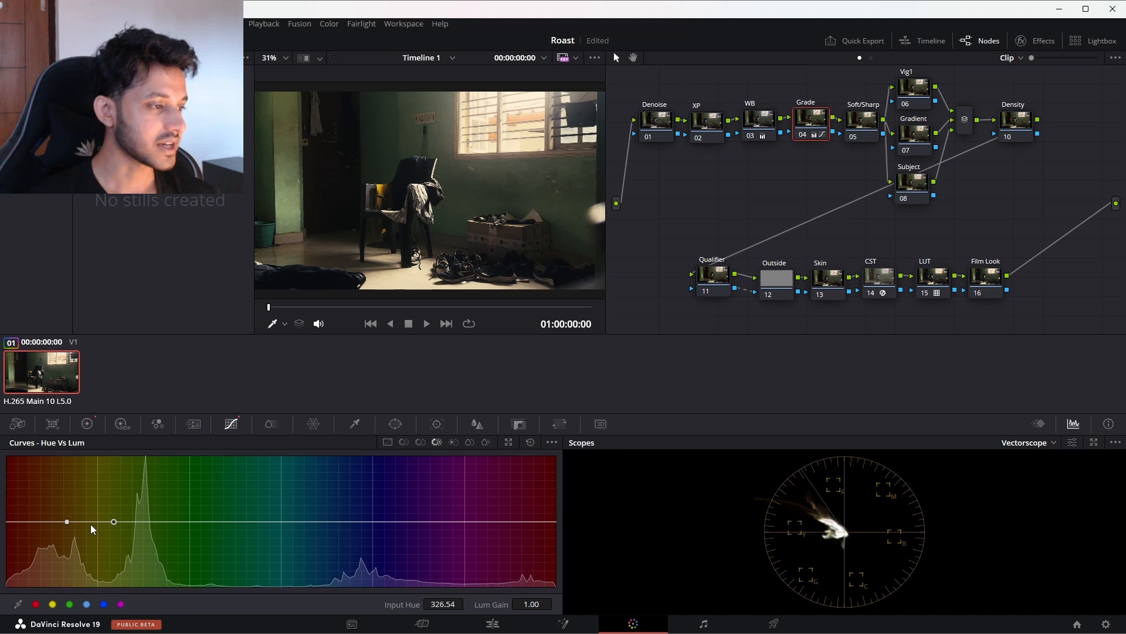
left_click_drag(89, 520, 91, 509)
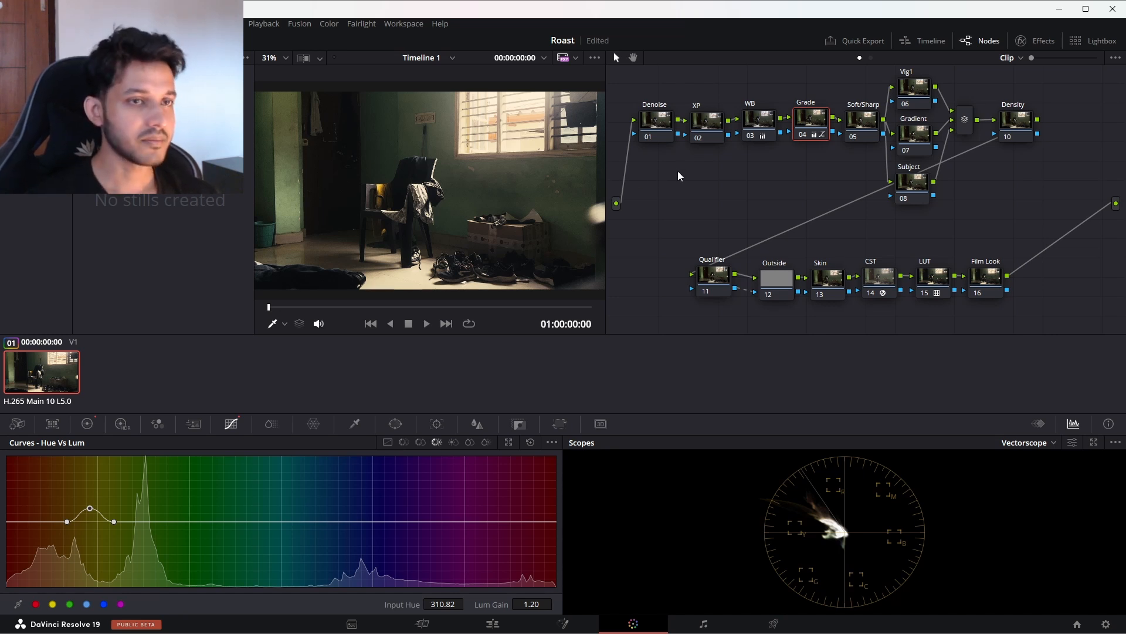
Step: Soften the image on the Soft/Sharp node by setting Mid/Detail to -16.50
left_click(854, 117)
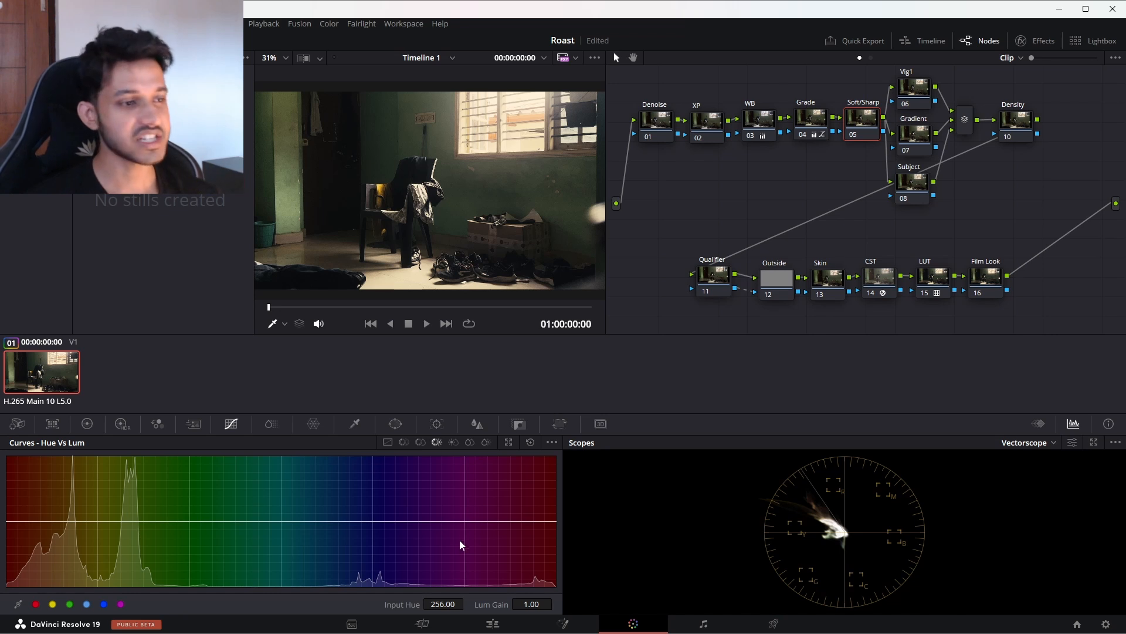
left_click(88, 424)
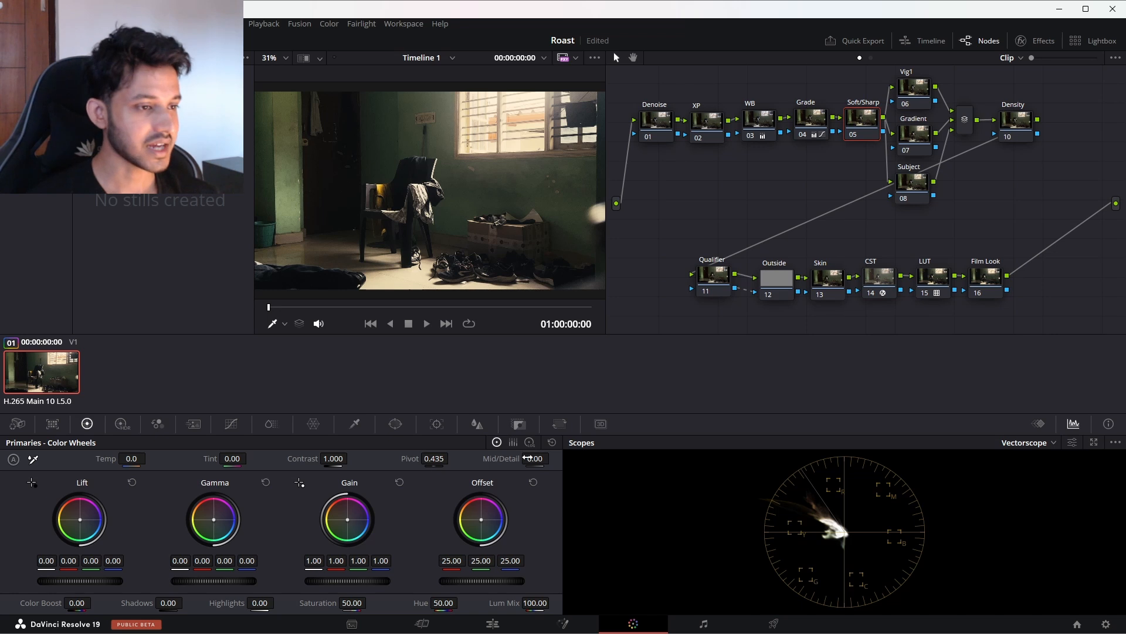
left_click_drag(536, 459, 537, 459)
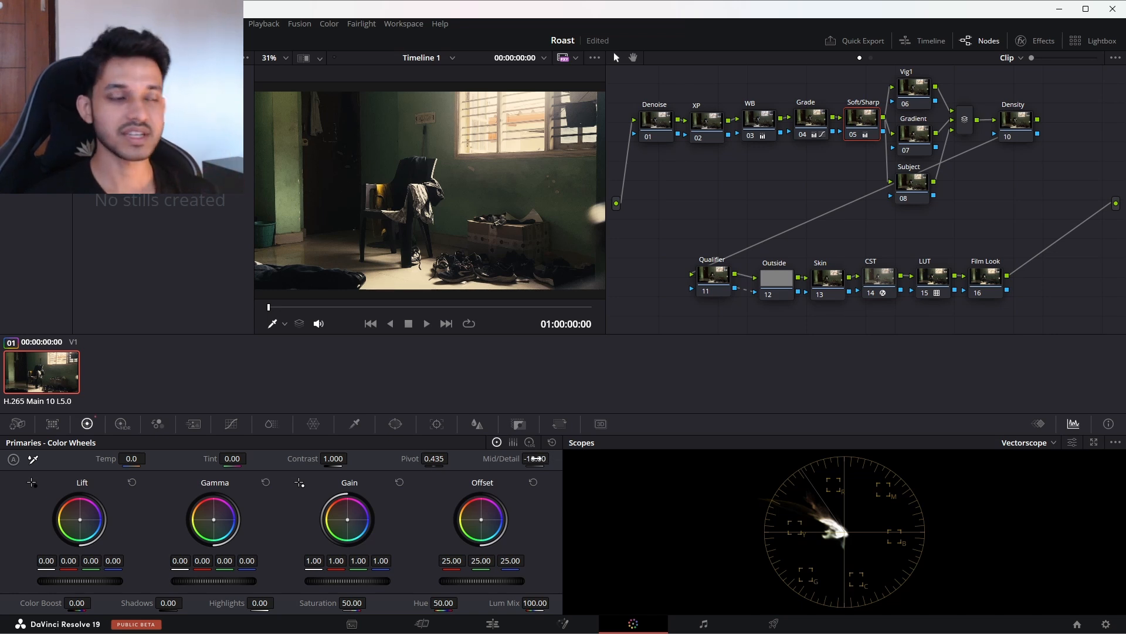
left_click_drag(536, 458, 487, 458)
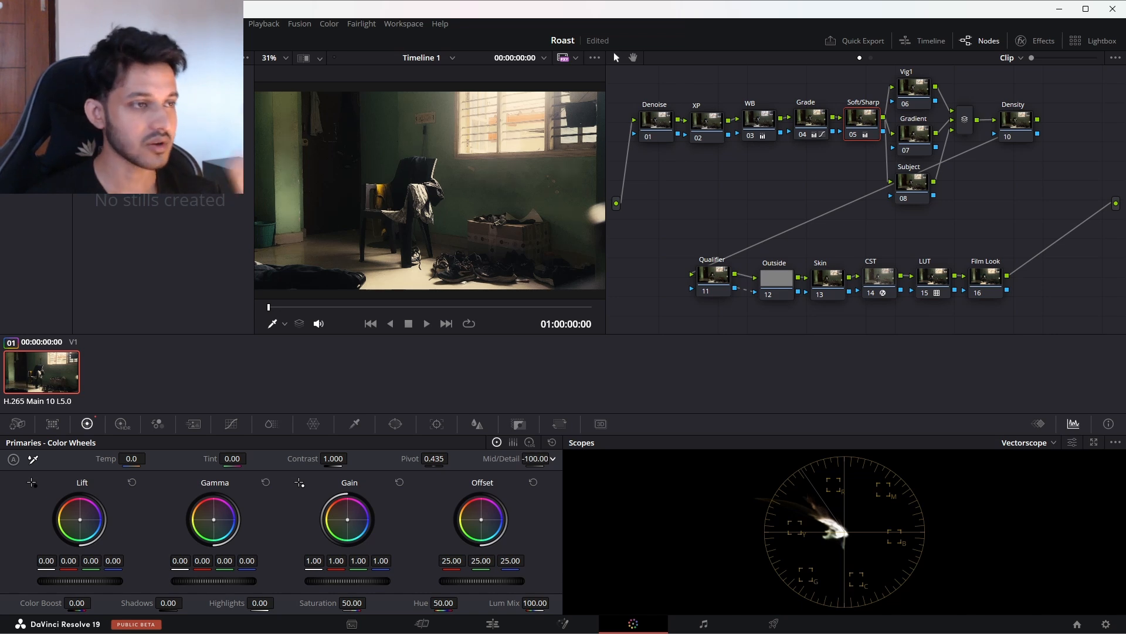
left_click_drag(535, 458, 573, 458)
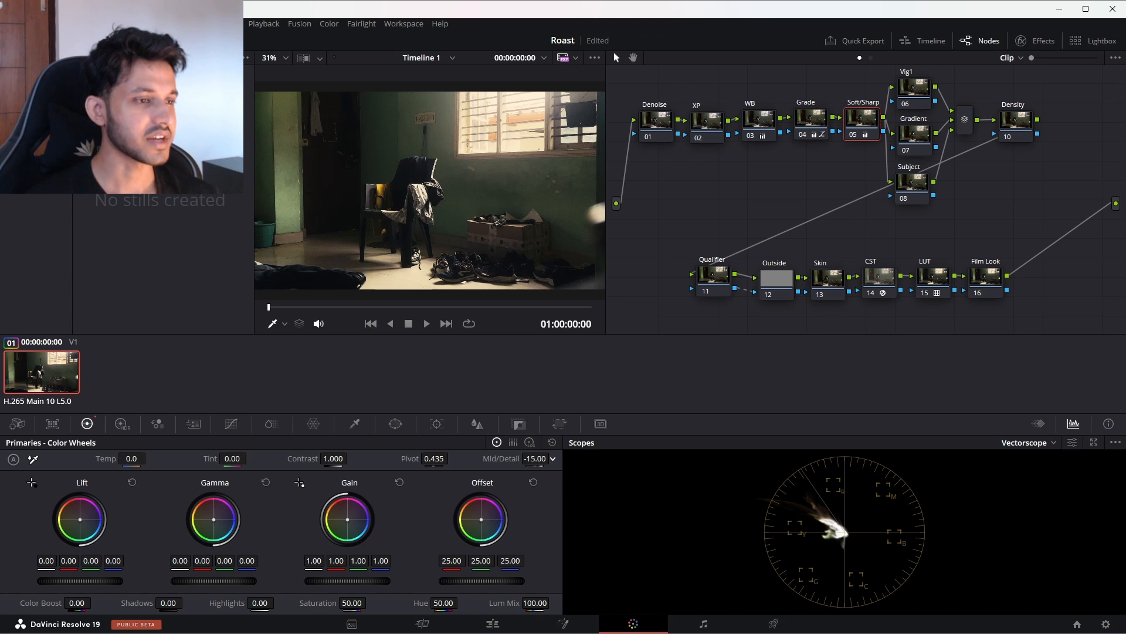
left_click_drag(535, 459, 533, 459)
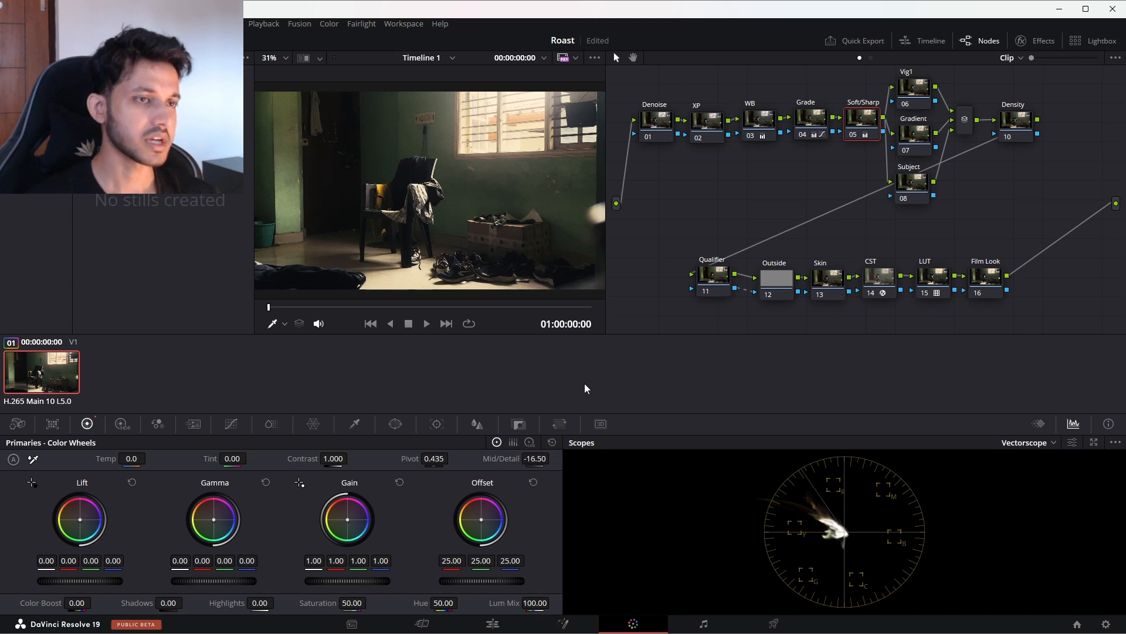
Step: Add a circular power window to the Vig1 node
left_click(914, 91)
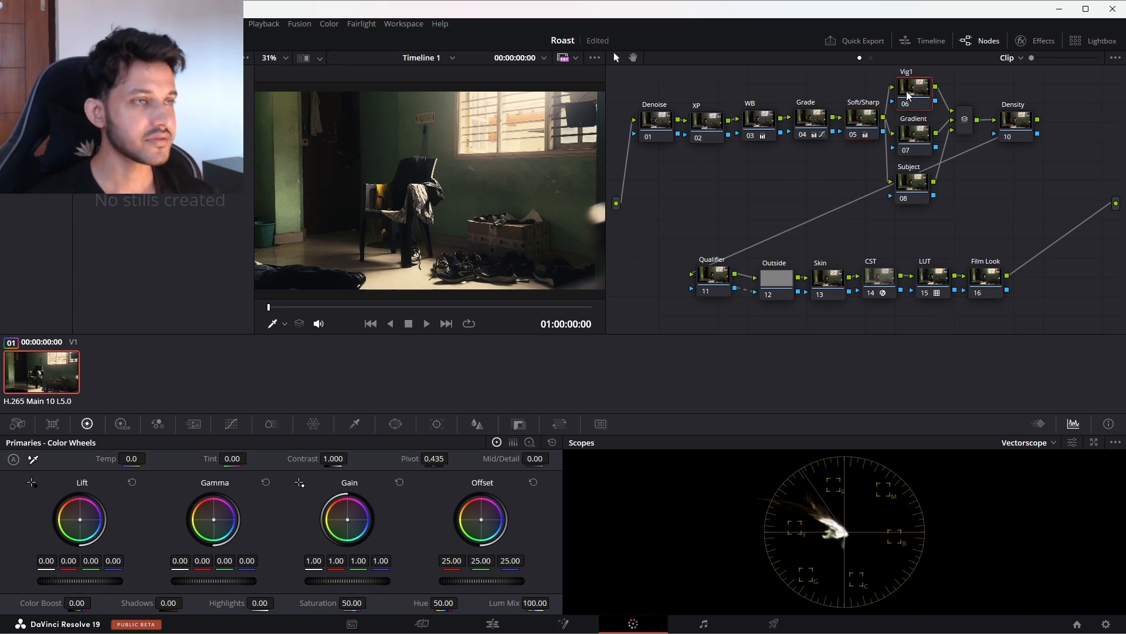
key("ctrl+d")
key("ctrl+d")
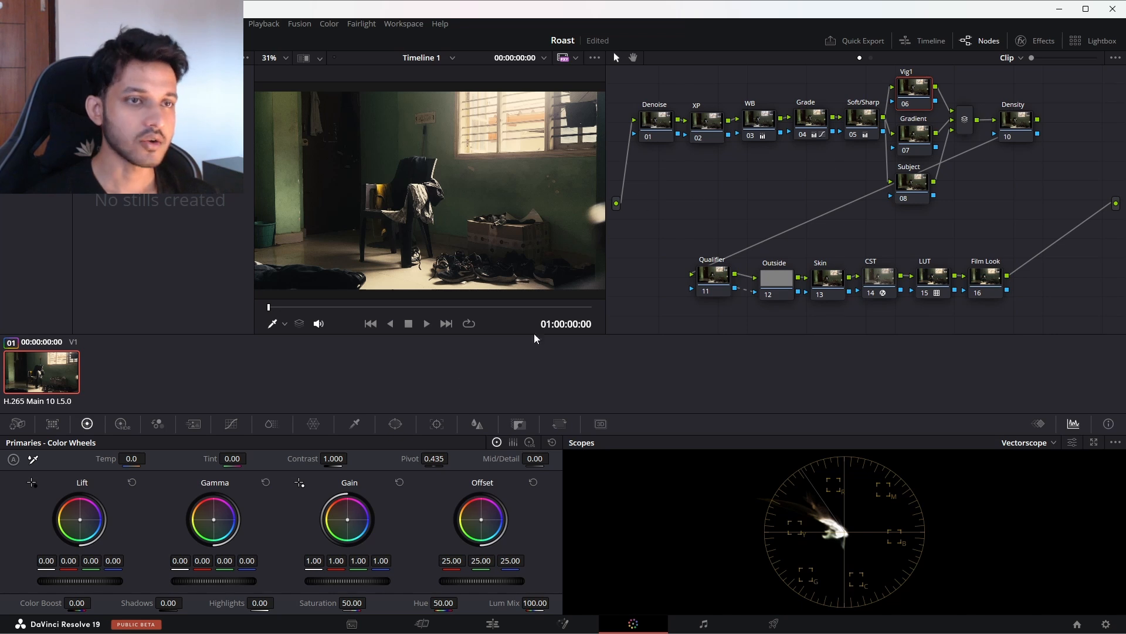
left_click(390, 428)
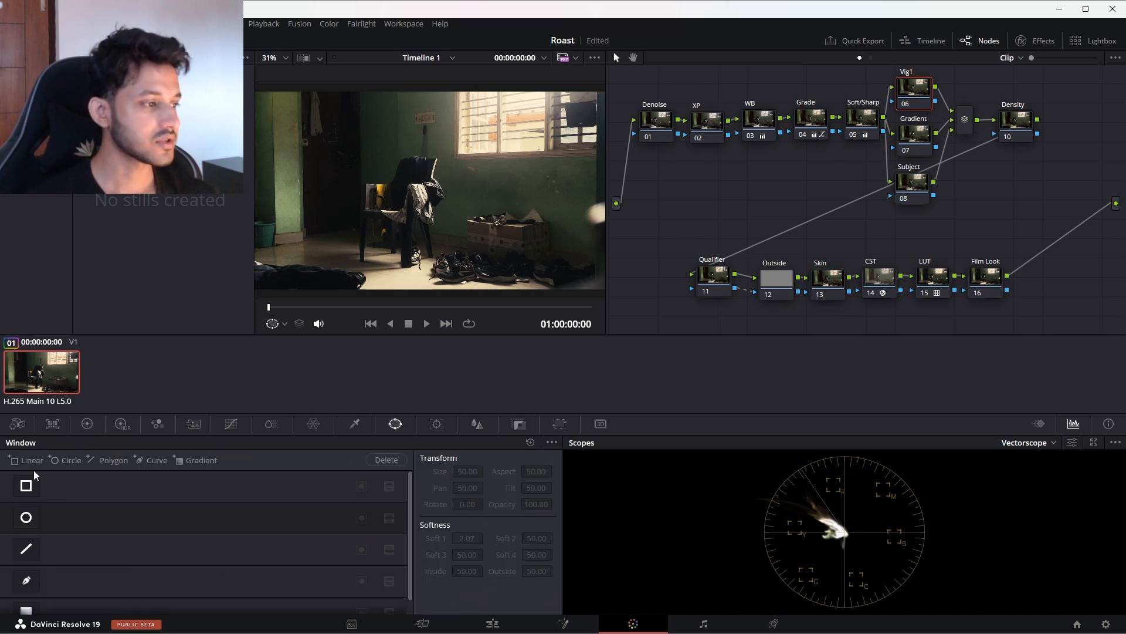
left_click(25, 517)
scroll(413, 169, "down", 1)
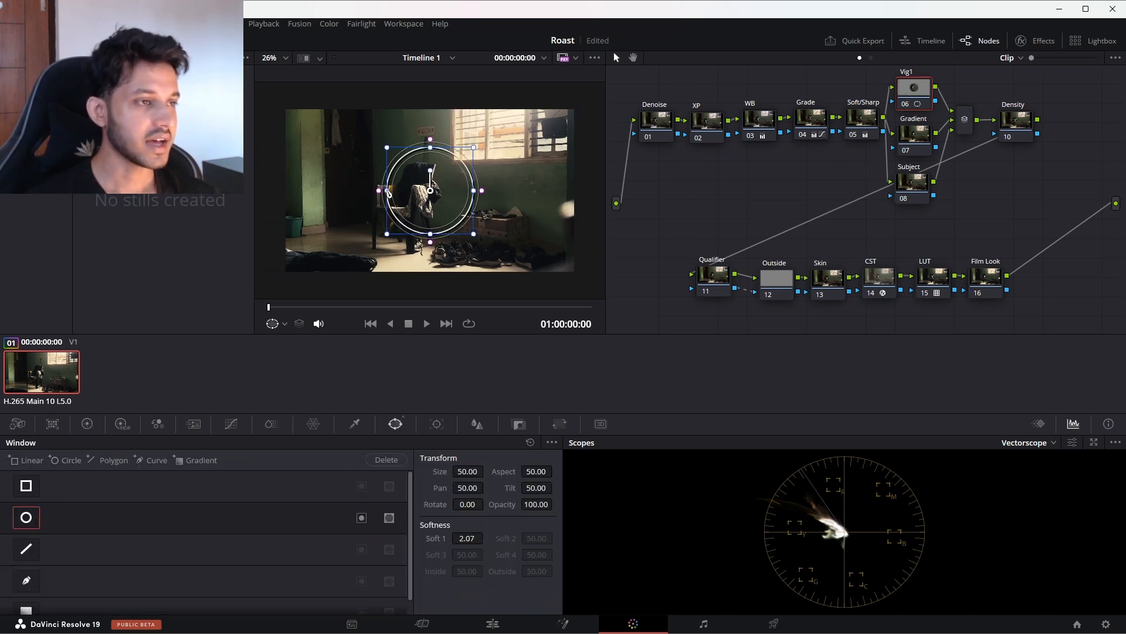
Step: Stretch the circular window around the whole frame to size 69.09 and aspect 65.72, with Soft 1 at 3.03
left_click_drag(387, 191, 287, 193)
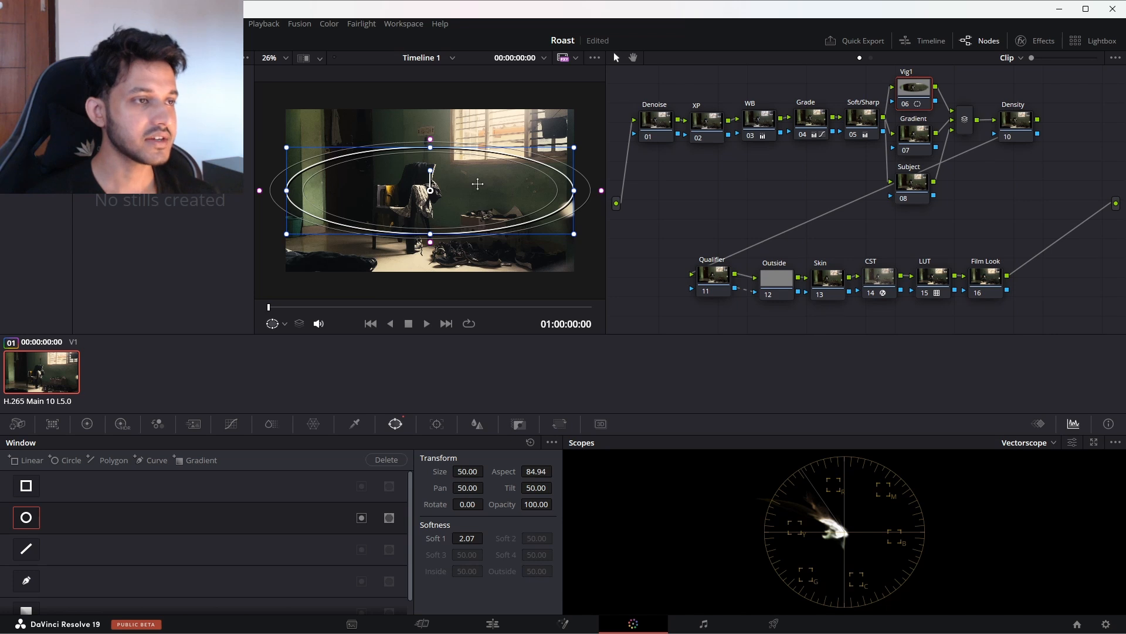
left_click_drag(478, 183, 473, 183)
left_click_drag(426, 149, 429, 93)
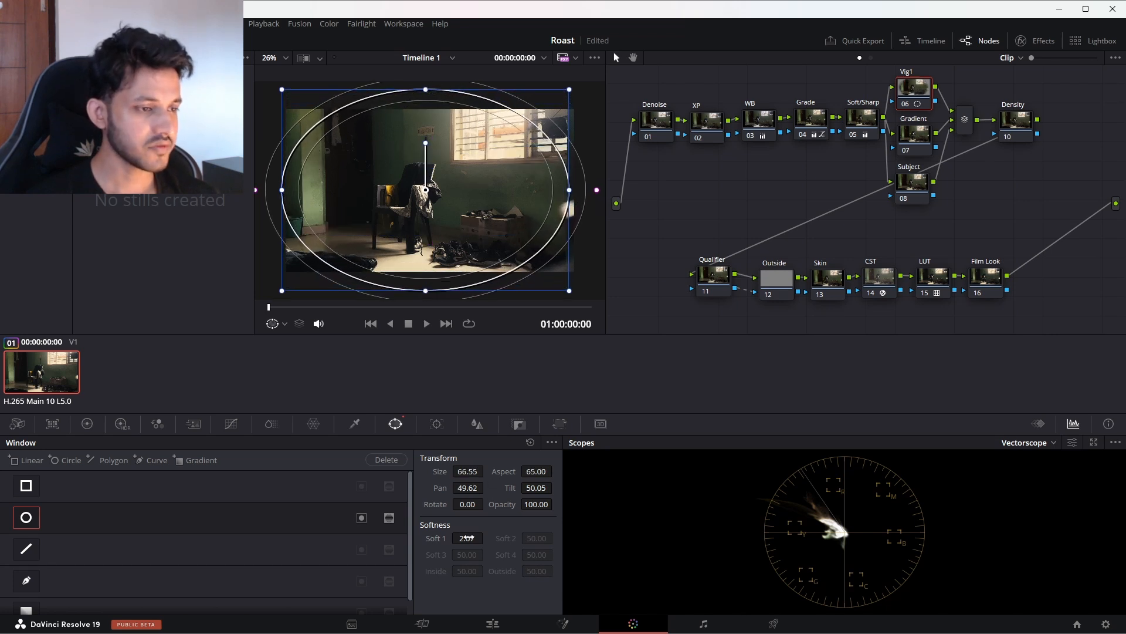
left_click_drag(468, 537, 481, 537)
left_click_drag(283, 190, 266, 190)
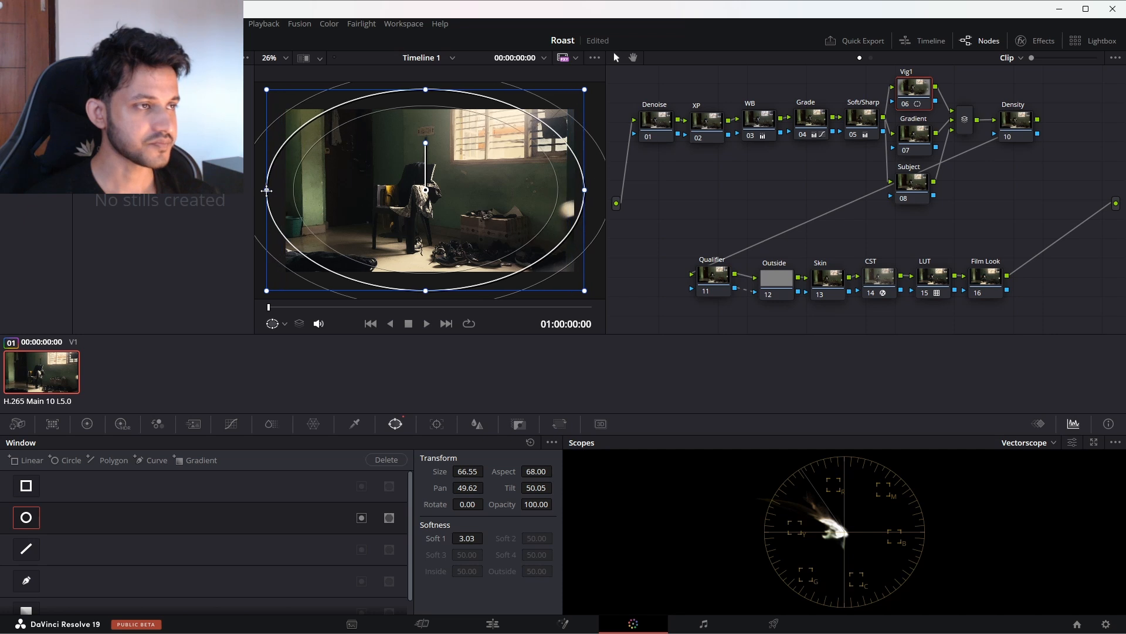
left_click_drag(426, 90, 427, 81)
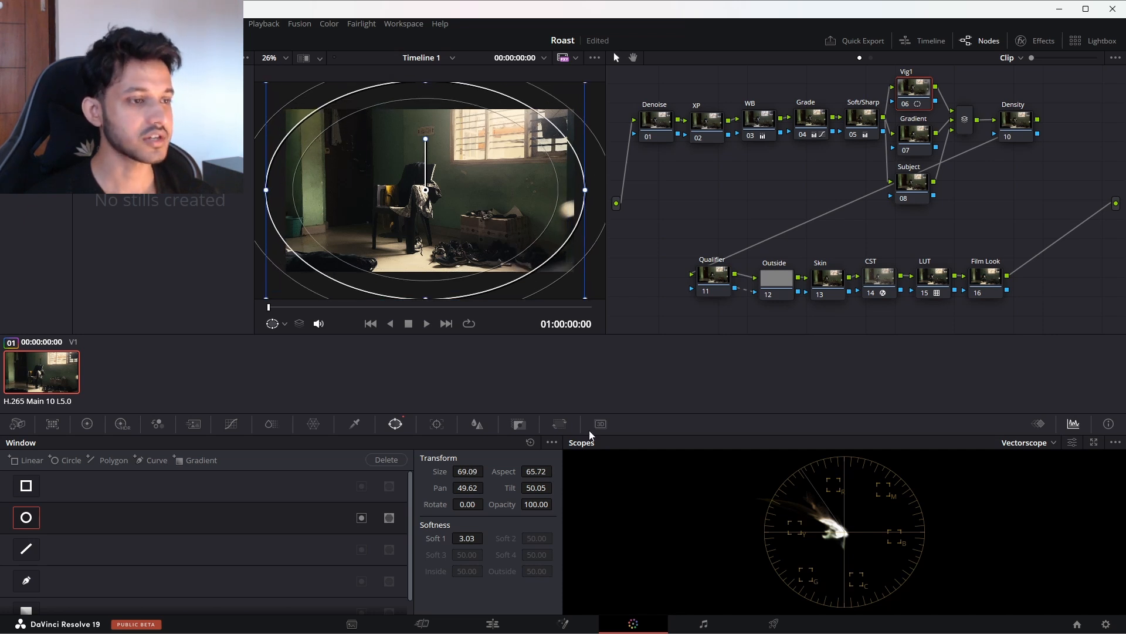
Step: Darken the Vig1 node by pulling its custom curve down slightly above the midtones, and invert the circular window to form a vignette
left_click(231, 424)
left_click(388, 442)
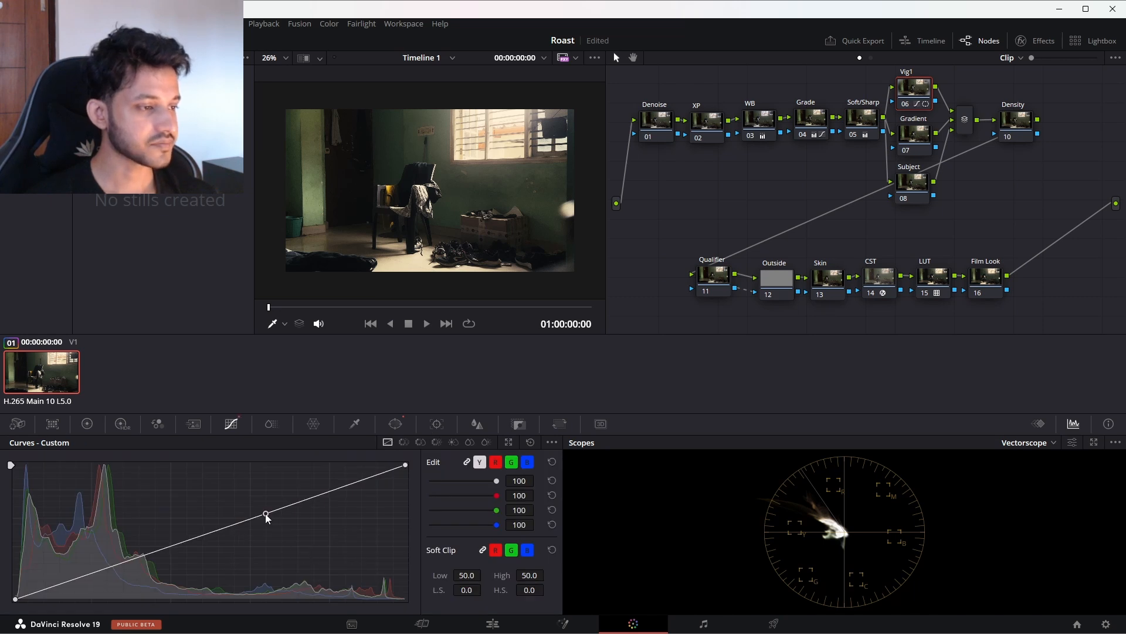
left_click_drag(265, 513, 269, 521)
left_click(395, 424)
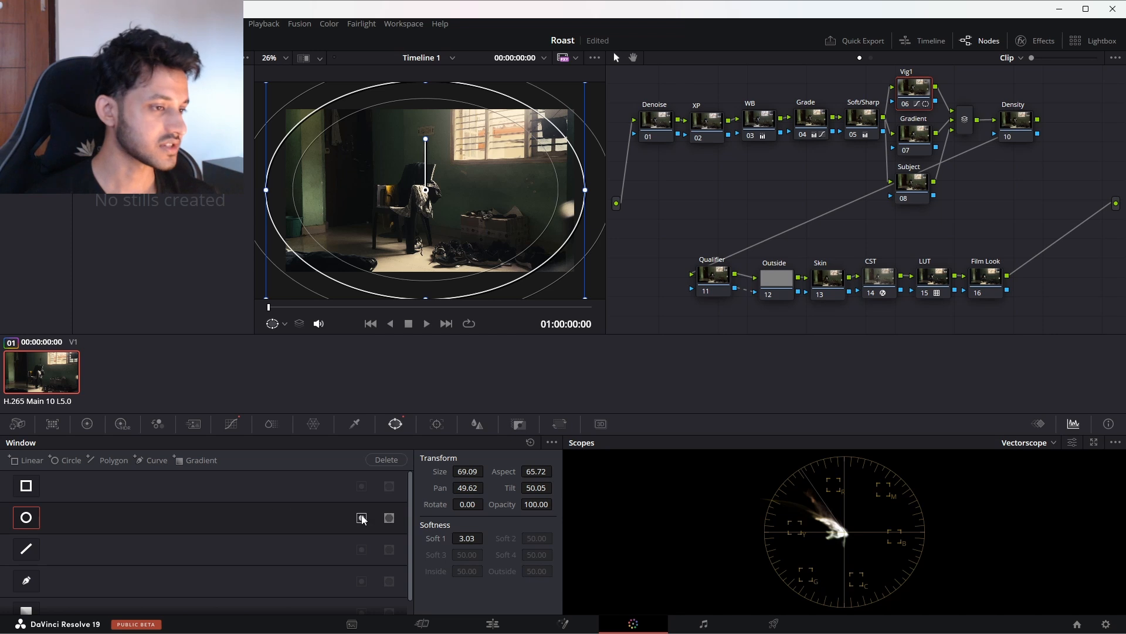
left_click(231, 424)
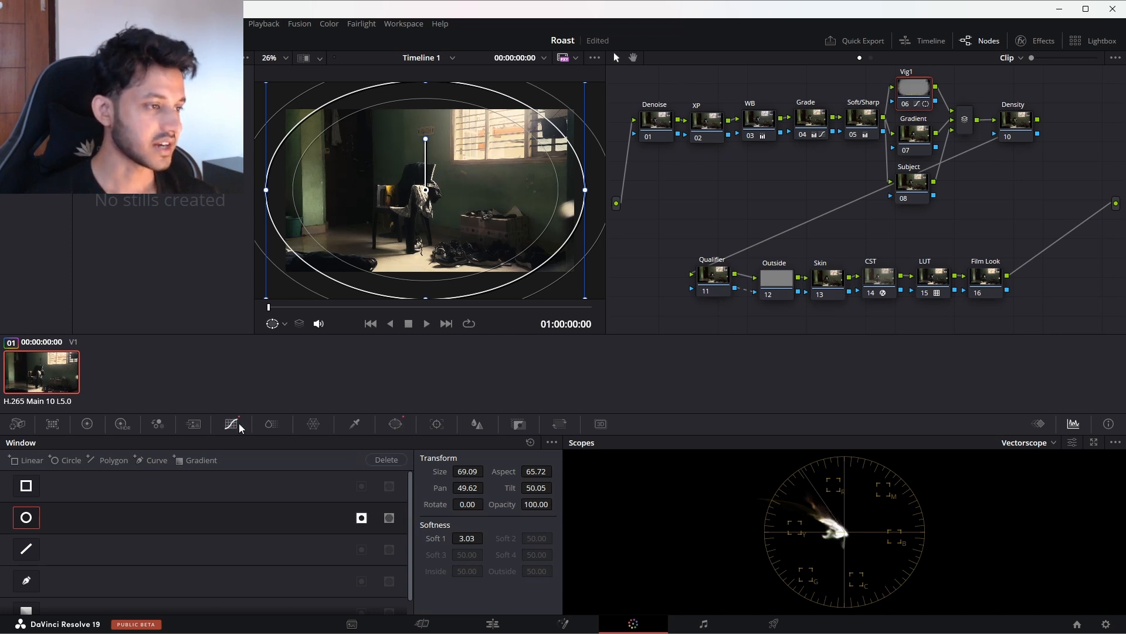
key("ctrl+d")
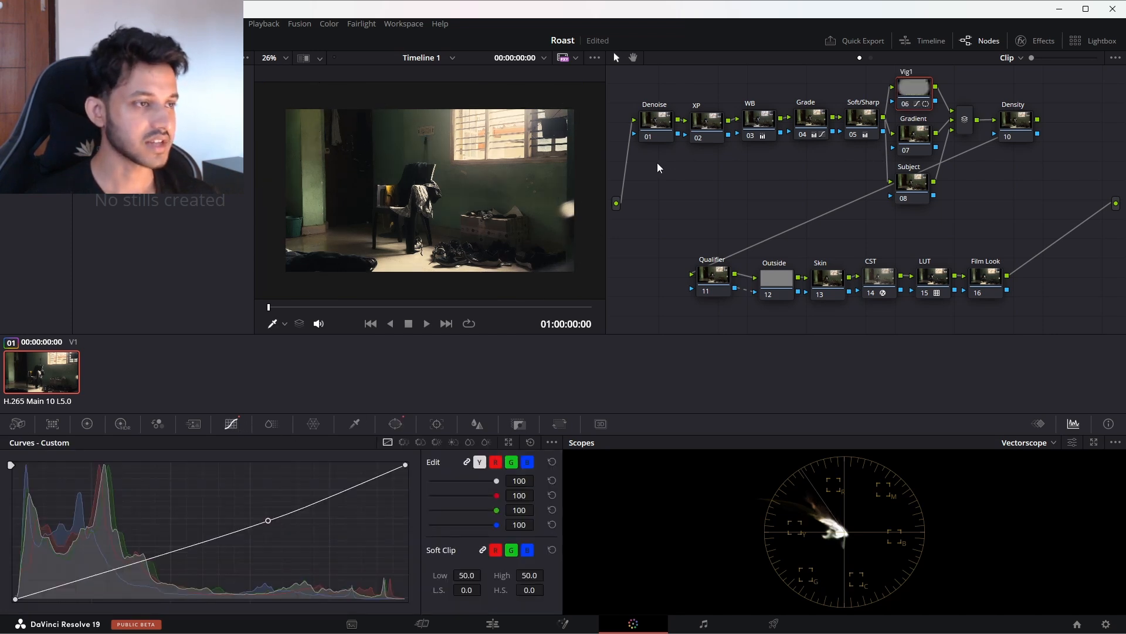
key("shift+z")
Step: Add a gradient power window to the Gradient node
left_click(915, 143)
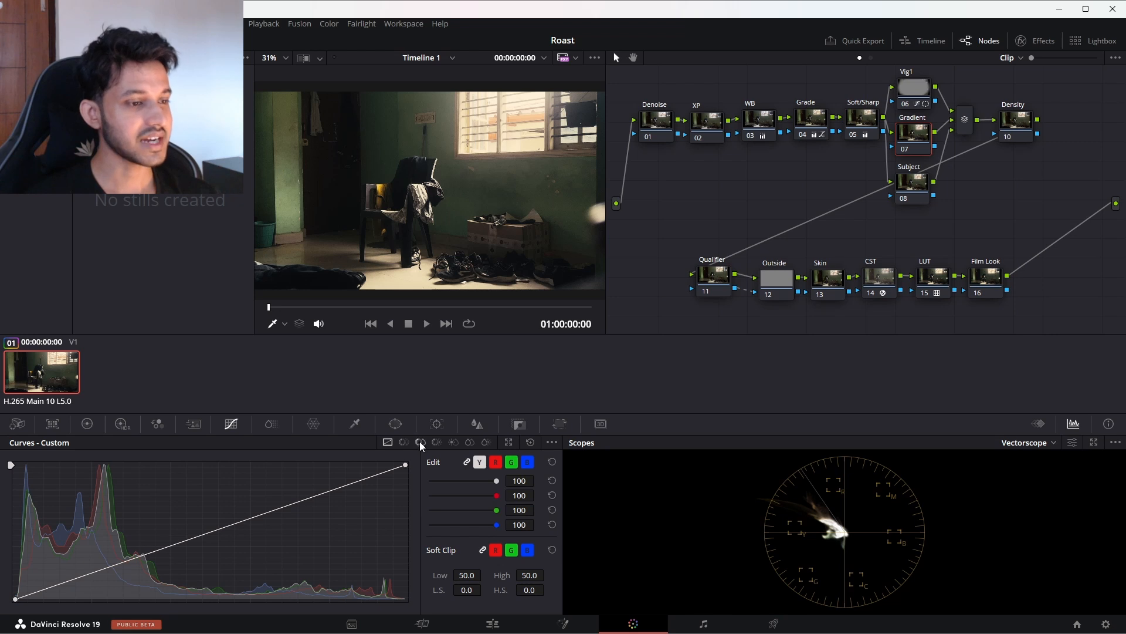
left_click(395, 424)
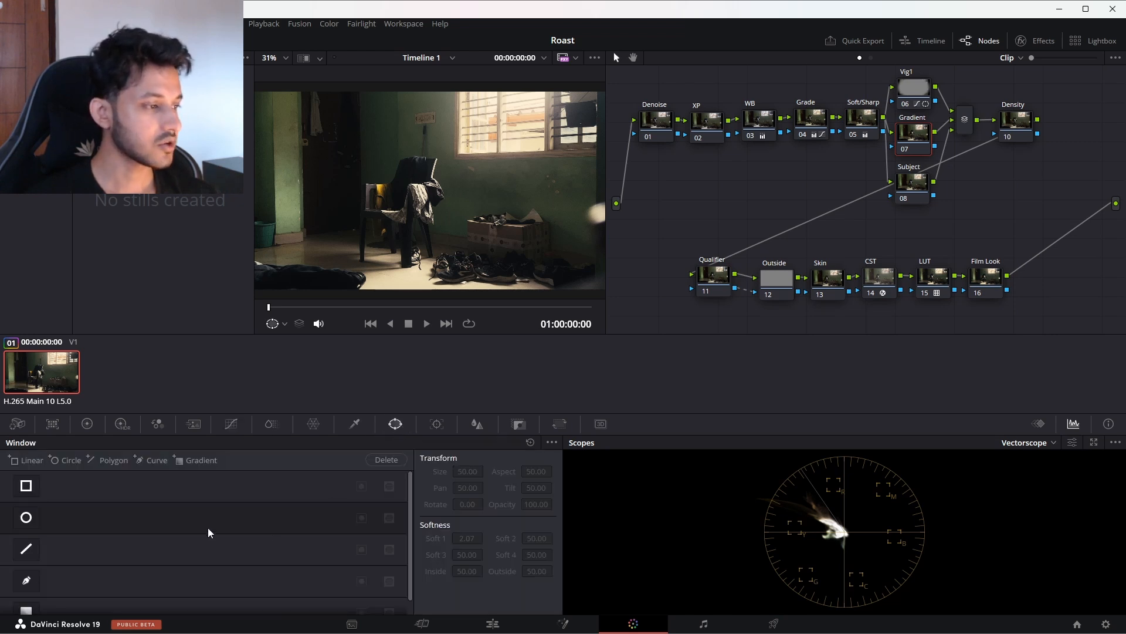
scroll(176, 545, "down", 1)
left_click(39, 593)
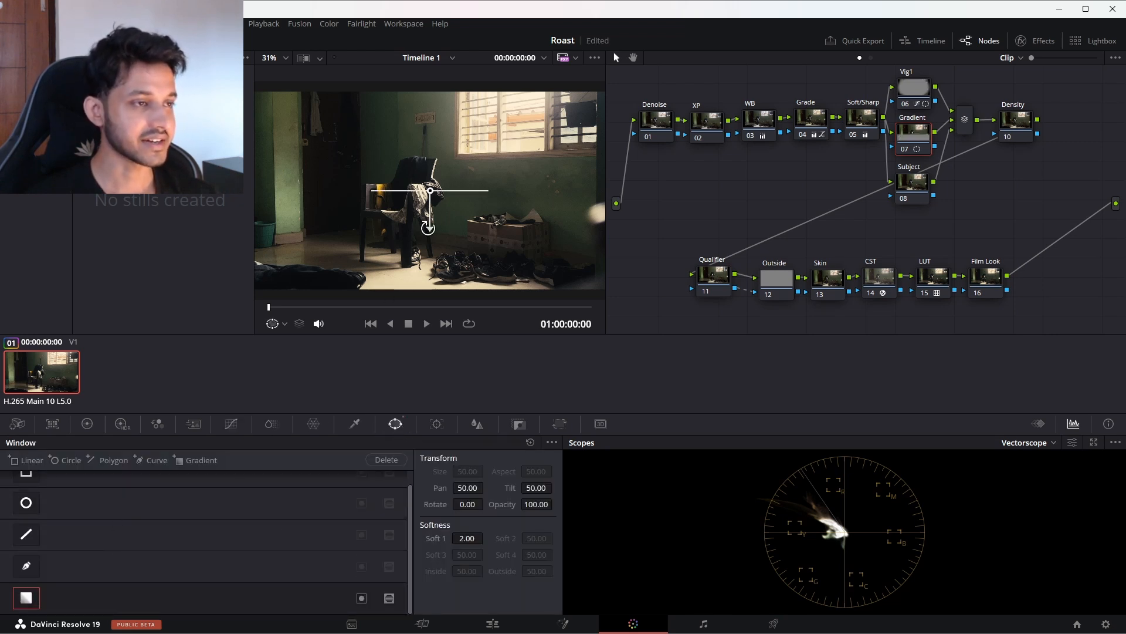
Step: Rotate the gradient window to about -85.79 and move it to the frame's left edge, at Pan 37.49, Tilt 51.08 and Soft 1 3.90
left_click_drag(430, 229, 539, 196)
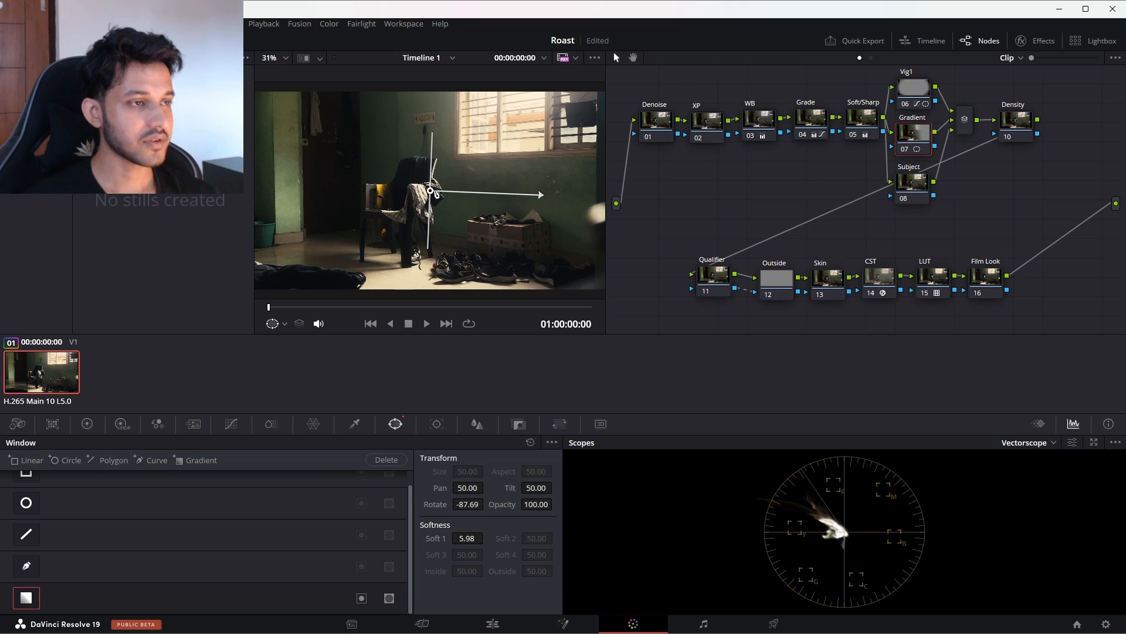
scroll(432, 195, "down", 1)
left_click_drag(430, 192, 283, 178)
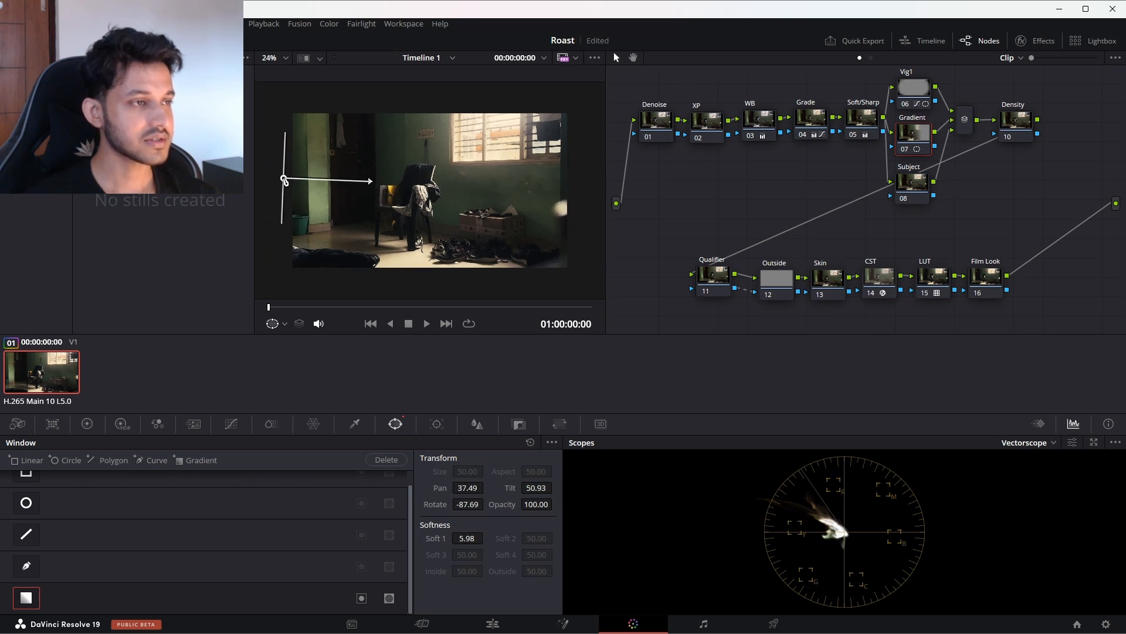
left_click_drag(388, 182, 338, 181)
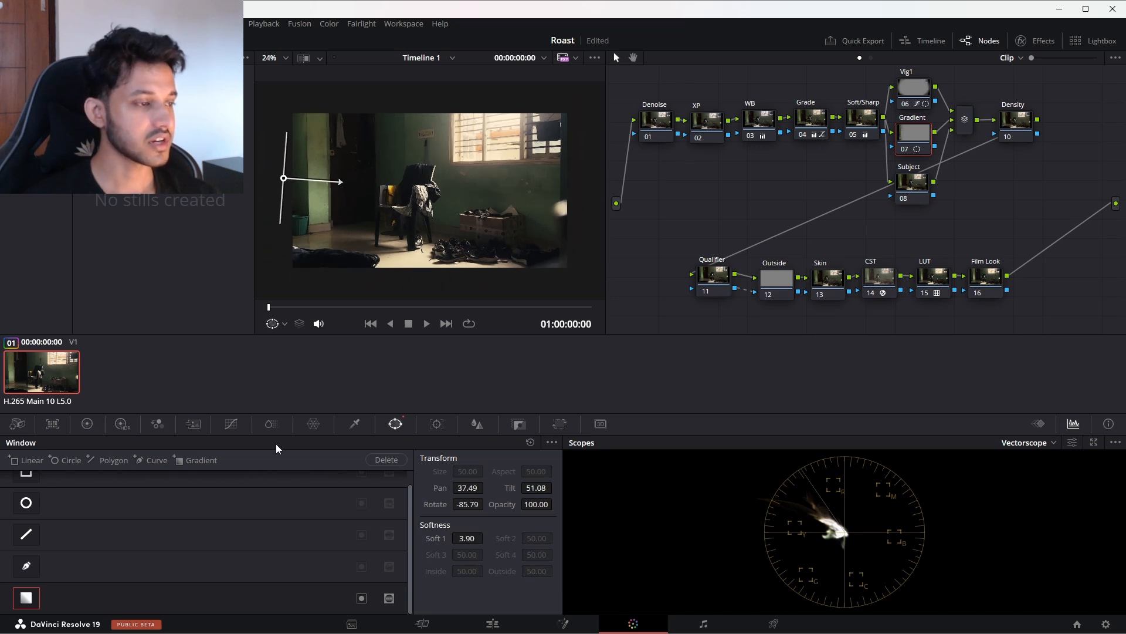
Step: Darken the Gradient node by pulling its custom curve down above the midtones, and adjust its window to Pan 38.24, Rotate -83.29, Soft 1 5.61
left_click(230, 424)
left_click_drag(283, 507, 293, 528)
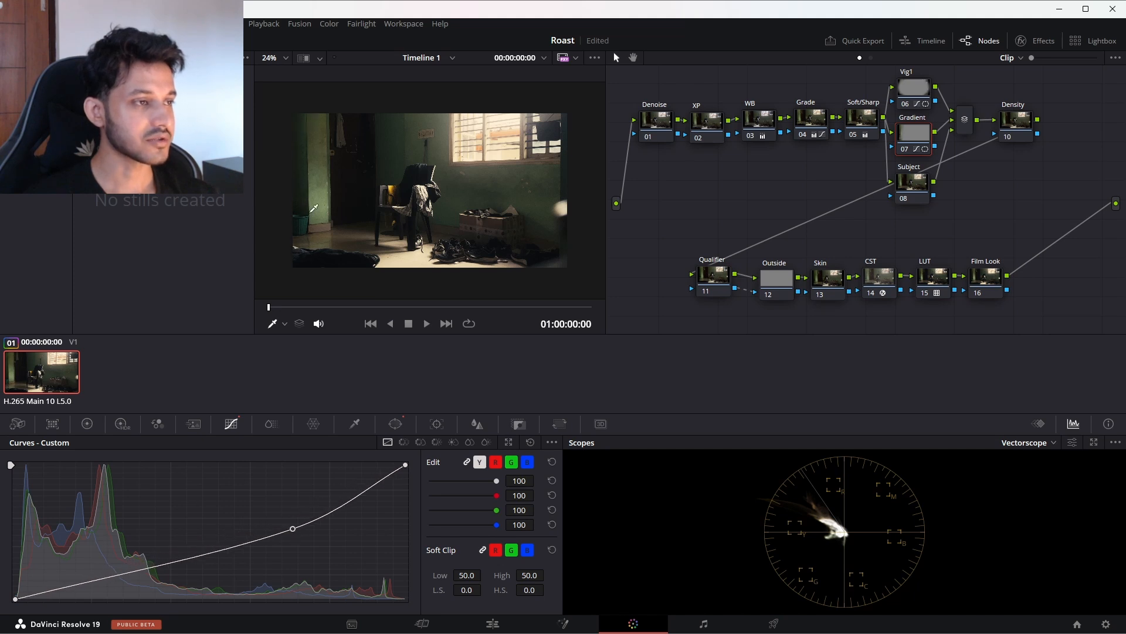
left_click(389, 426)
left_click_drag(327, 181, 422, 195)
left_click_drag(284, 179, 294, 180)
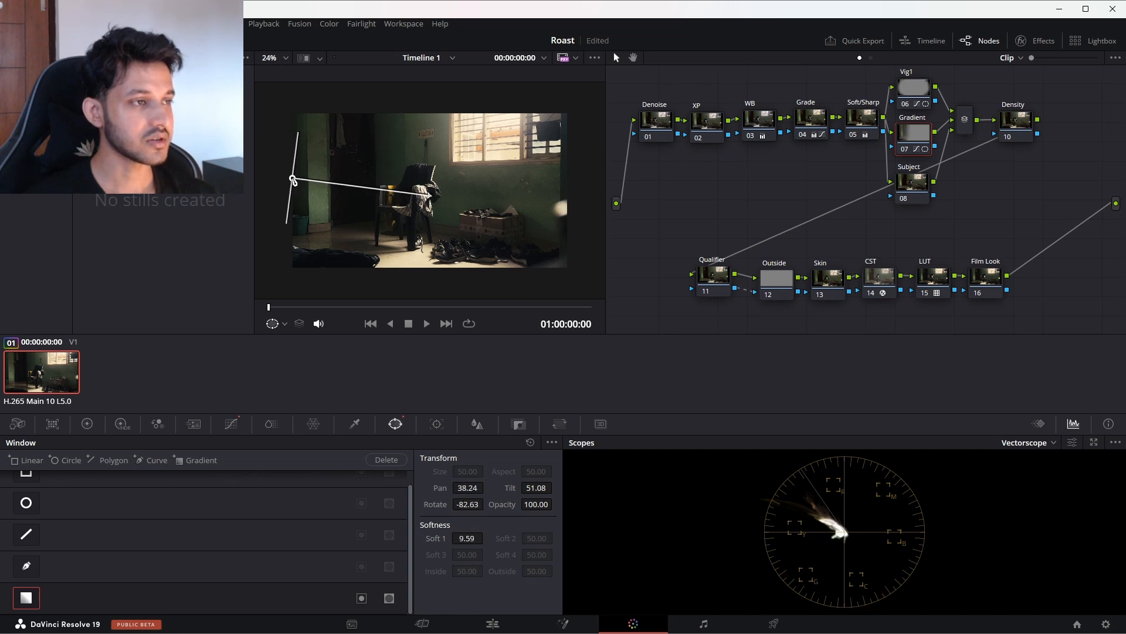
left_click_drag(431, 192, 370, 187)
scroll(490, 223, "up", 2)
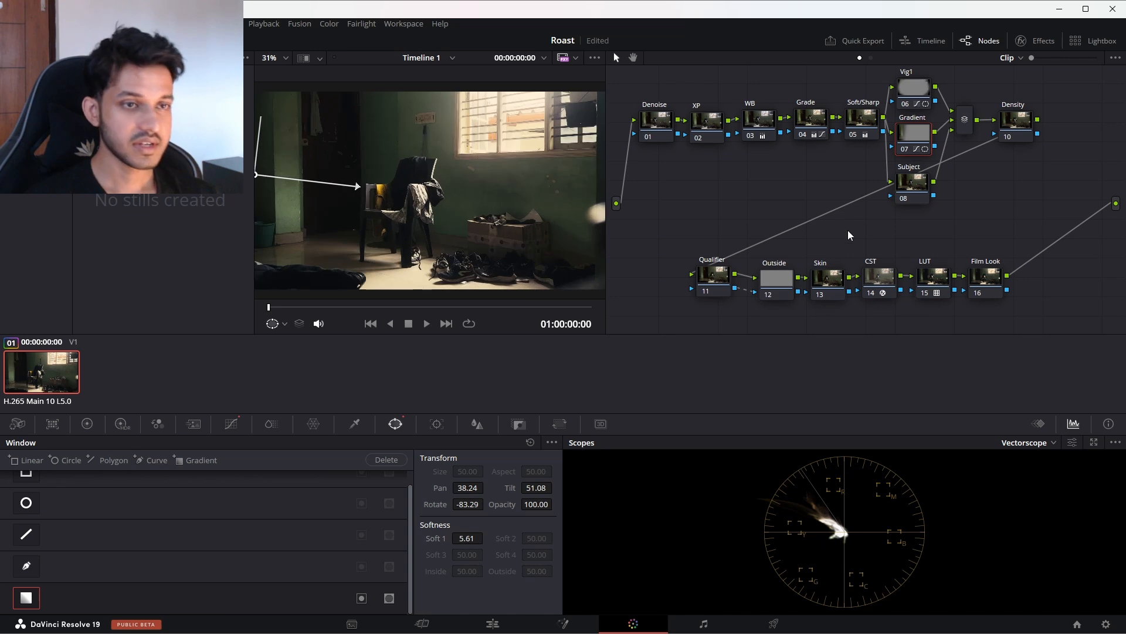
Step: Move the Density node beneath the Denoise node and set its color space to HSV
left_click(911, 189)
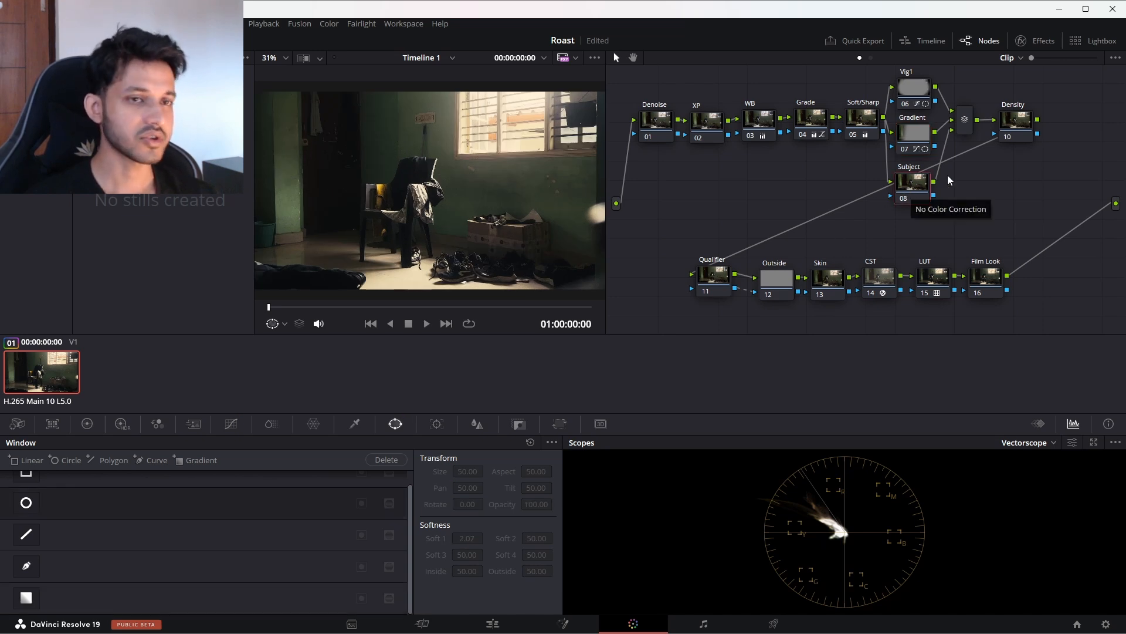
left_click_drag(1021, 125, 1024, 125)
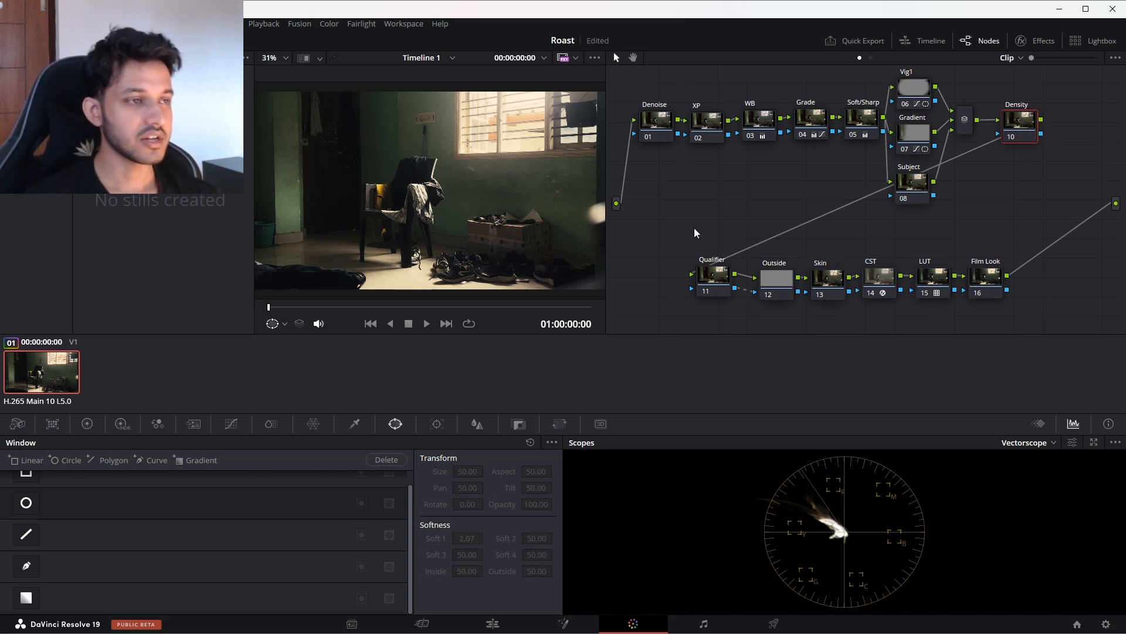
right_click(1018, 124)
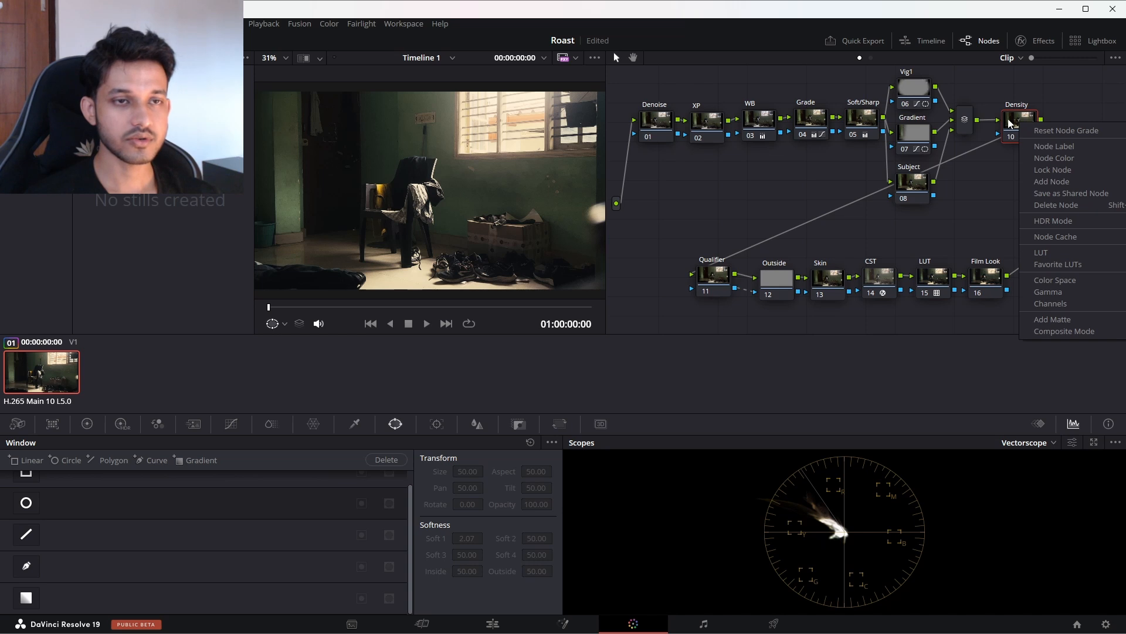
left_click_drag(1021, 119, 663, 192)
right_click(662, 196)
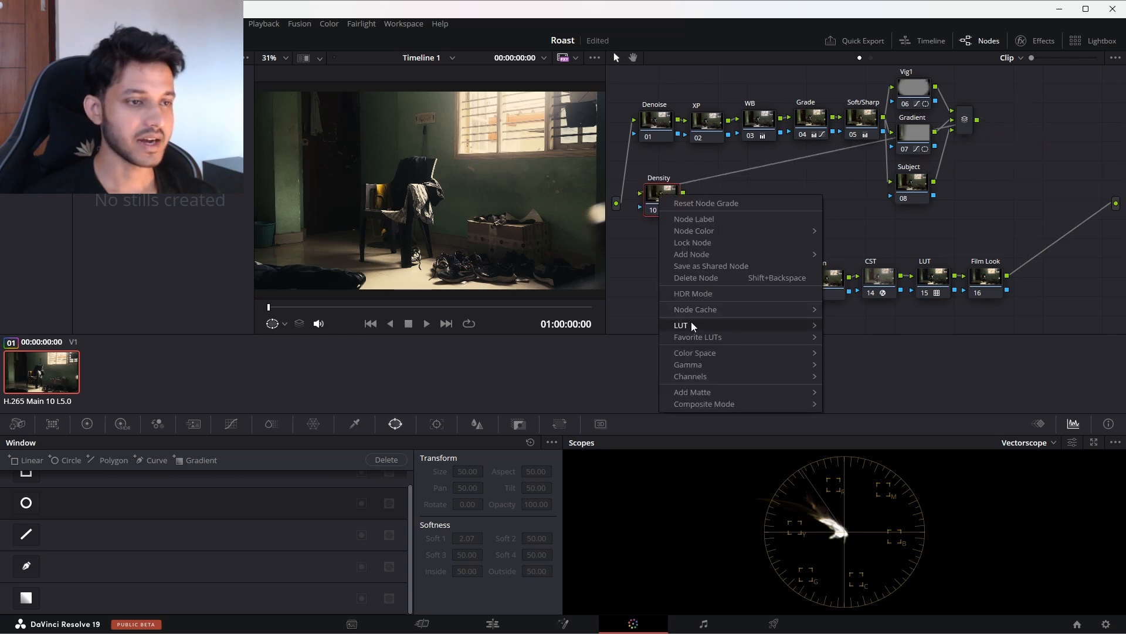
mouse_move(733, 353)
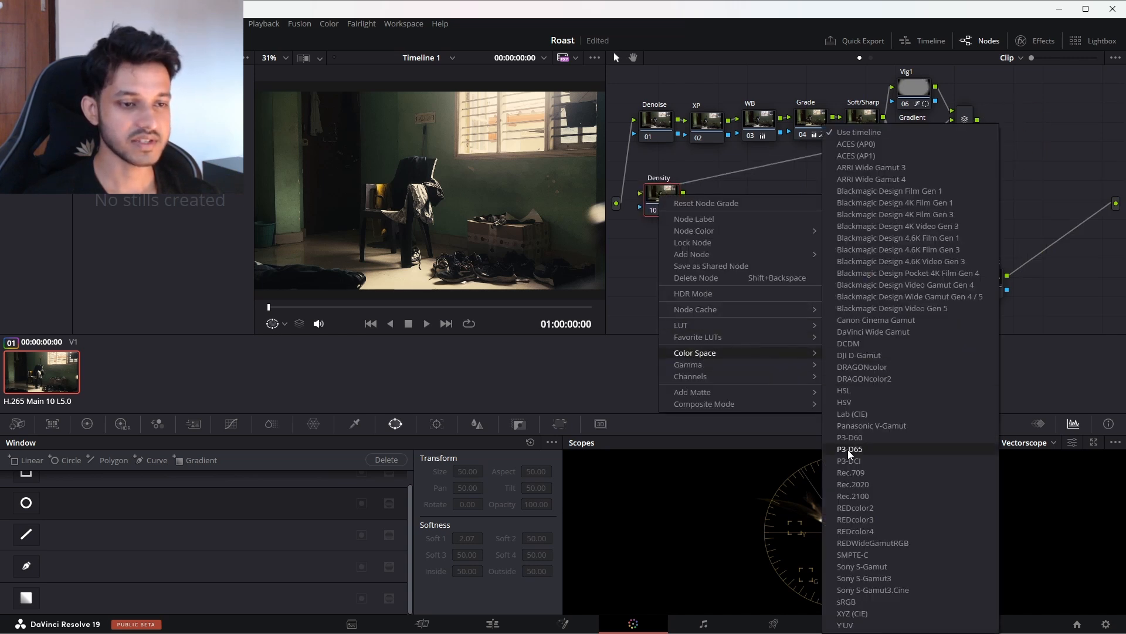
left_click(848, 403)
Step: Turn off the unneeded color channels on the Density node
right_click(667, 197)
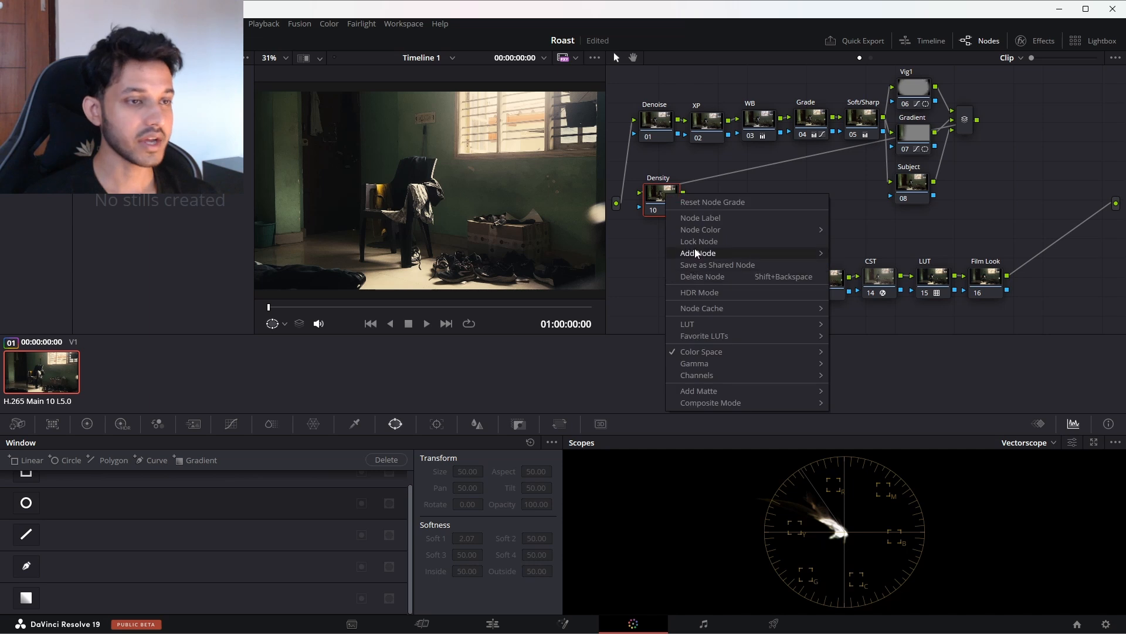
mouse_move(695, 365)
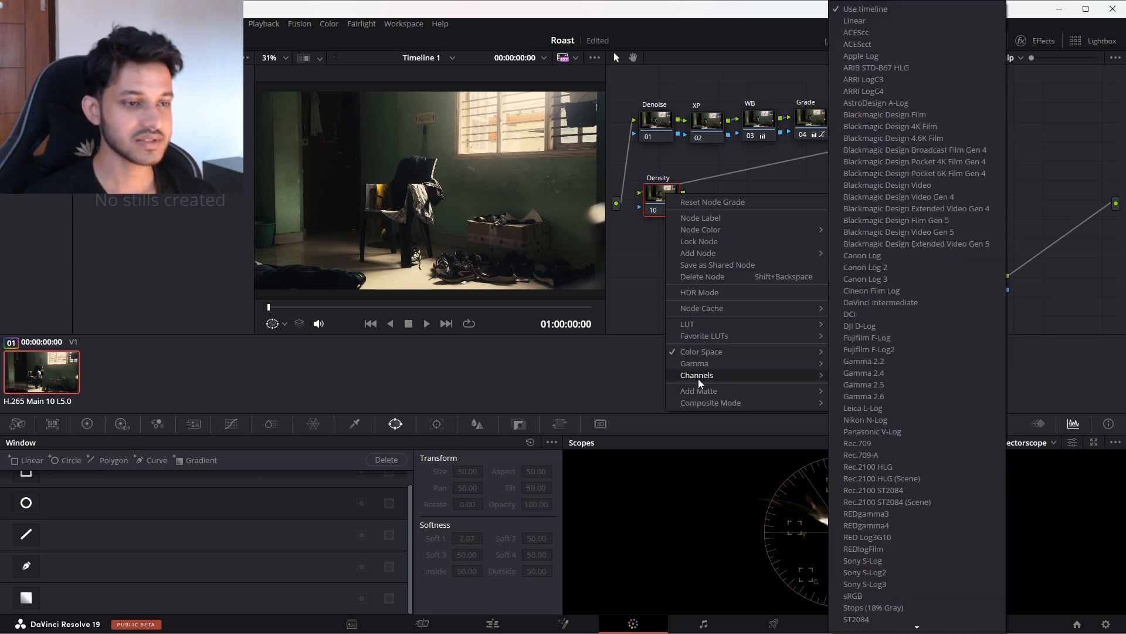
left_click(843, 376)
right_click(662, 201)
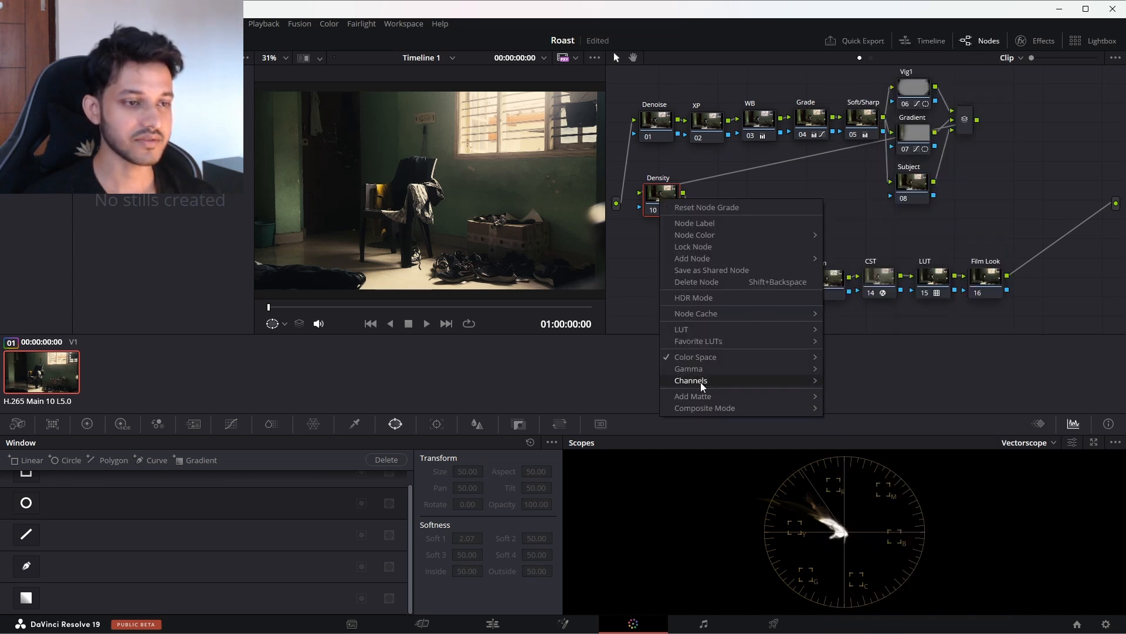
left_click(822, 395)
left_click_drag(669, 196, 673, 199)
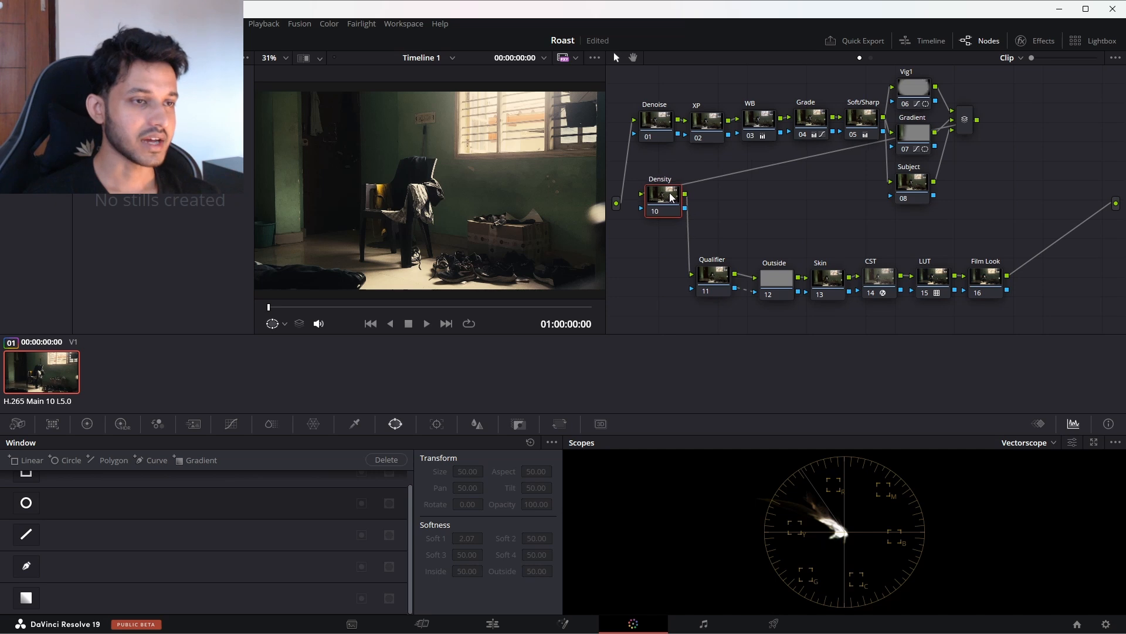
right_click(671, 195)
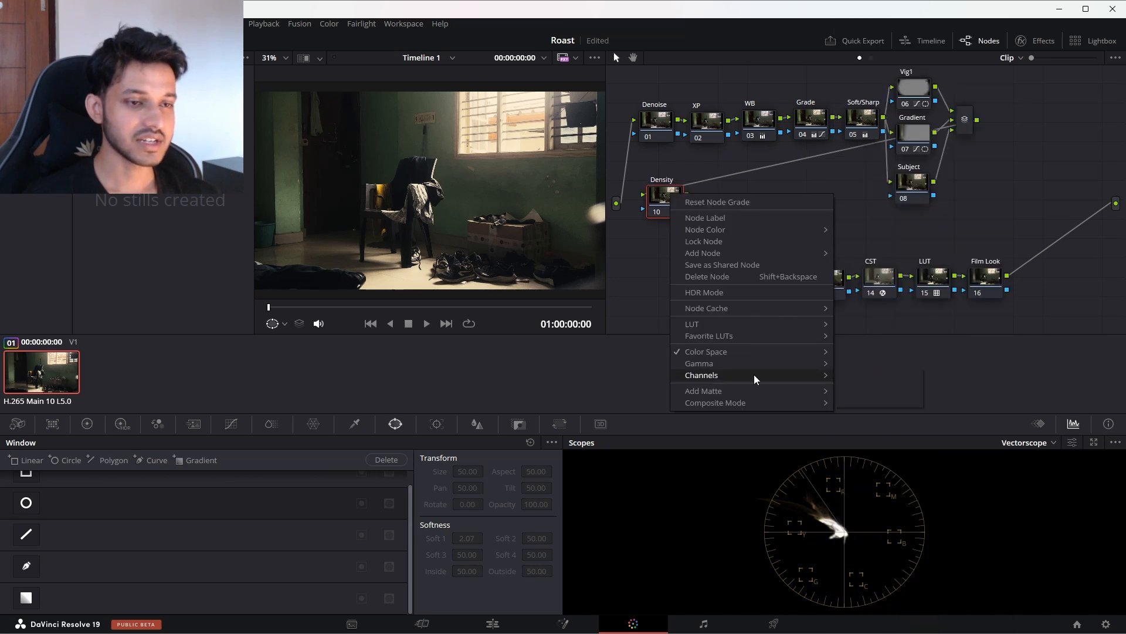
mouse_move(755, 375)
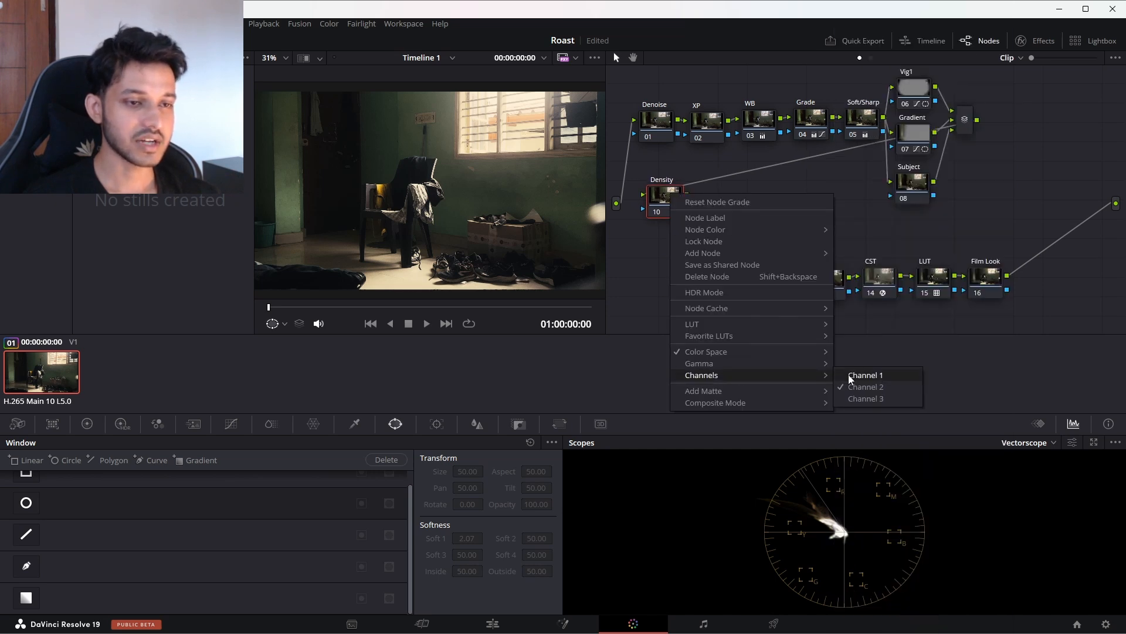
left_click(656, 197)
Step: Try a Gain of 1.09 on the Density node, reset it, and raise Gamma to 0.07 instead
left_click(87, 424)
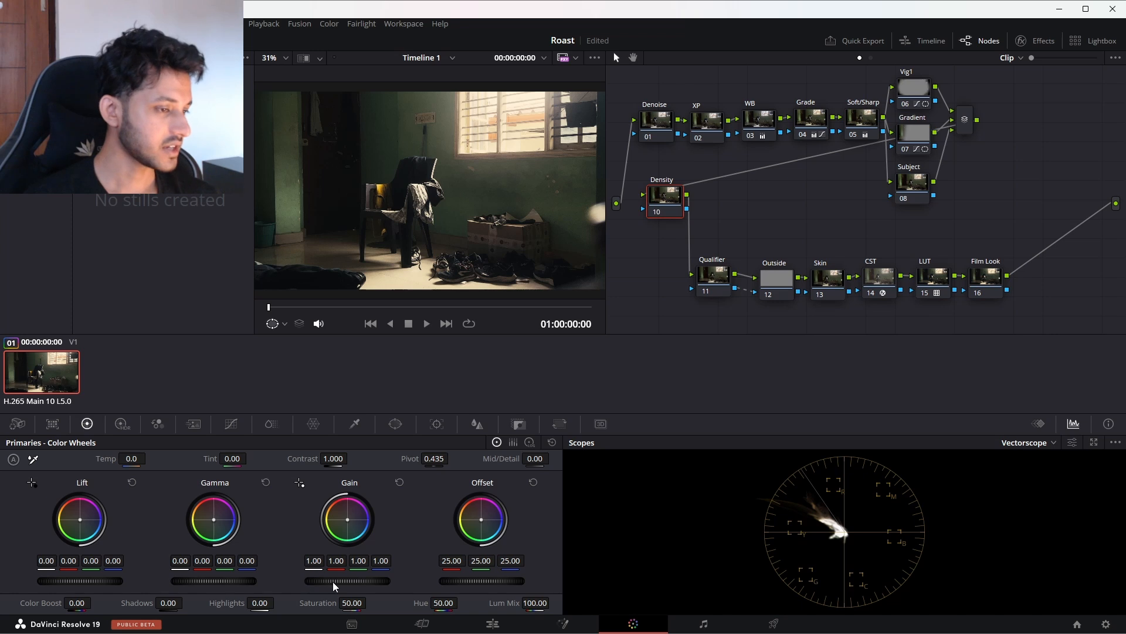
left_click_drag(343, 581, 355, 581)
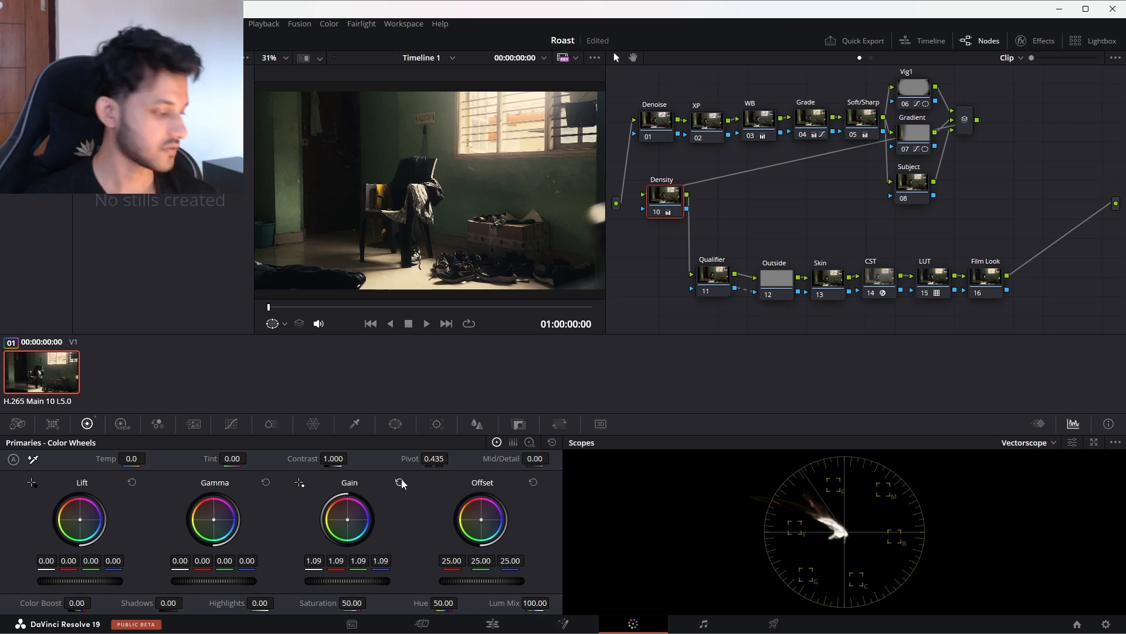
left_click(400, 482)
left_click_drag(192, 581, 204, 581)
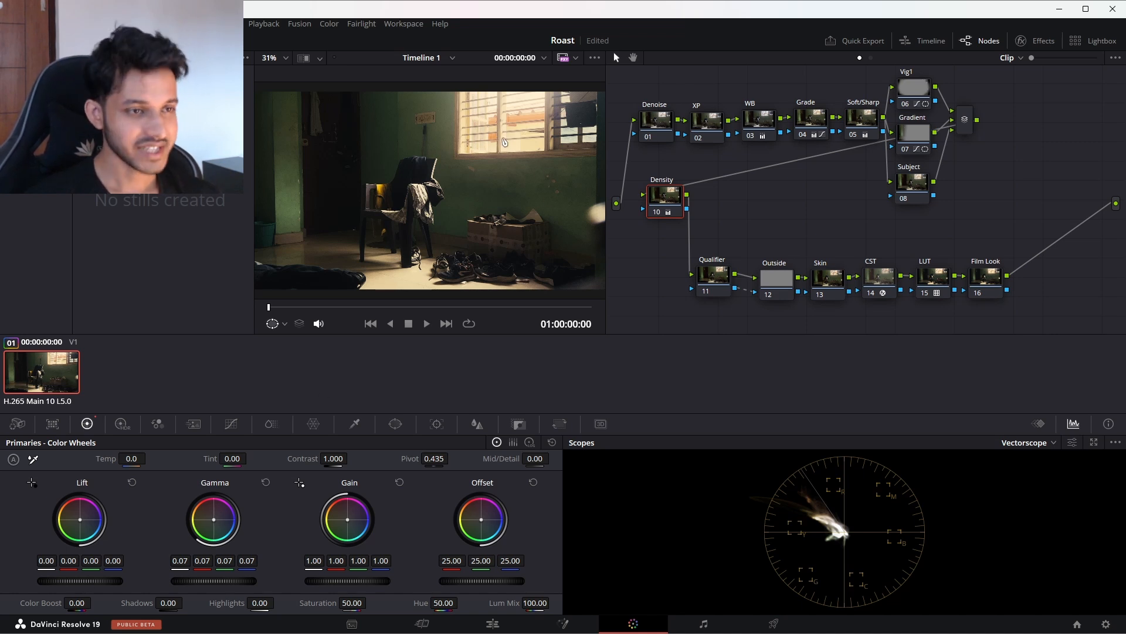
left_click_drag(714, 282, 660, 280)
left_click_drag(766, 283, 705, 279)
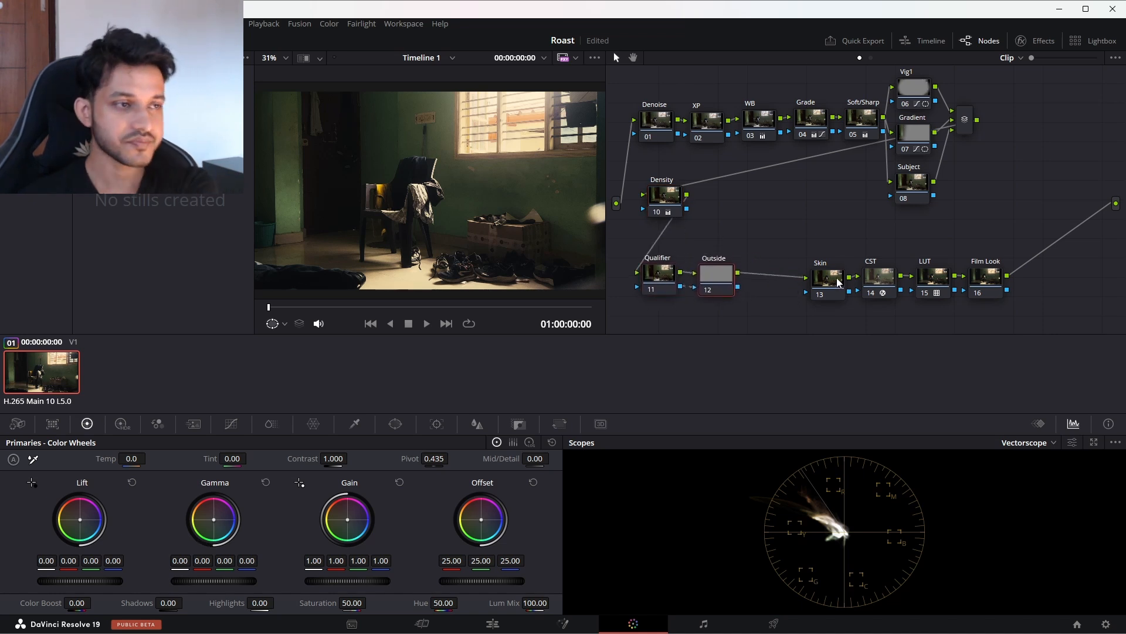
left_click_drag(838, 282, 785, 275)
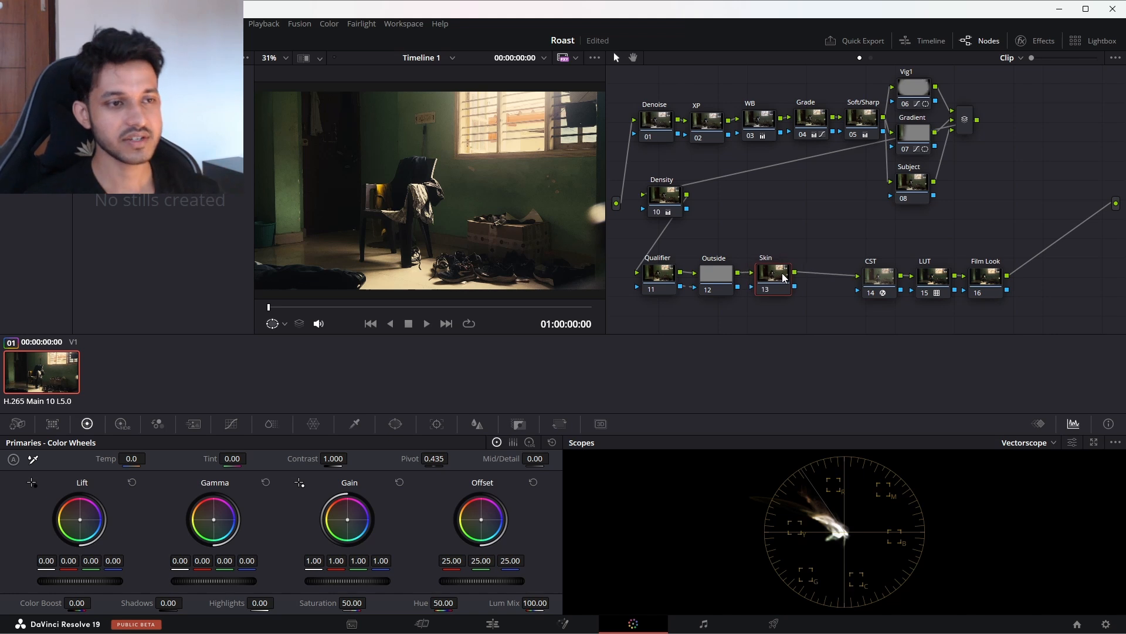
Step: Delete the Qualifier, Outside and Skin nodes together
left_click_drag(807, 239, 651, 298)
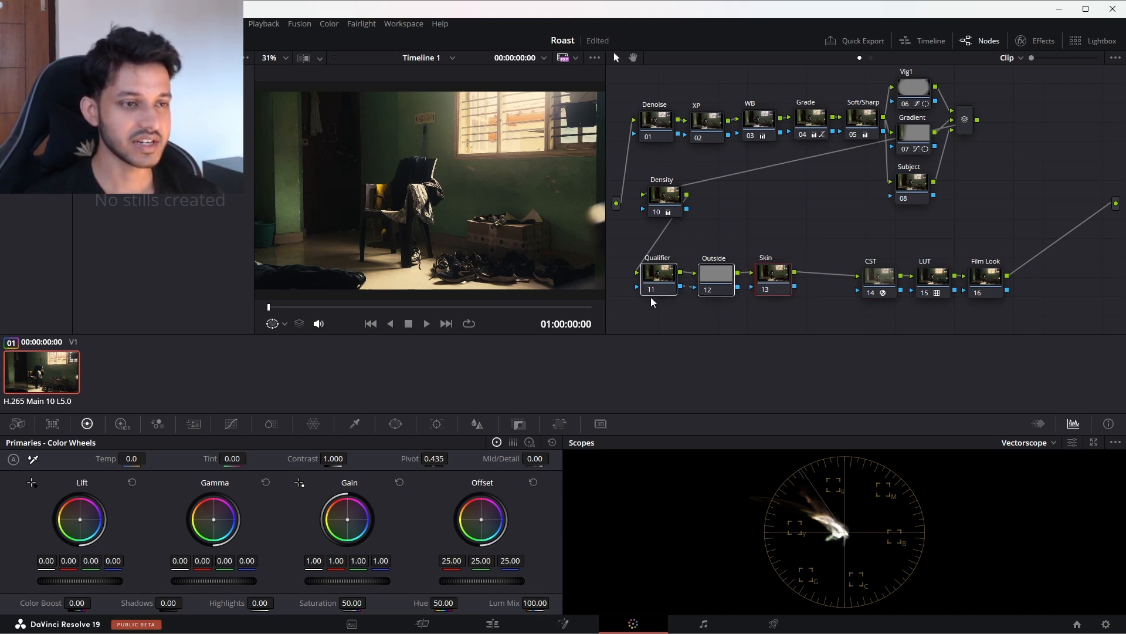
key("Delete")
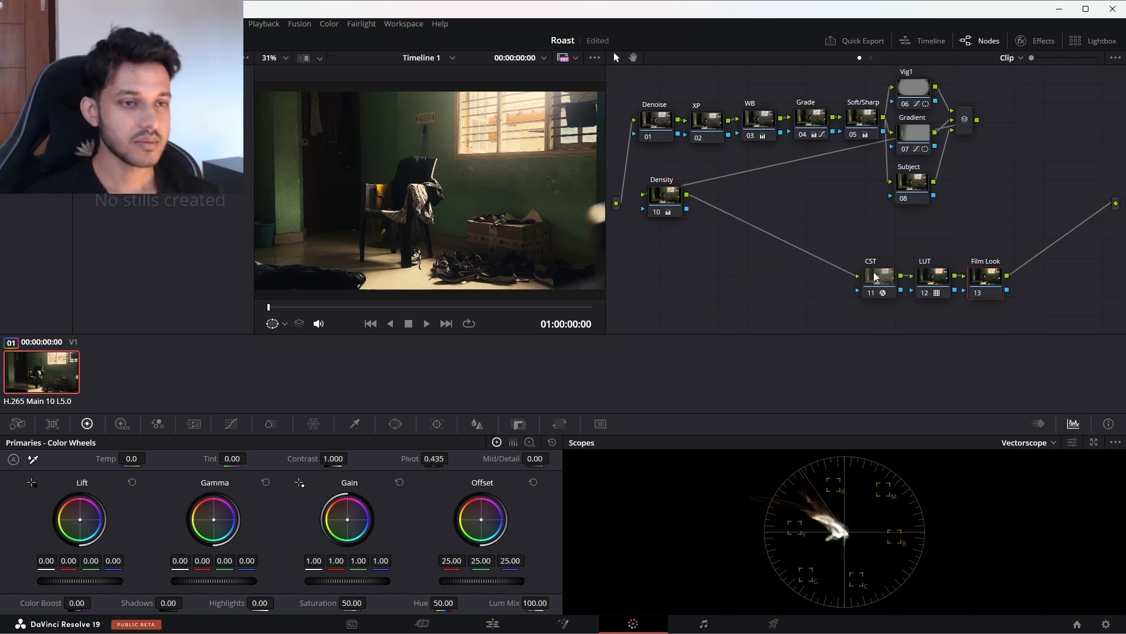
Step: Line up the CST, LUT and Film Look nodes in a row below Density, and add a serial node after Film Look
left_click_drag(878, 277, 707, 262)
left_click_drag(933, 276, 765, 263)
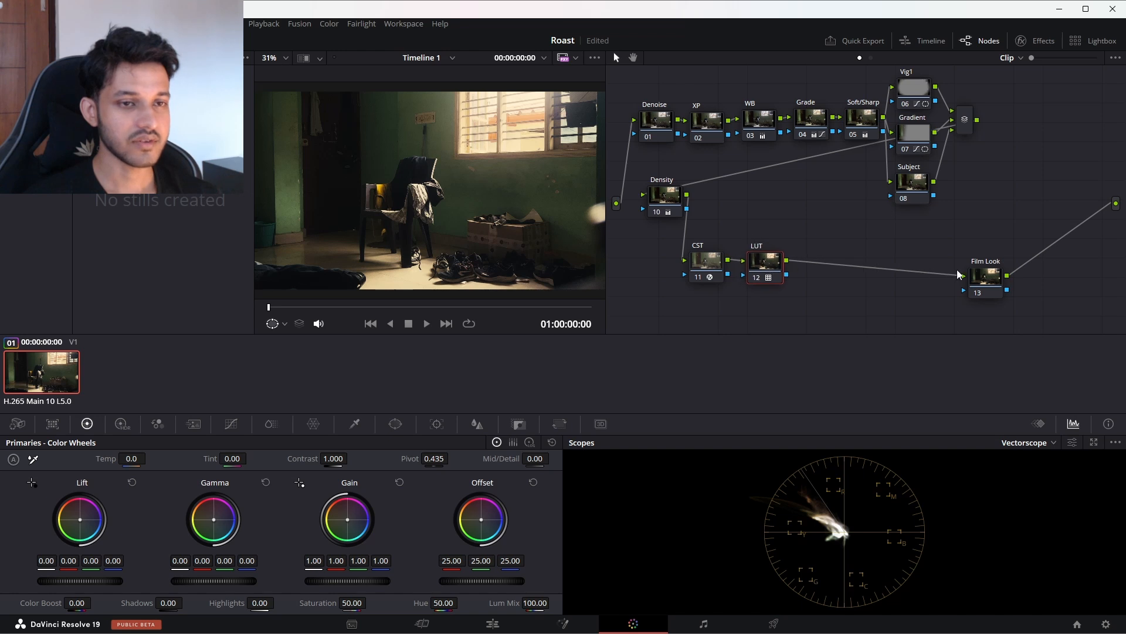
left_click_drag(984, 278, 827, 262)
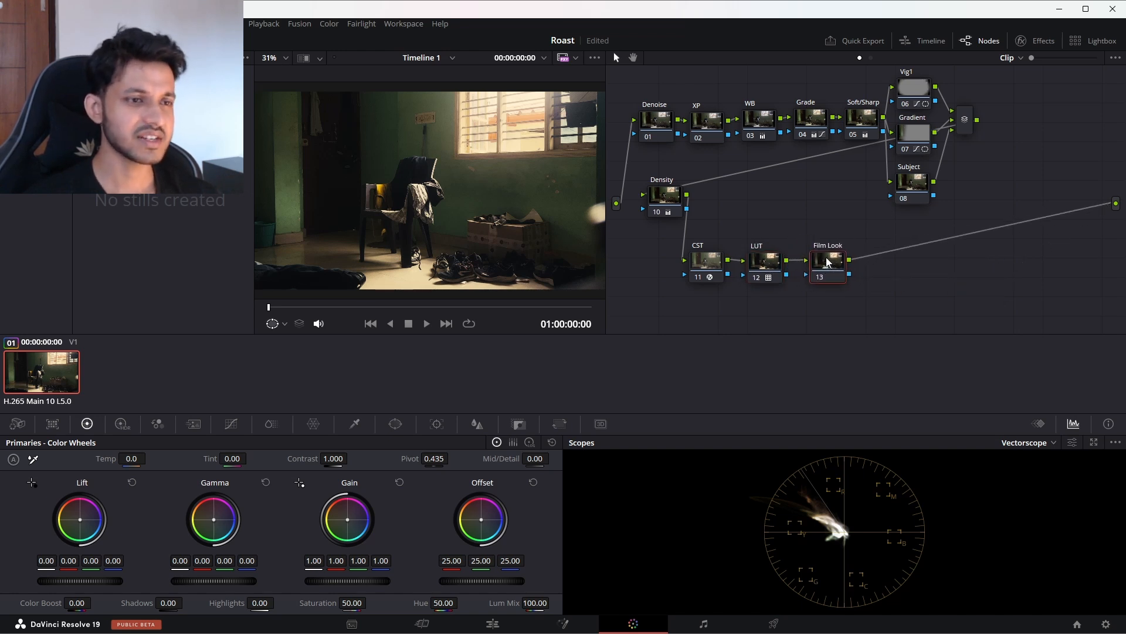
key("alt+s")
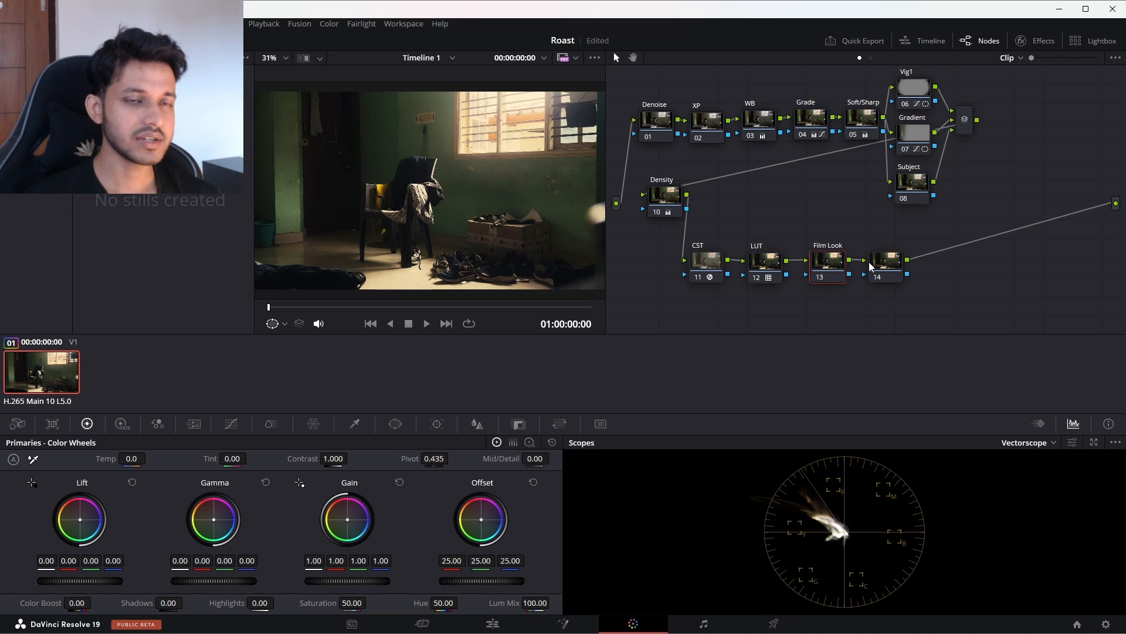
Step: Find the Glow effect, apply it to the Film Look node and set its Shine Threshold to 0.918
left_click(1037, 41)
left_click(1108, 80)
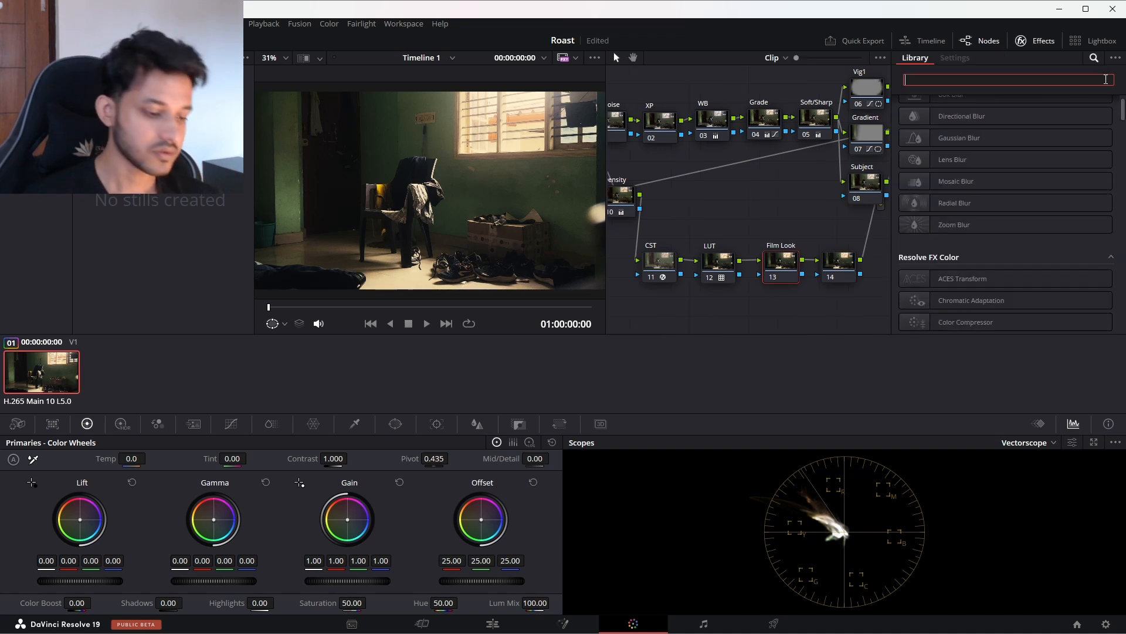
type("glow")
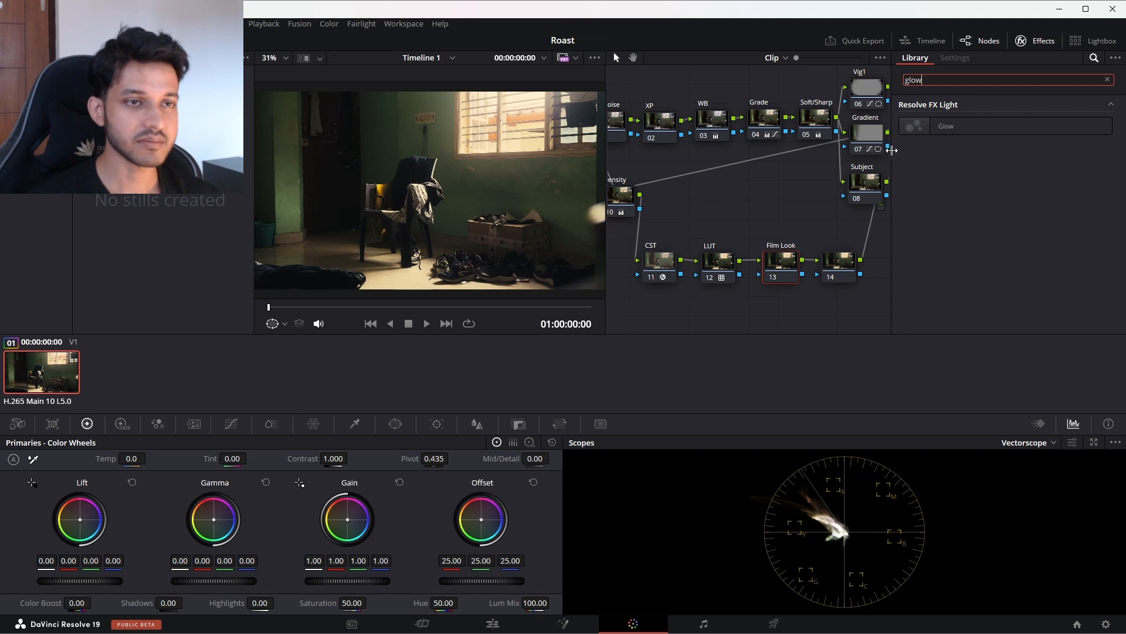
left_click_drag(946, 126, 784, 267)
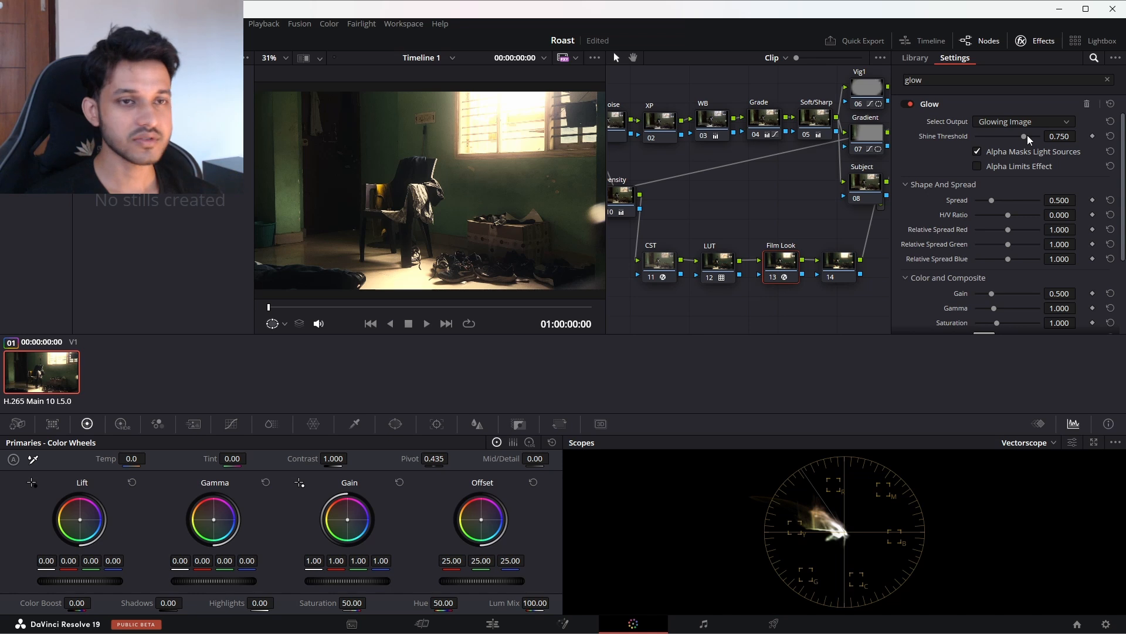
left_click_drag(1027, 137, 1034, 136)
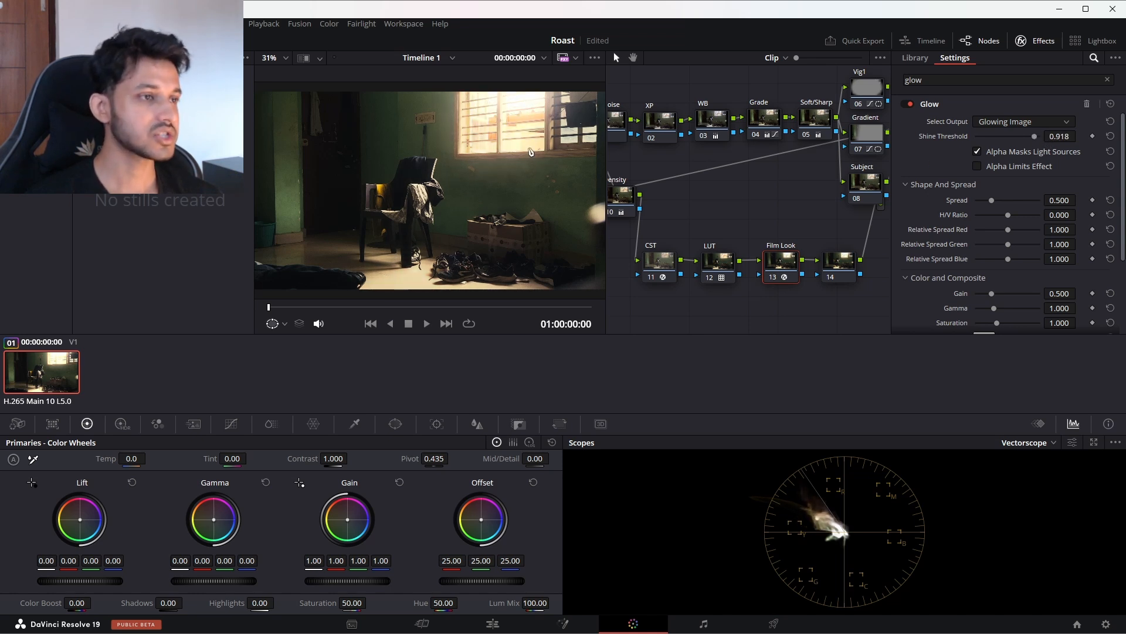
left_click(1050, 40)
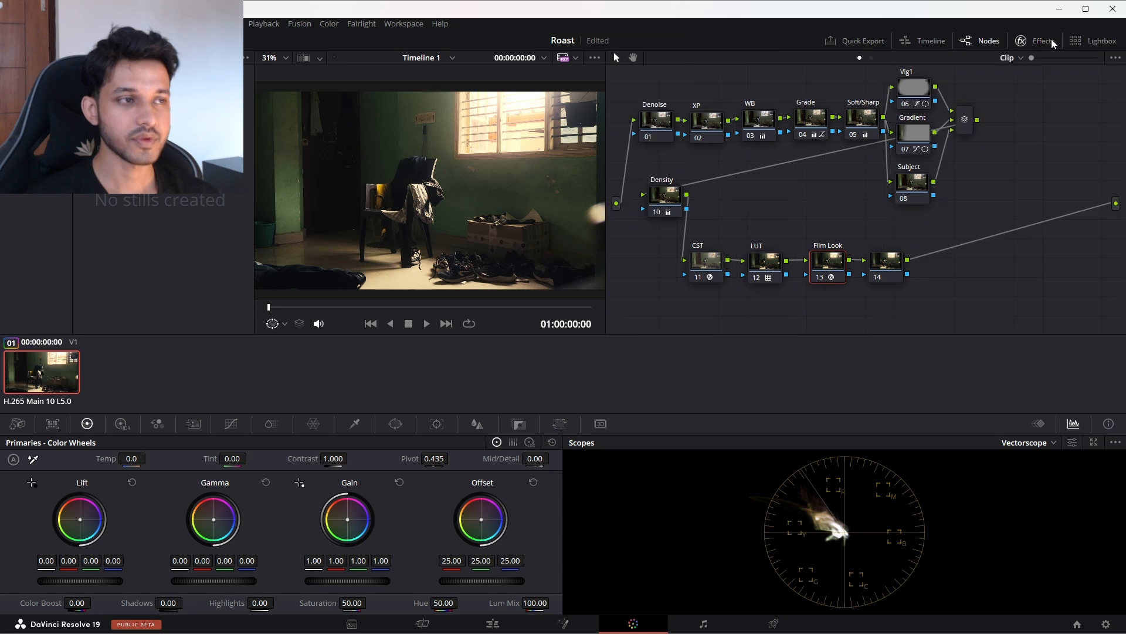
Step: Grab a still of the current graded frame into the gallery
right_click(426, 165)
left_click(439, 172)
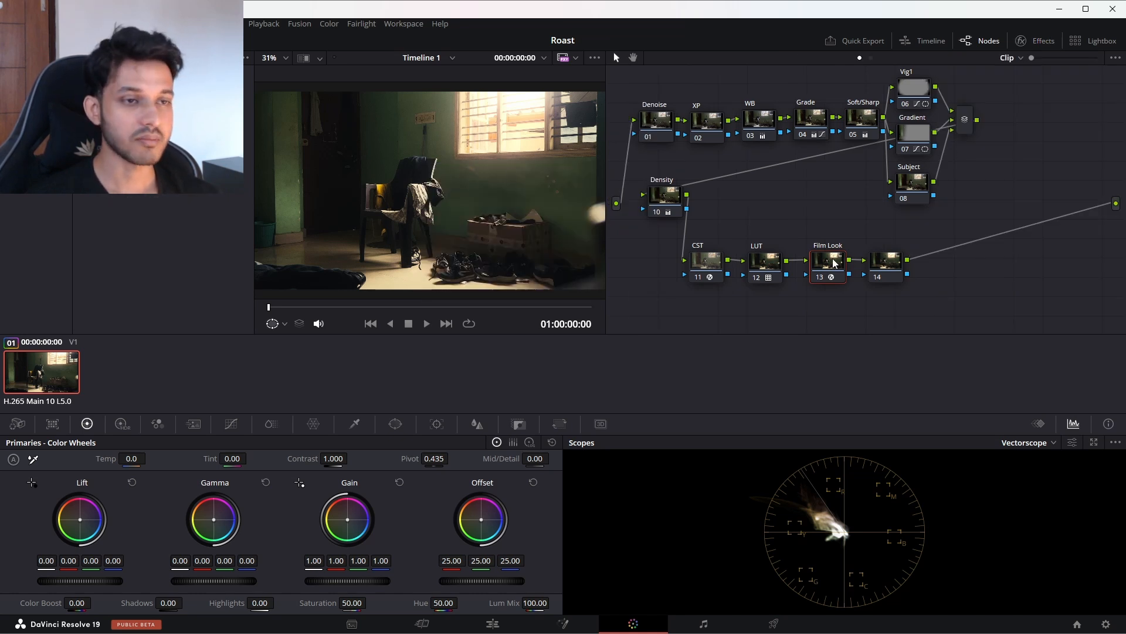
Step: Try a Shine Threshold of 0.394 on the Film Look node's Glow and set its Composite Type to Softlight
left_click(1038, 40)
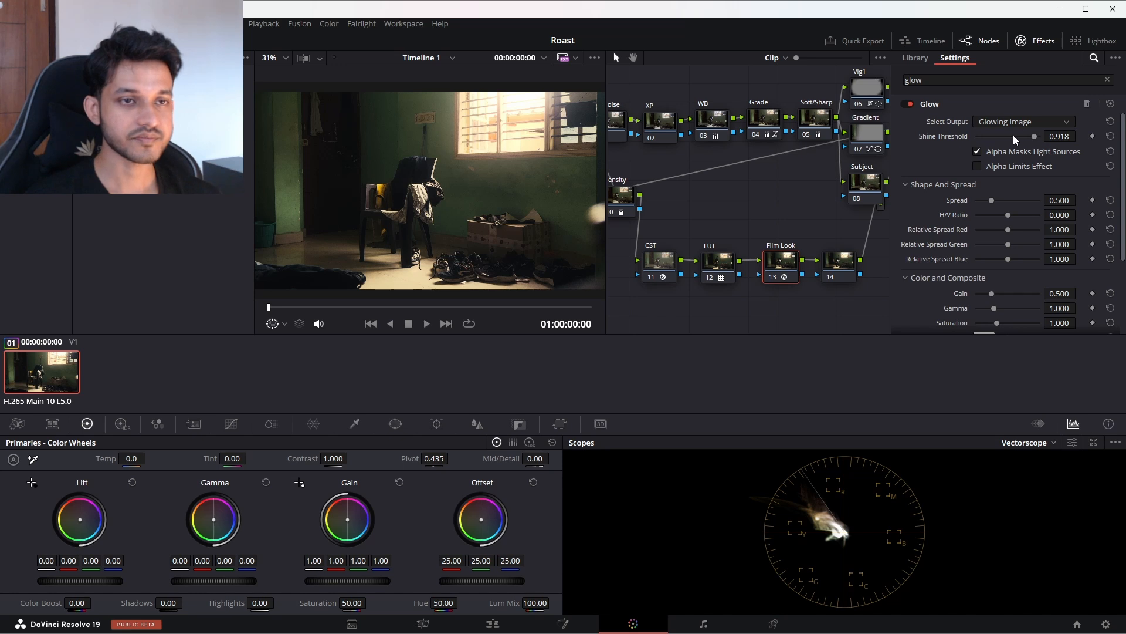
left_click_drag(1012, 135, 1001, 134)
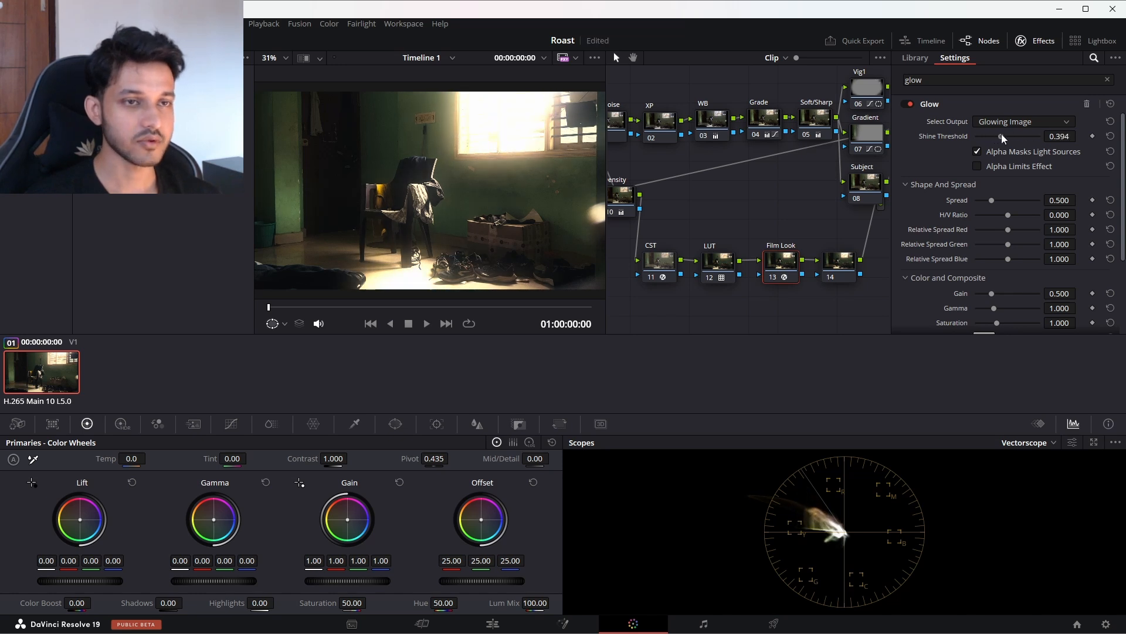
scroll(925, 184, "down", 2)
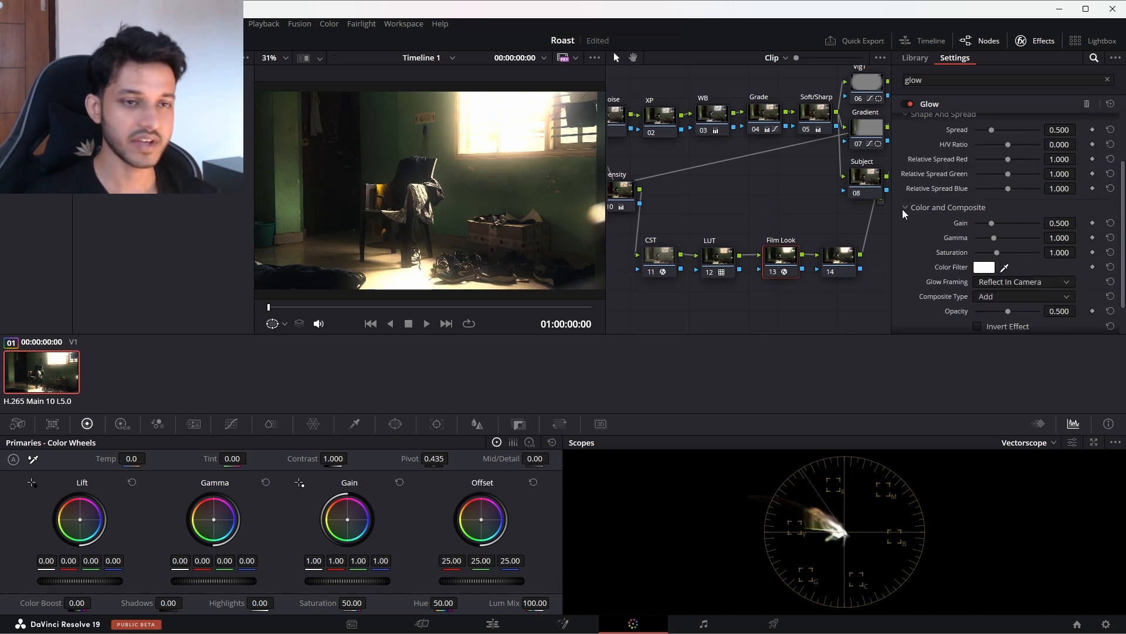
scroll(939, 214, "down", 1)
left_click(997, 259)
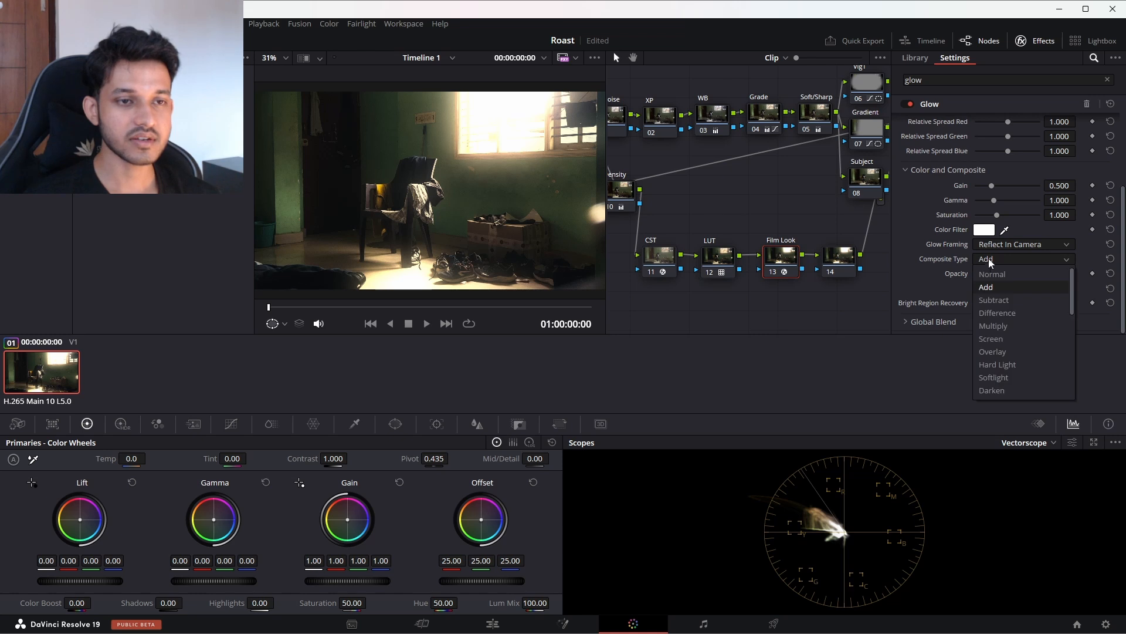
left_click(990, 378)
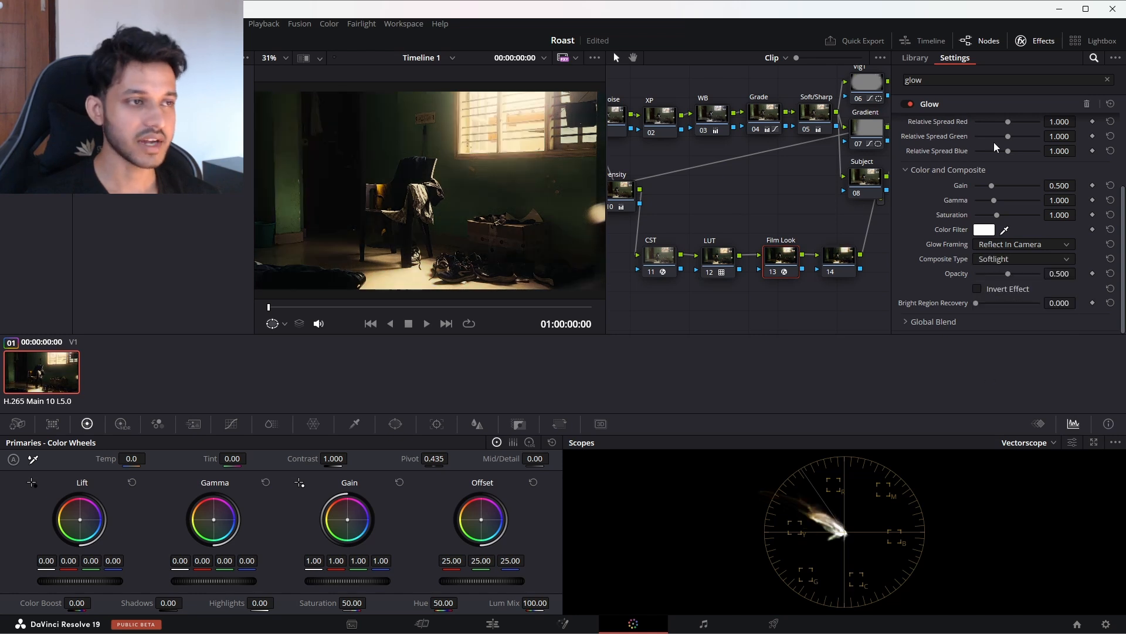
Step: Lower the Glow's Shine Threshold to 0.110
scroll(994, 142, "up", 3)
left_click_drag(1004, 135, 985, 139)
left_click(1037, 40)
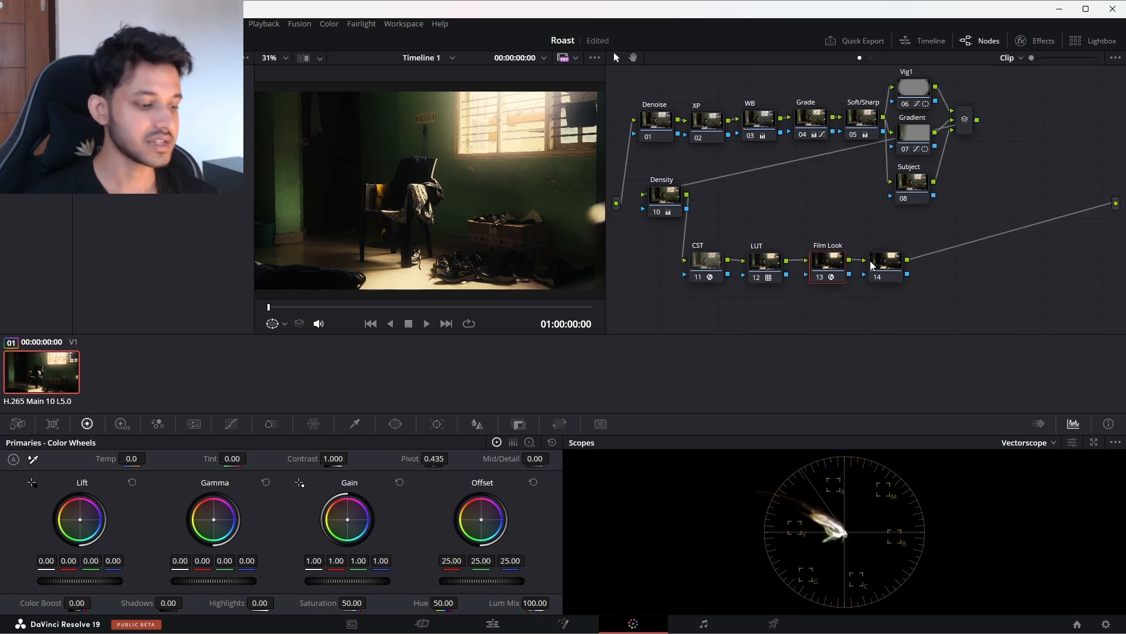
left_click(1036, 41)
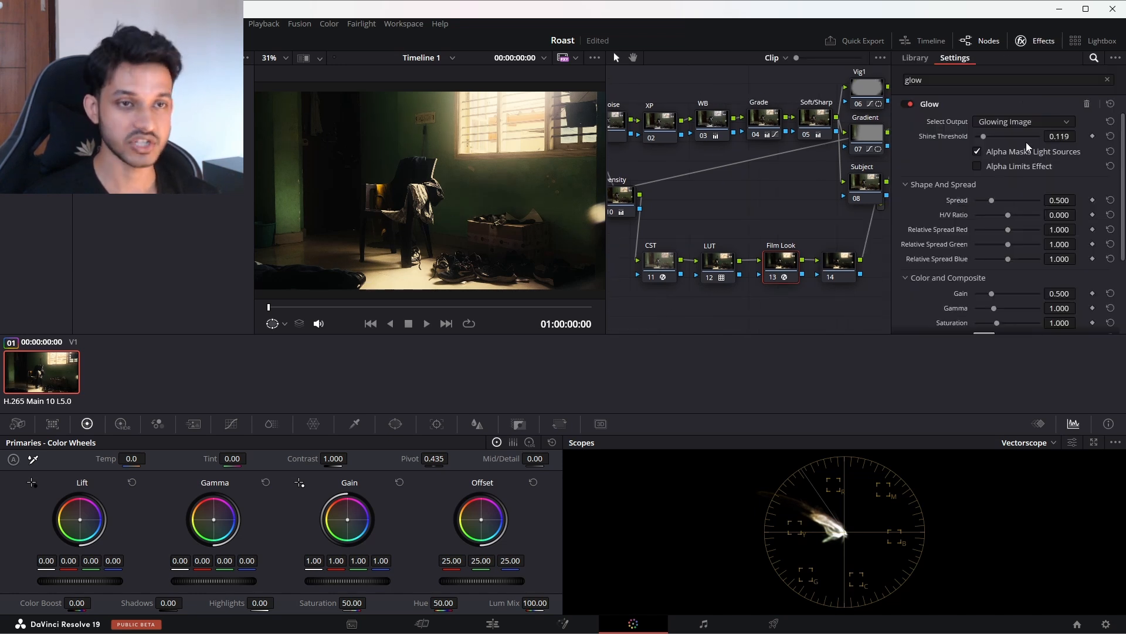
left_click_drag(985, 139, 985, 139)
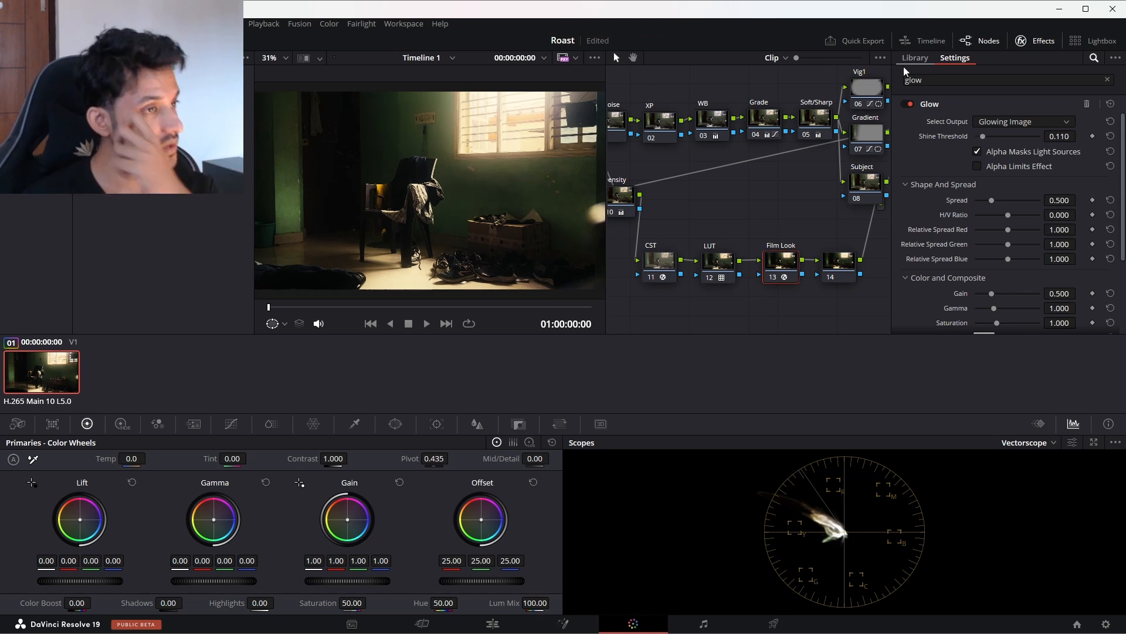
left_click(1039, 40)
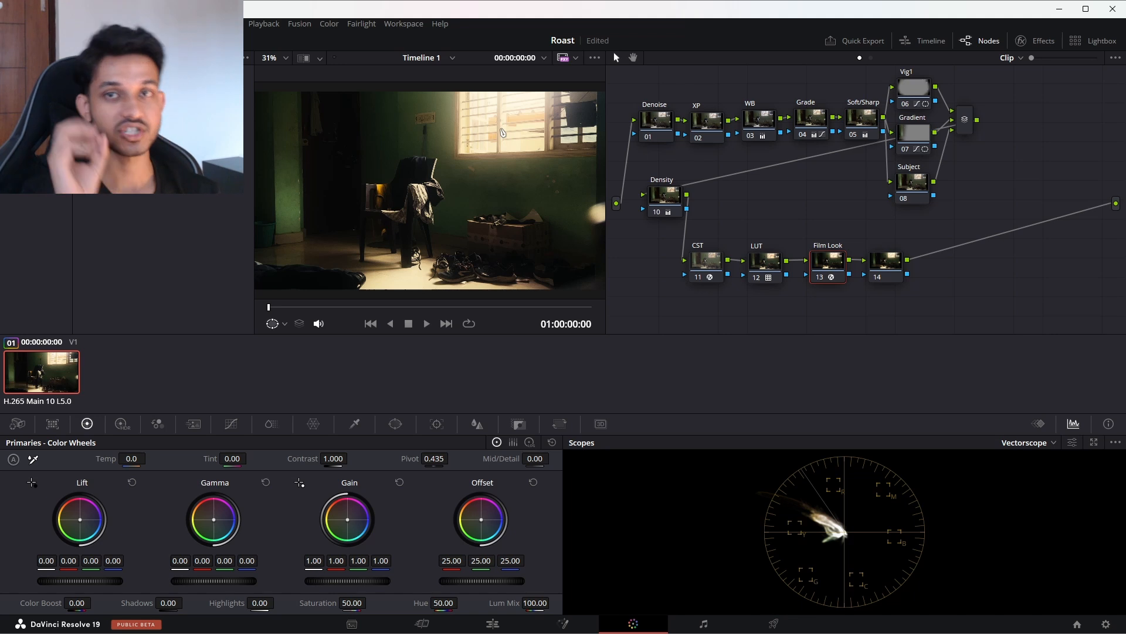
Step: Review the Glow's Composite Type setting, and compare the image with the Film Look node off and on
left_click(1036, 41)
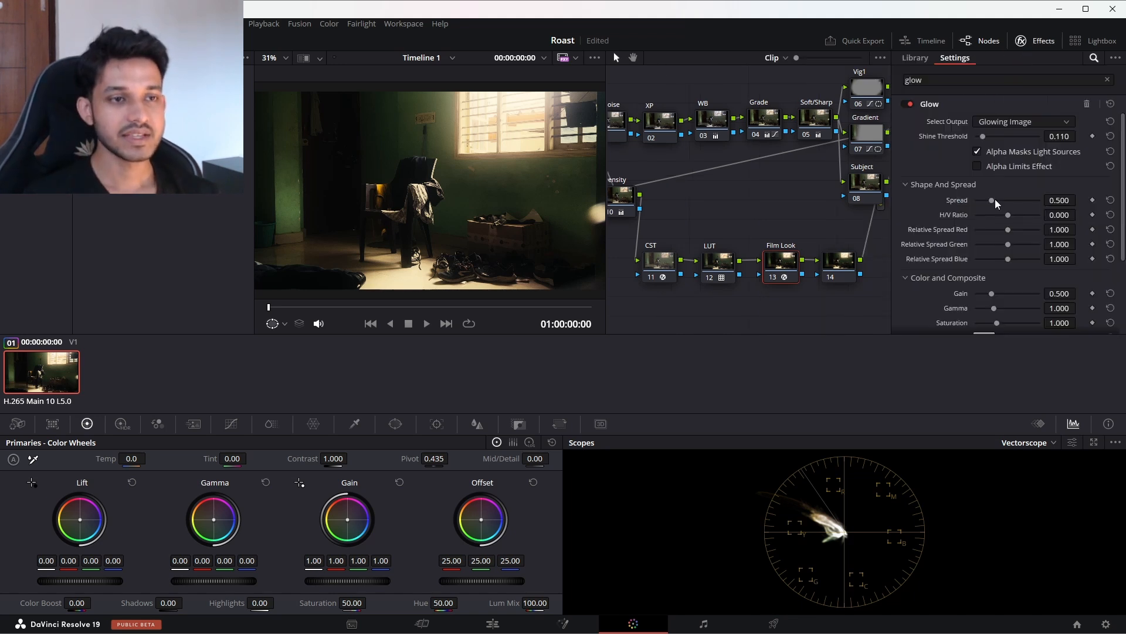
scroll(1035, 178, "down", 4)
left_click(1014, 258)
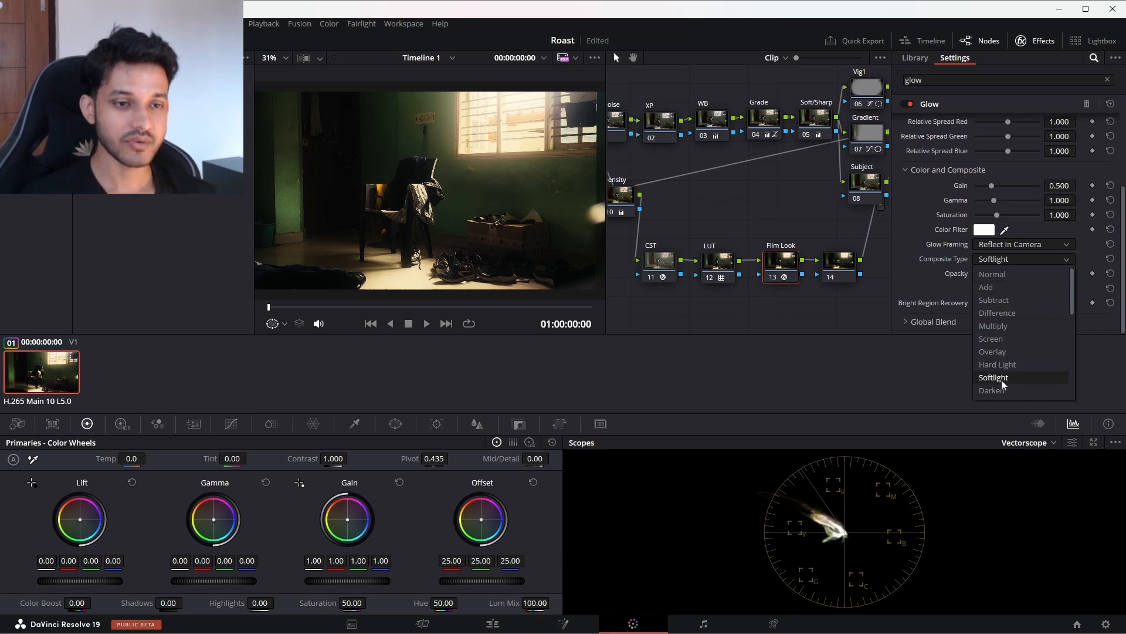
left_click(1044, 41)
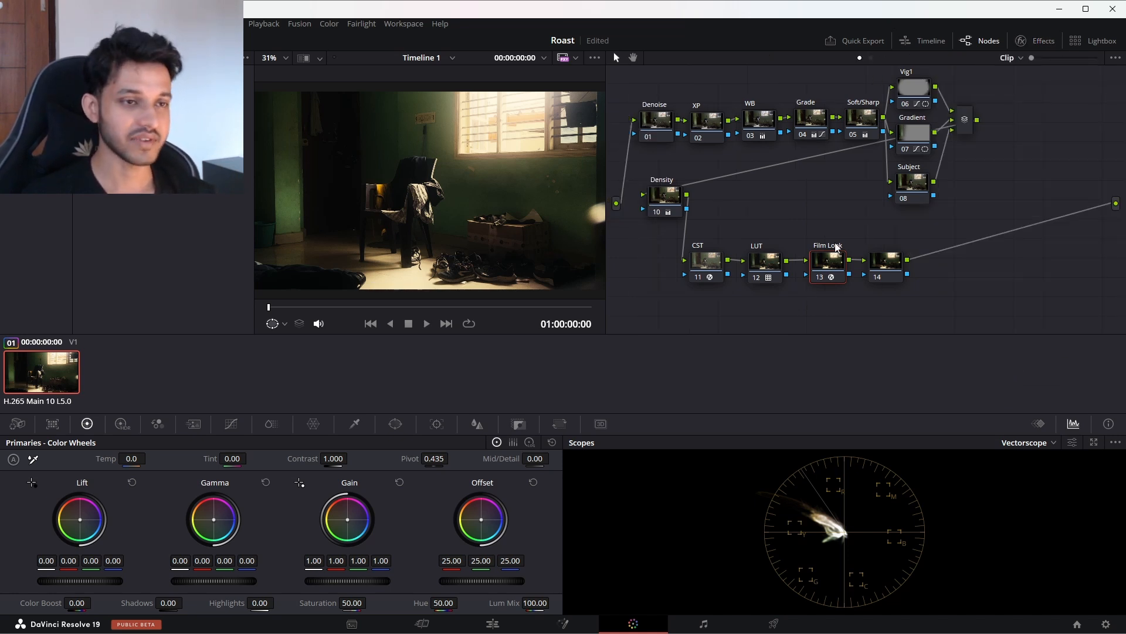
key("ctrl+d")
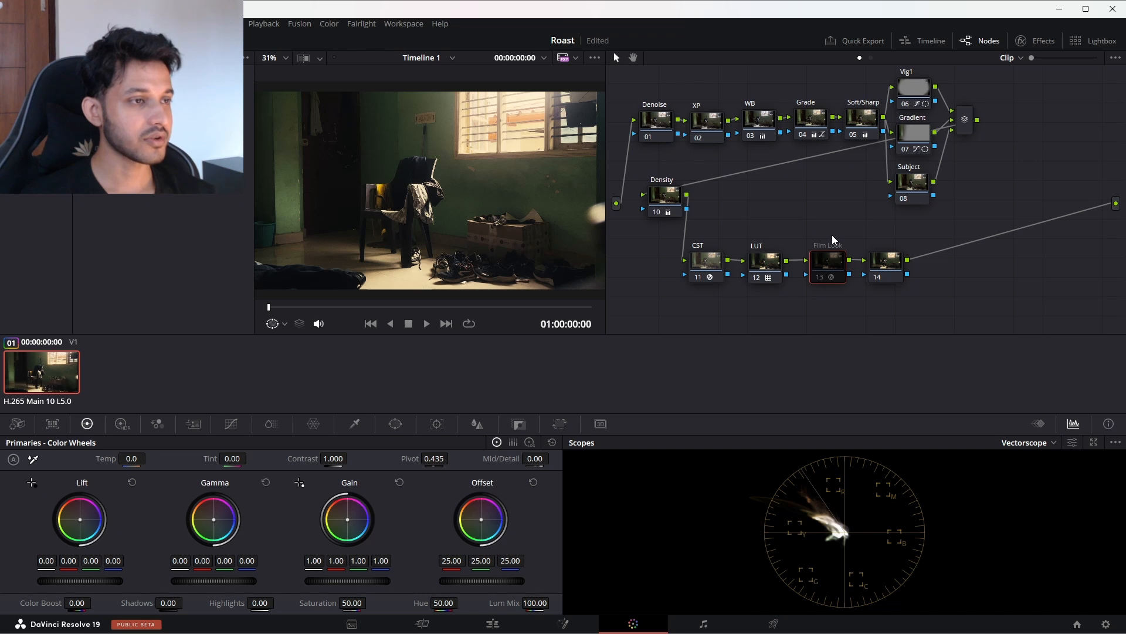
key("ctrl+d")
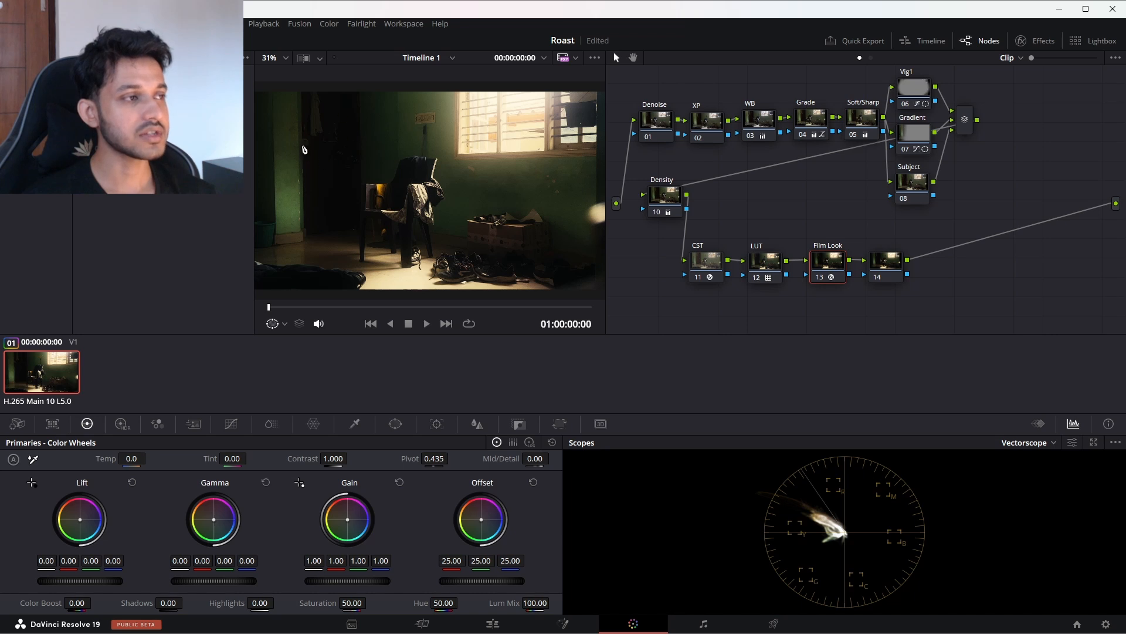
Step: Wipe the grabbed still across the viewer to compare it with the current grade, and turn the wipe off
right_click(410, 200)
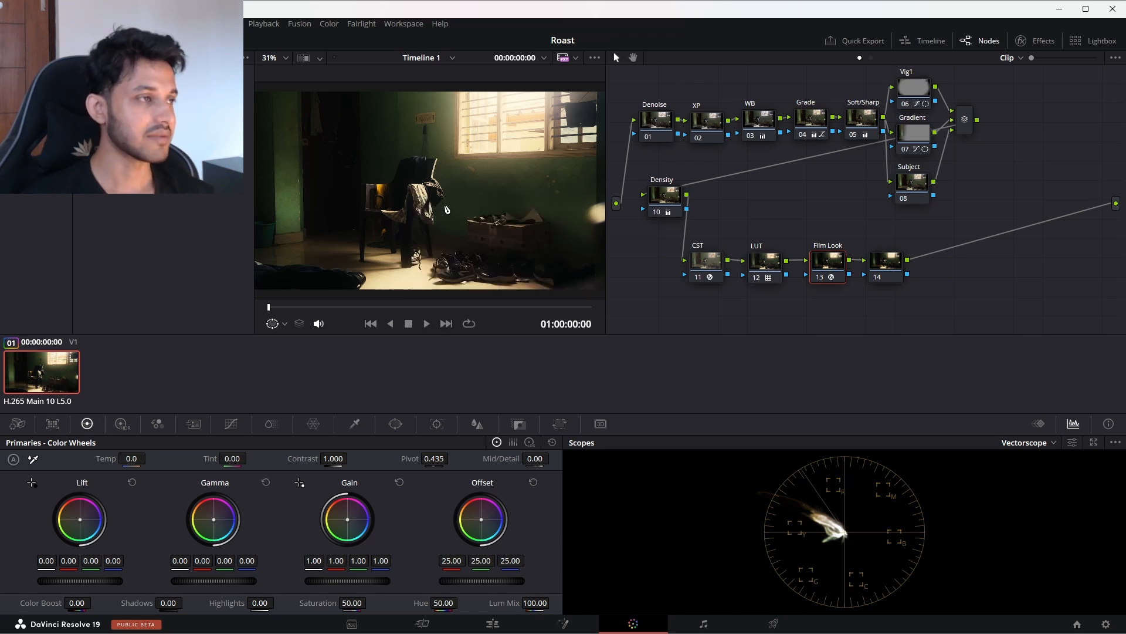
left_click(446, 210)
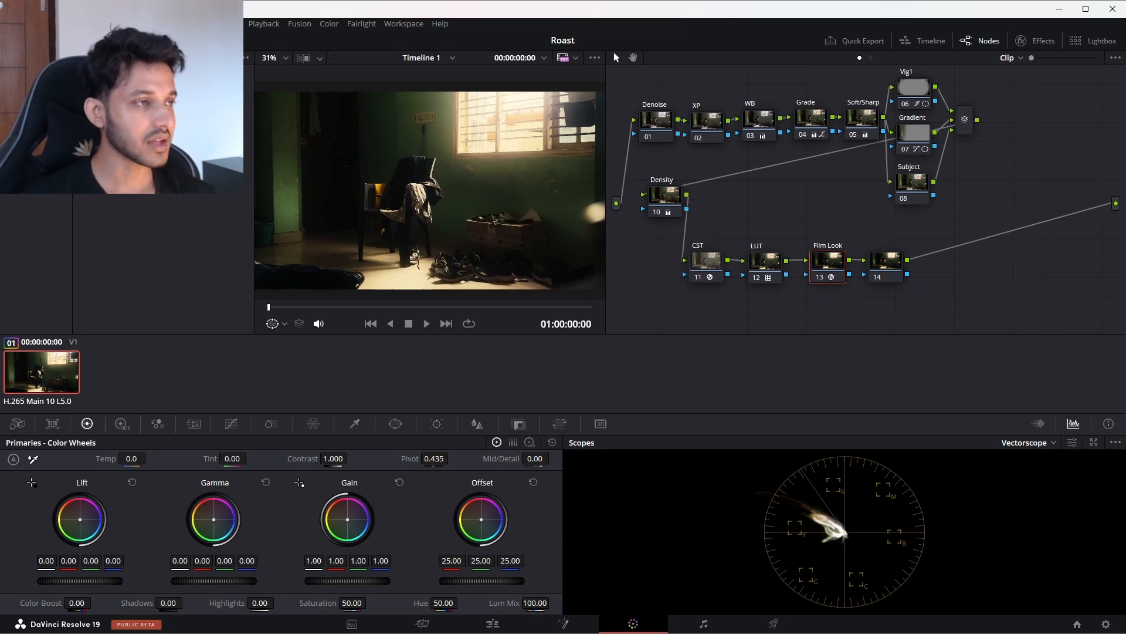
right_click(121, 88)
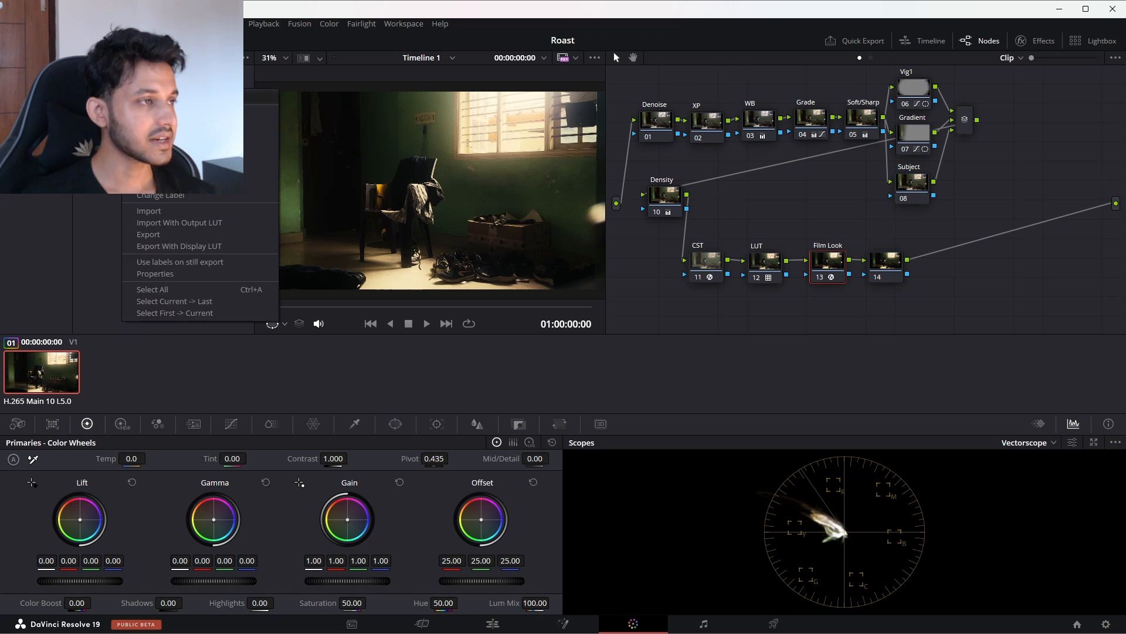
left_click(118, 91)
left_click(302, 60)
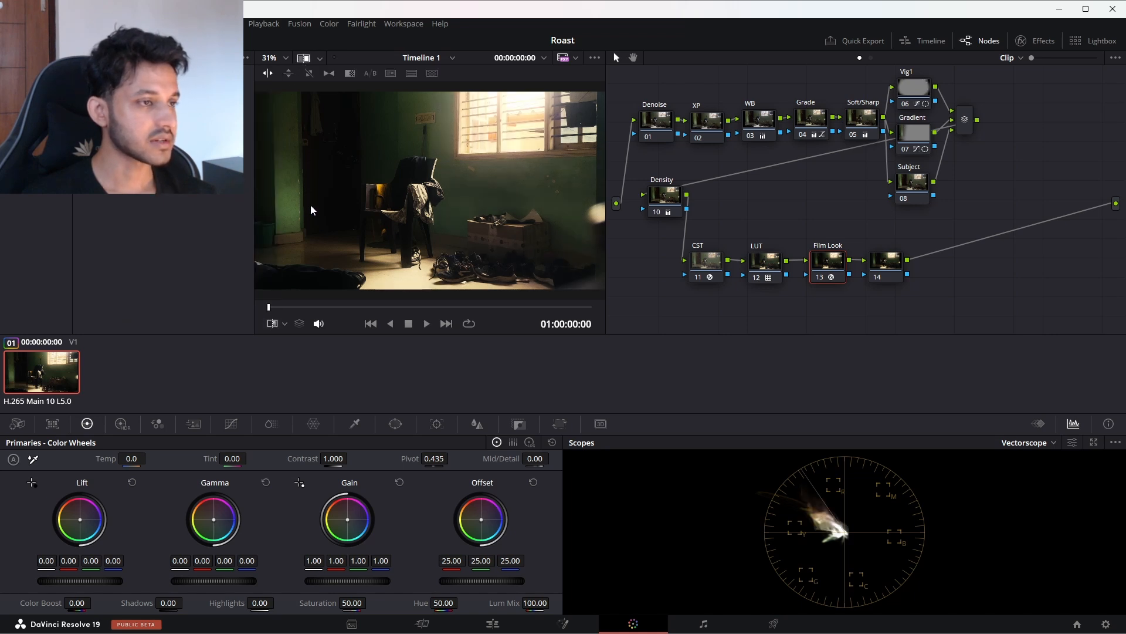
left_click_drag(432, 182, 259, 173)
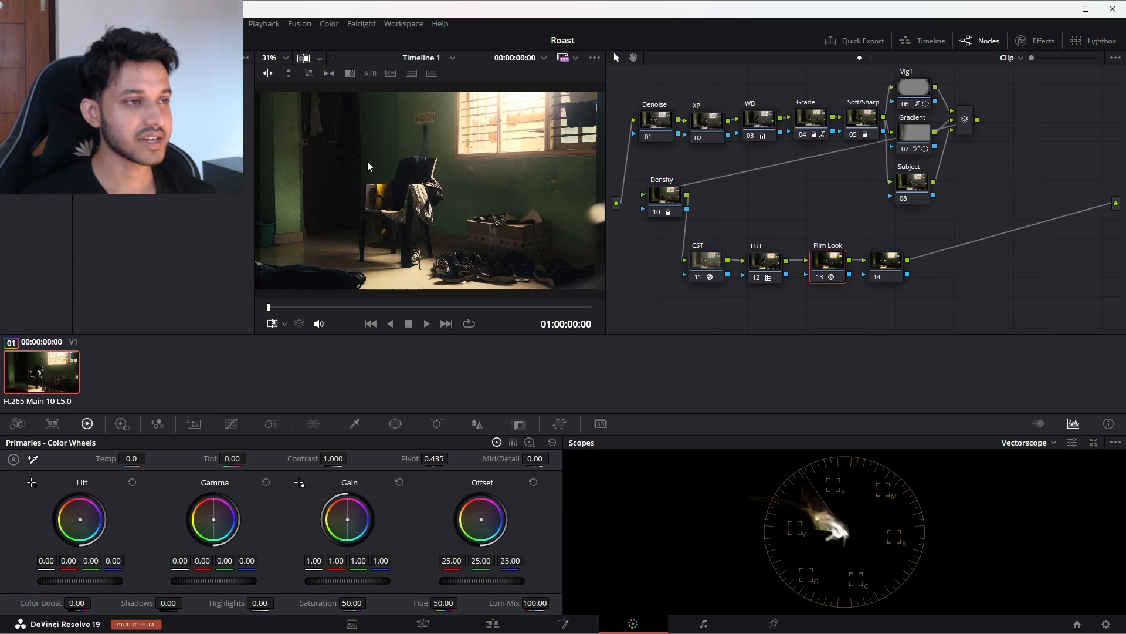
left_click_drag(258, 170, 602, 175)
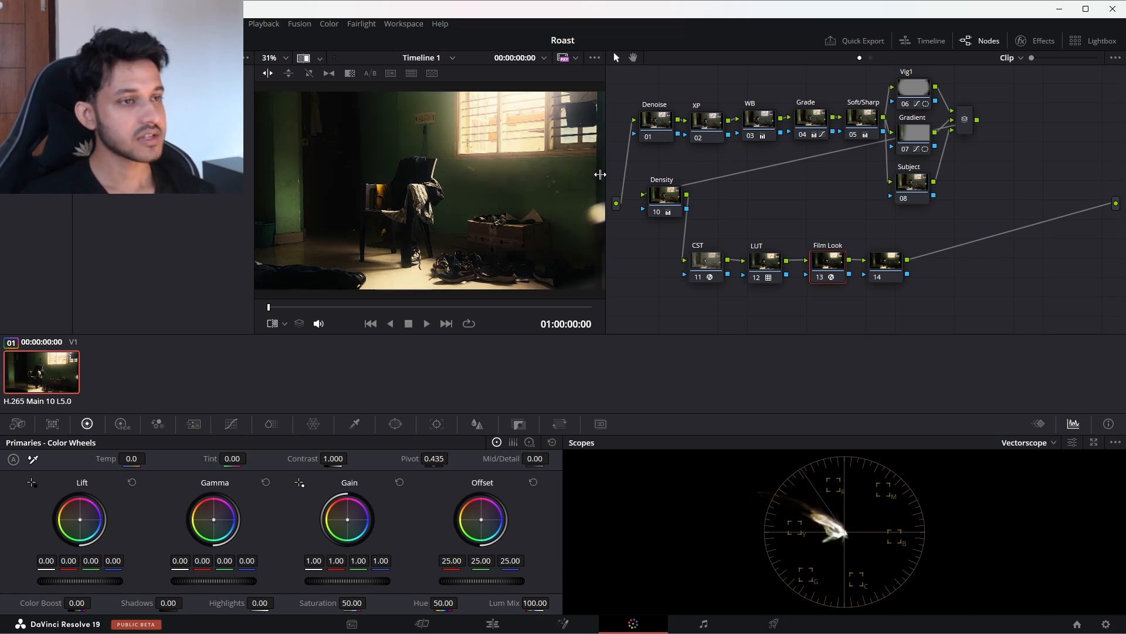
left_click_drag(480, 177, 435, 174)
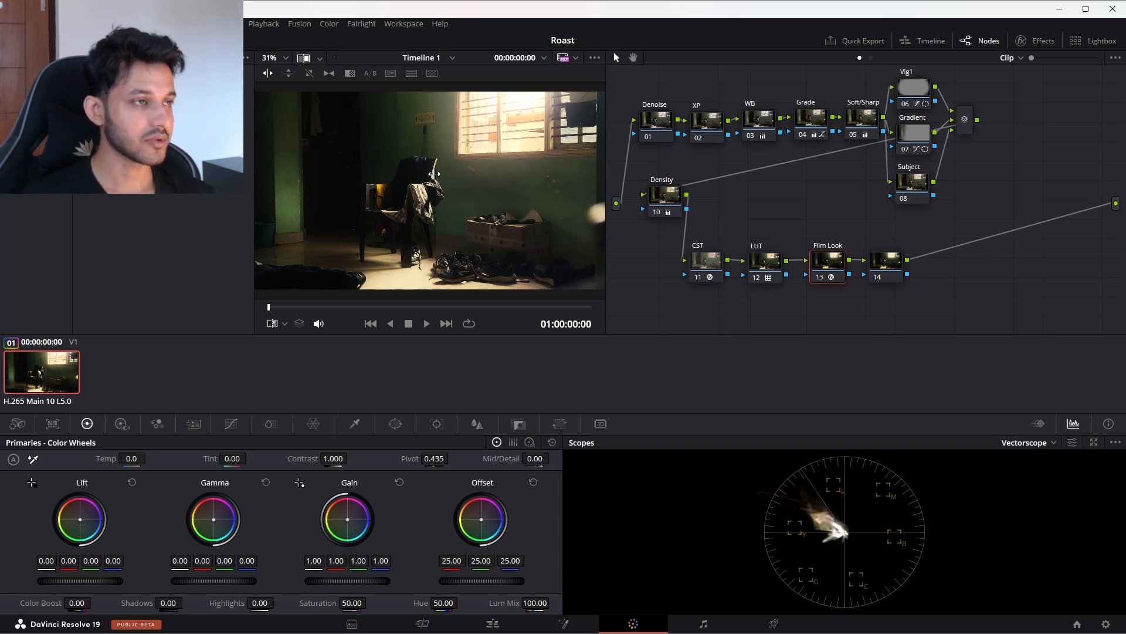
left_click(303, 57)
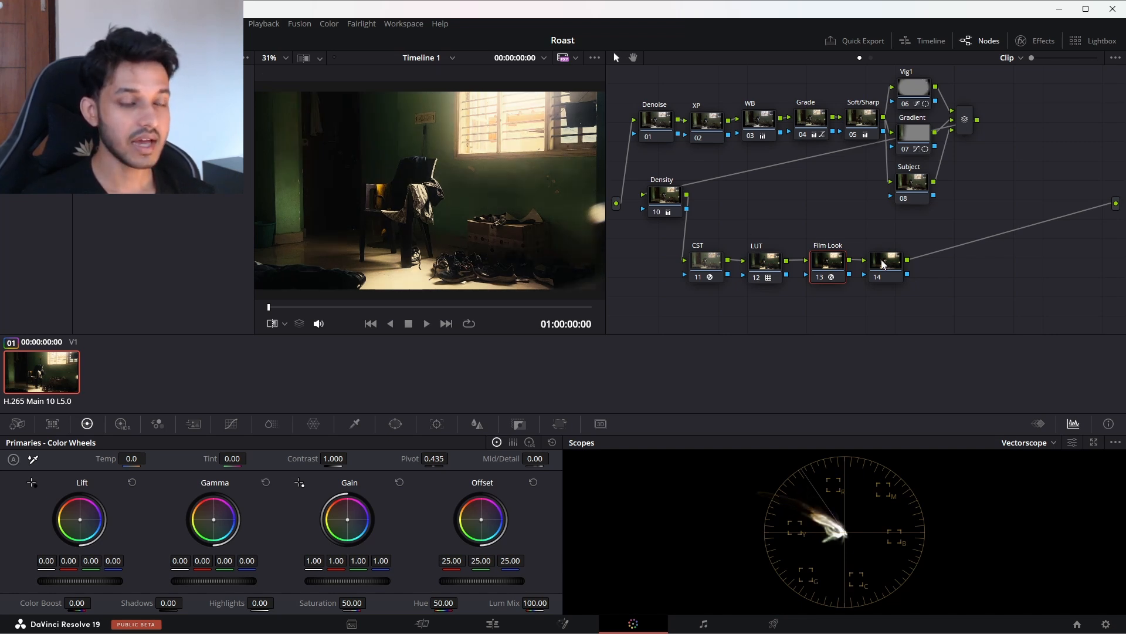
Step: Find the Radial Blur effect and apply it to node 14 after Film Look
left_click_drag(883, 264, 883, 258)
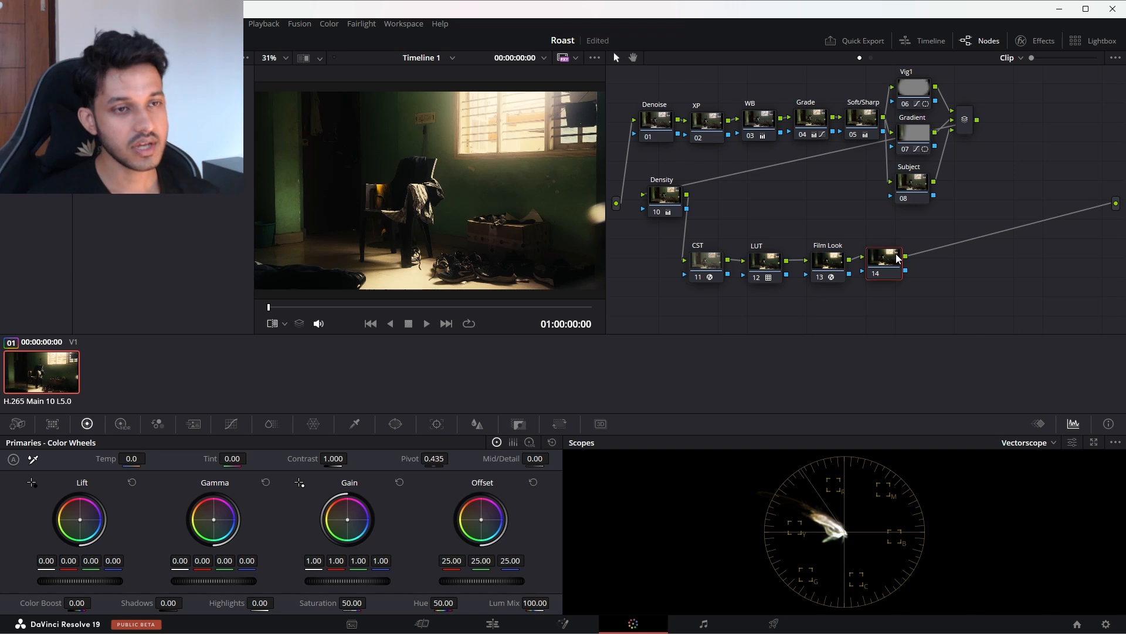
left_click_drag(897, 258, 898, 256)
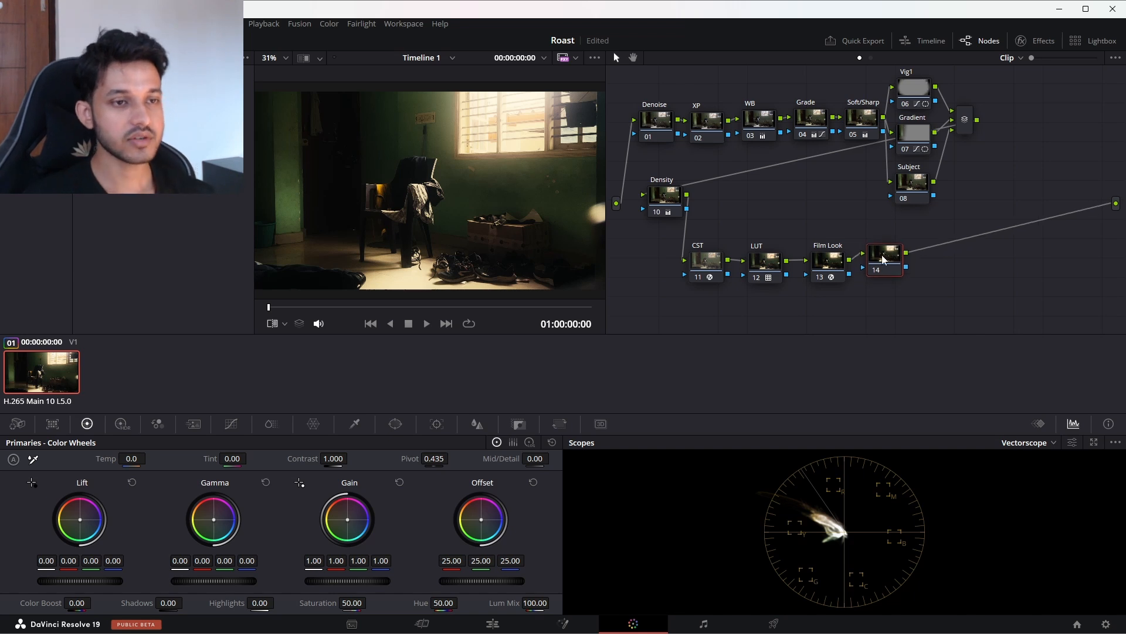
left_click(1045, 41)
left_click(1107, 79)
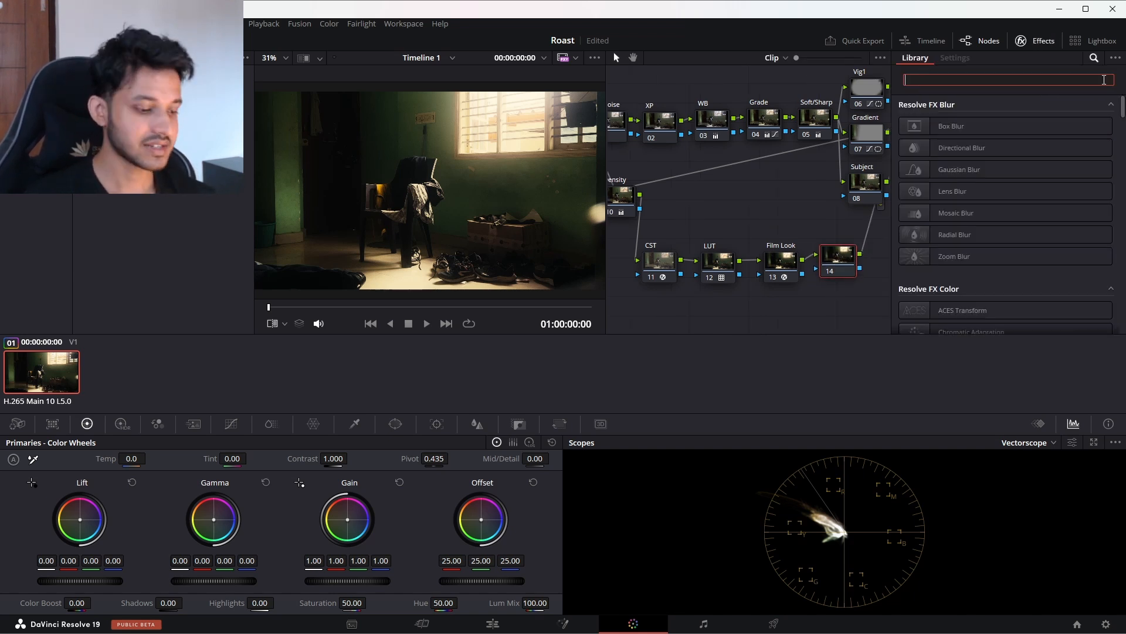
type("radia")
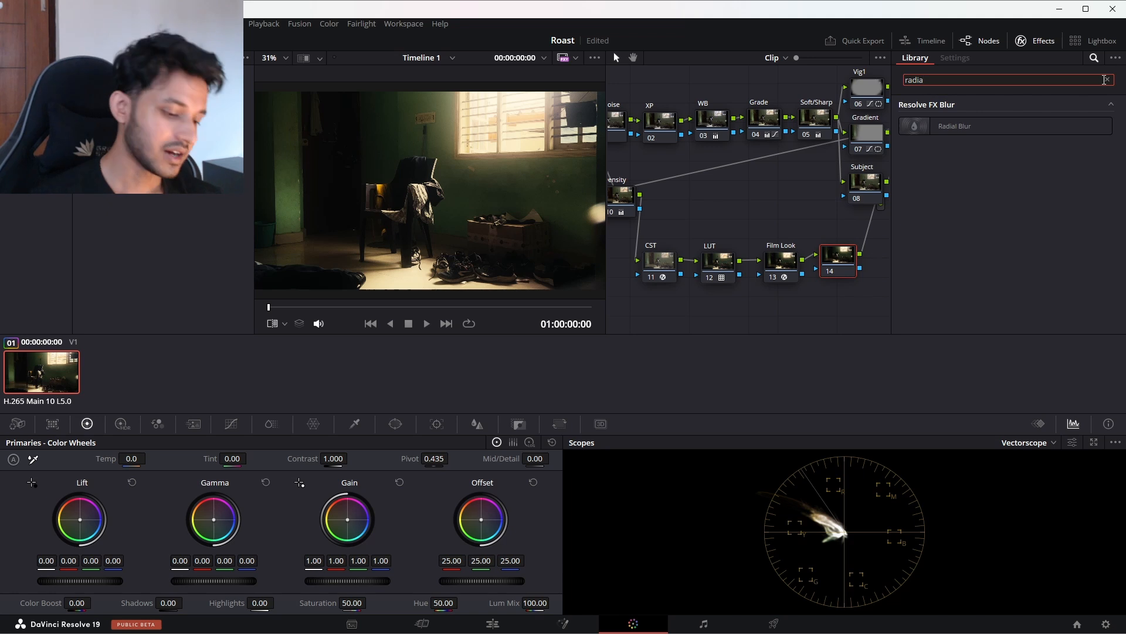
left_click_drag(966, 127, 845, 255)
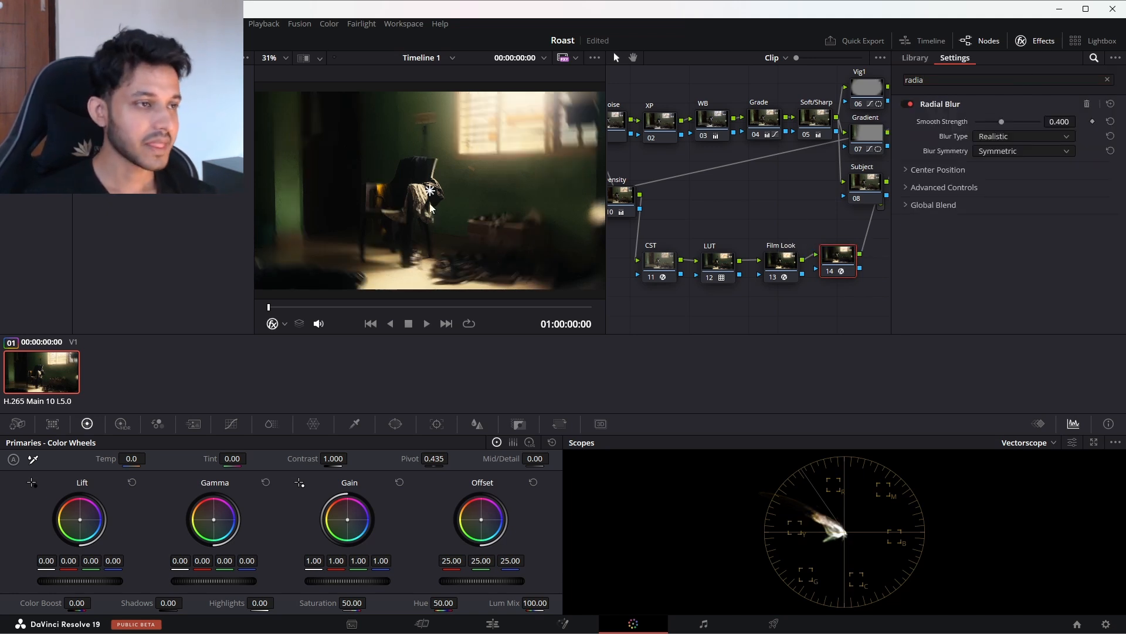
Step: Move the Radial Blur center onto the chair and set its Smooth Strength to 0.202
left_click_drag(431, 190, 400, 193)
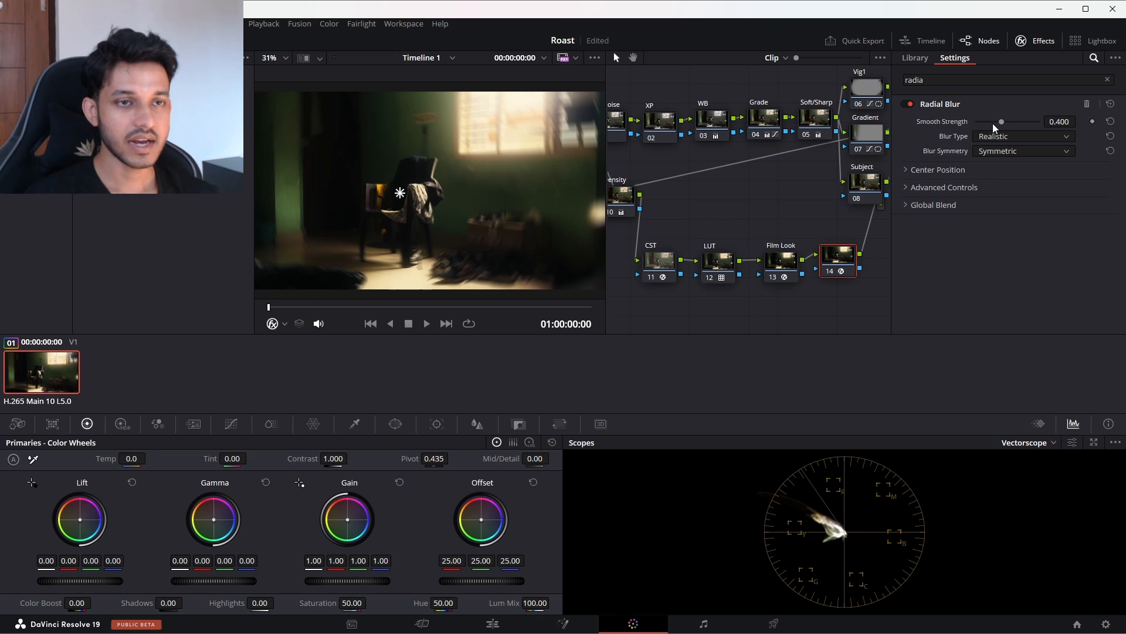
mouse_move(994, 124)
left_mouse_down()
mouse_move(1010, 122)
mouse_move(988, 126)
left_mouse_up()
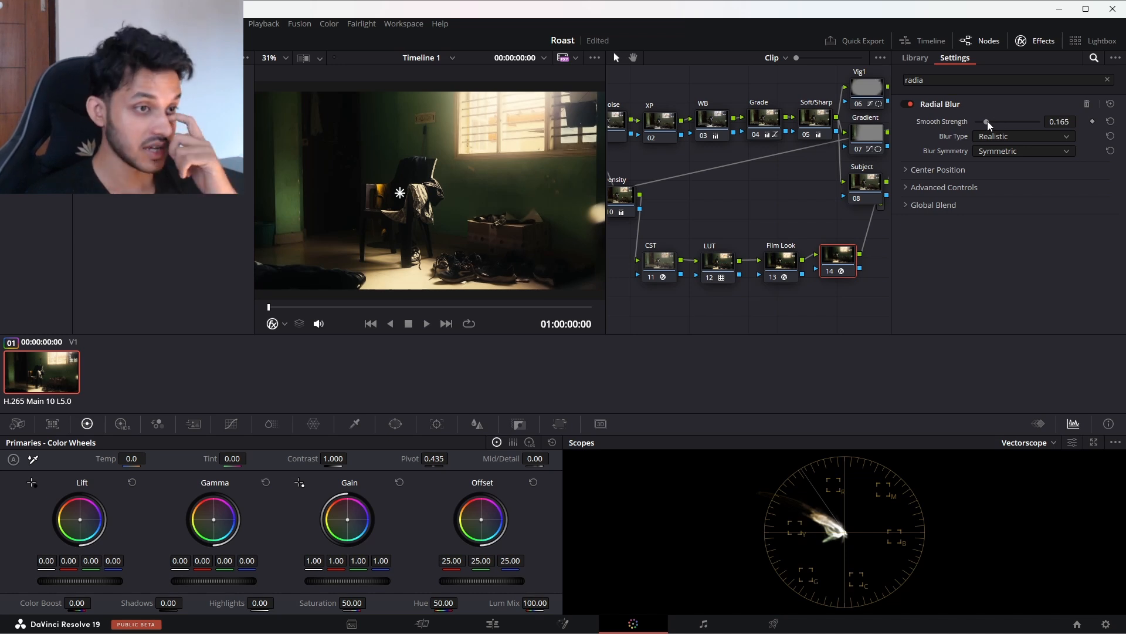
left_click_drag(989, 125, 991, 123)
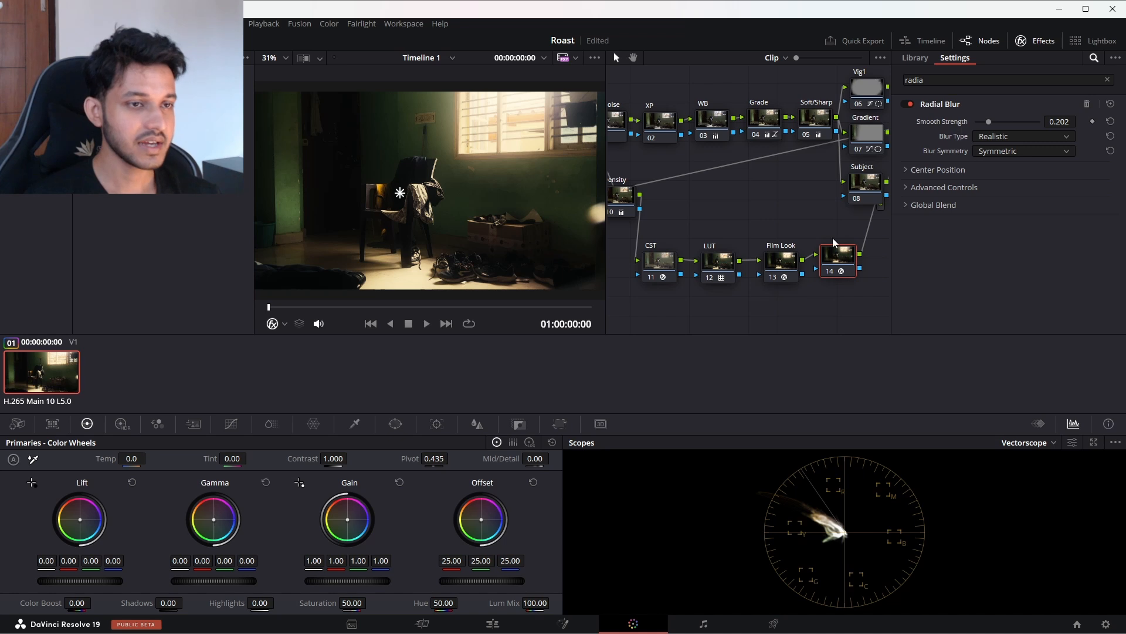
left_click(1036, 41)
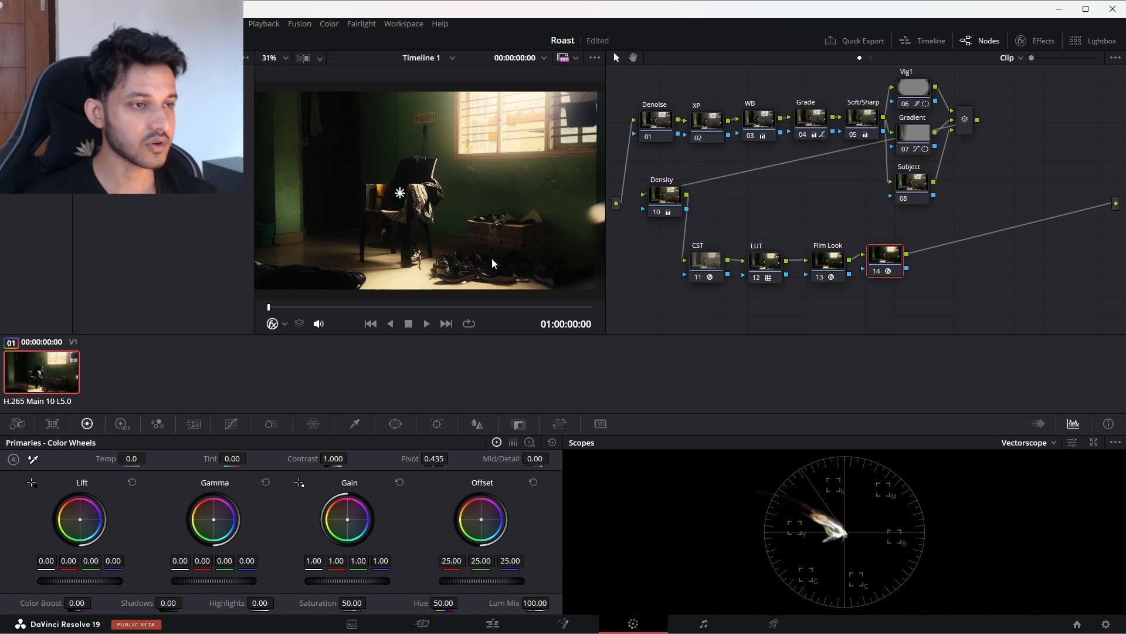
Step: Compare the image with node 14 off and on, and reopen its Radial Blur settings
key("ctrl+d")
key("ctrl+d")
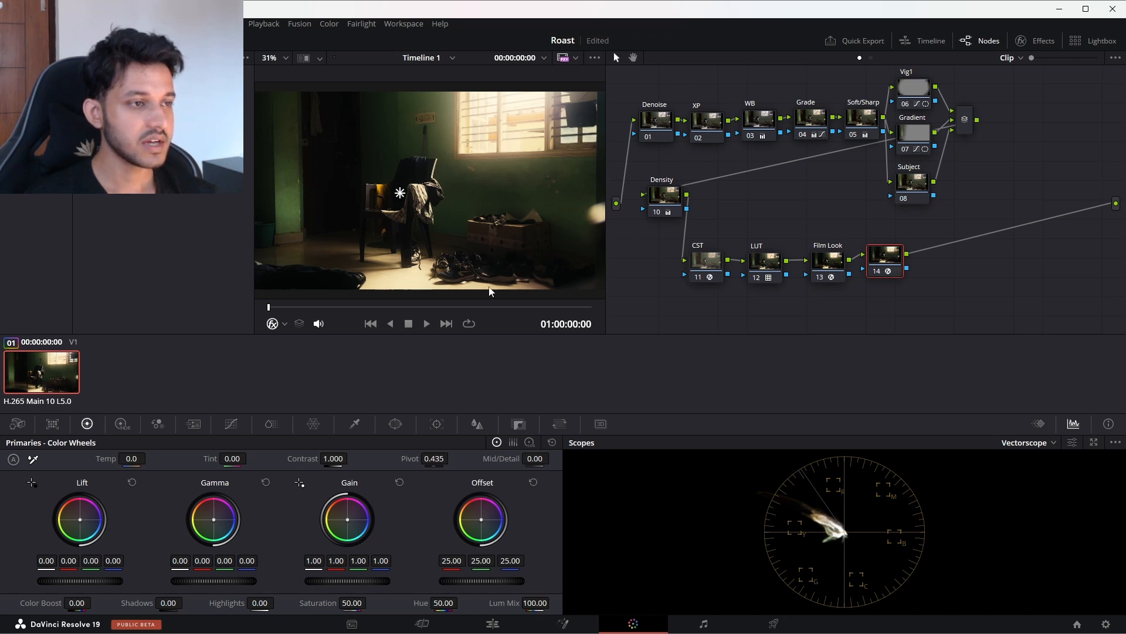
key("ctrl+d")
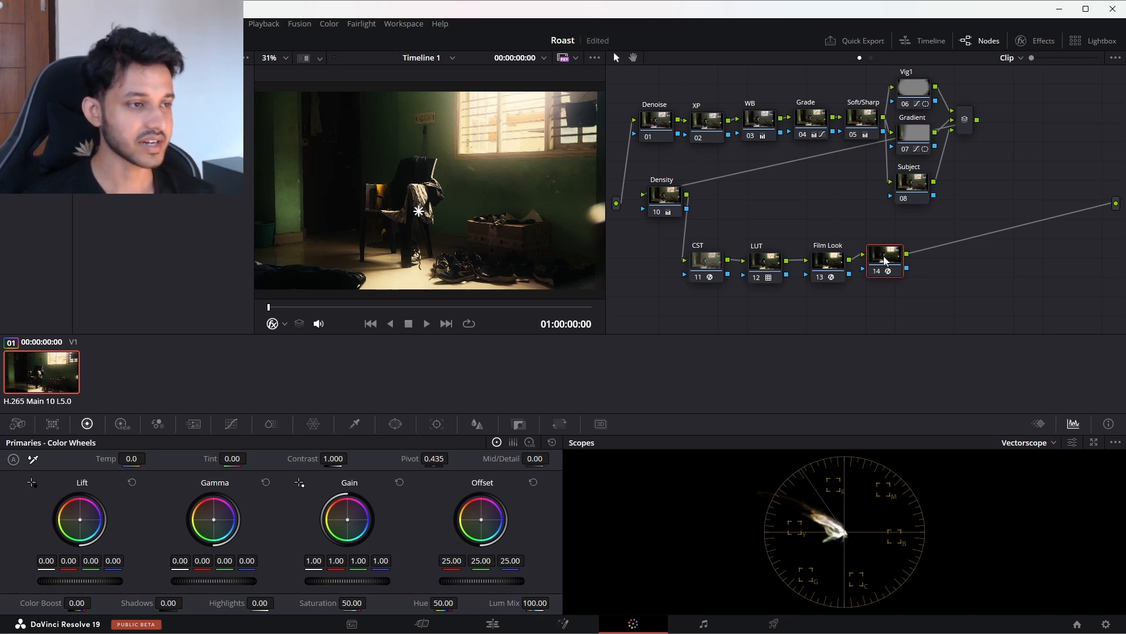
left_click(1024, 41)
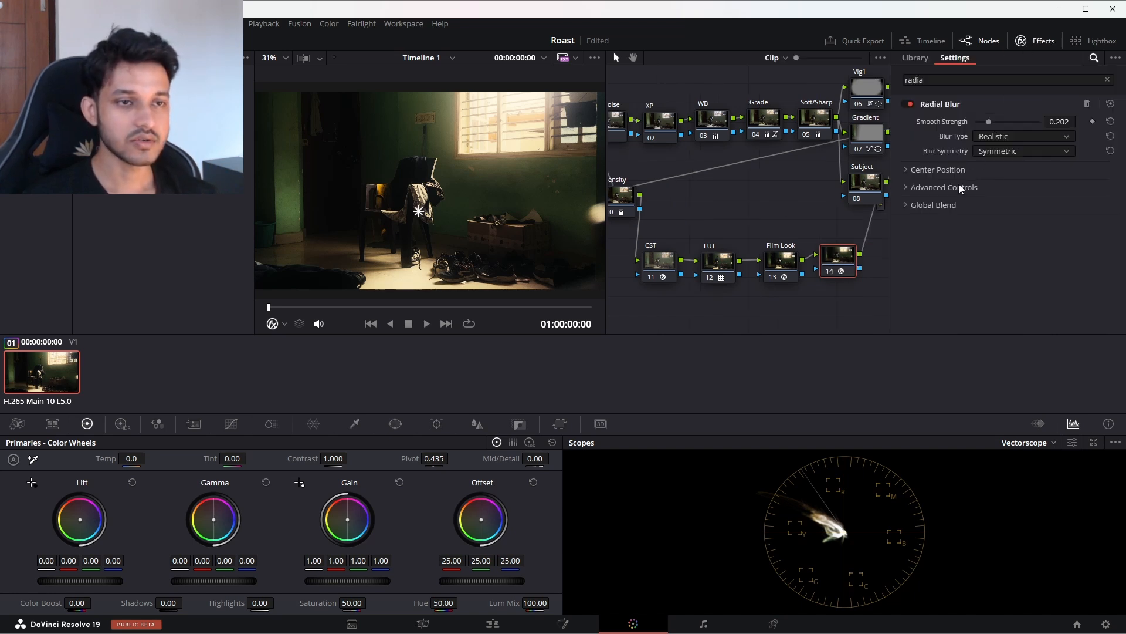
Step: Close the effects settings, widen the viewer, and compare the clip with all color grades bypassed and enabled
left_click(1021, 41)
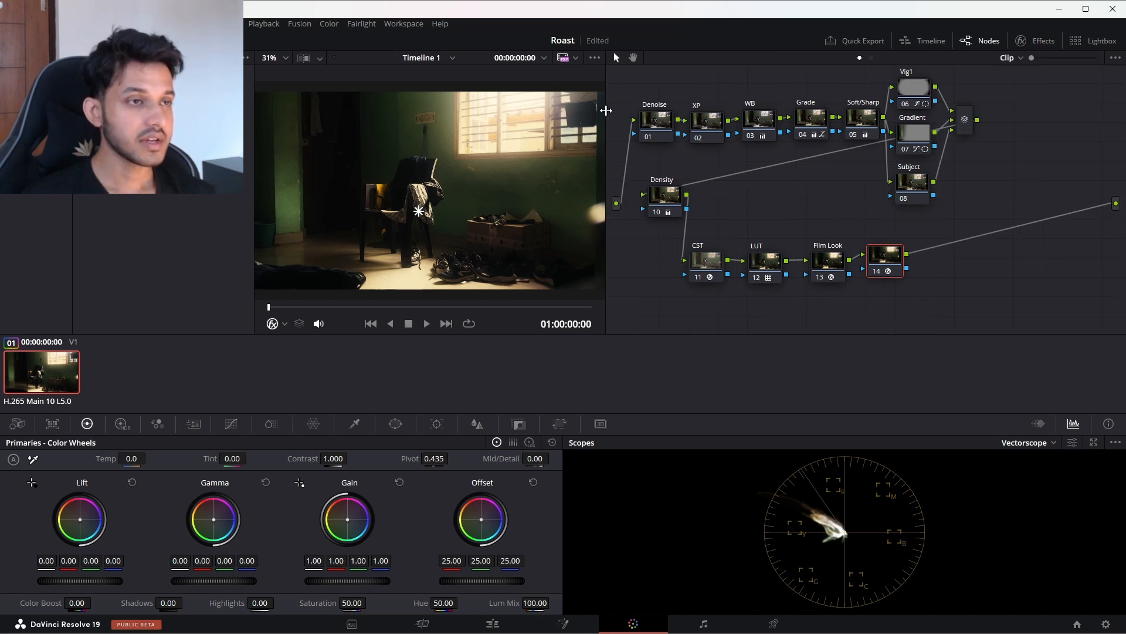
left_click_drag(606, 111, 696, 112)
left_click(645, 58)
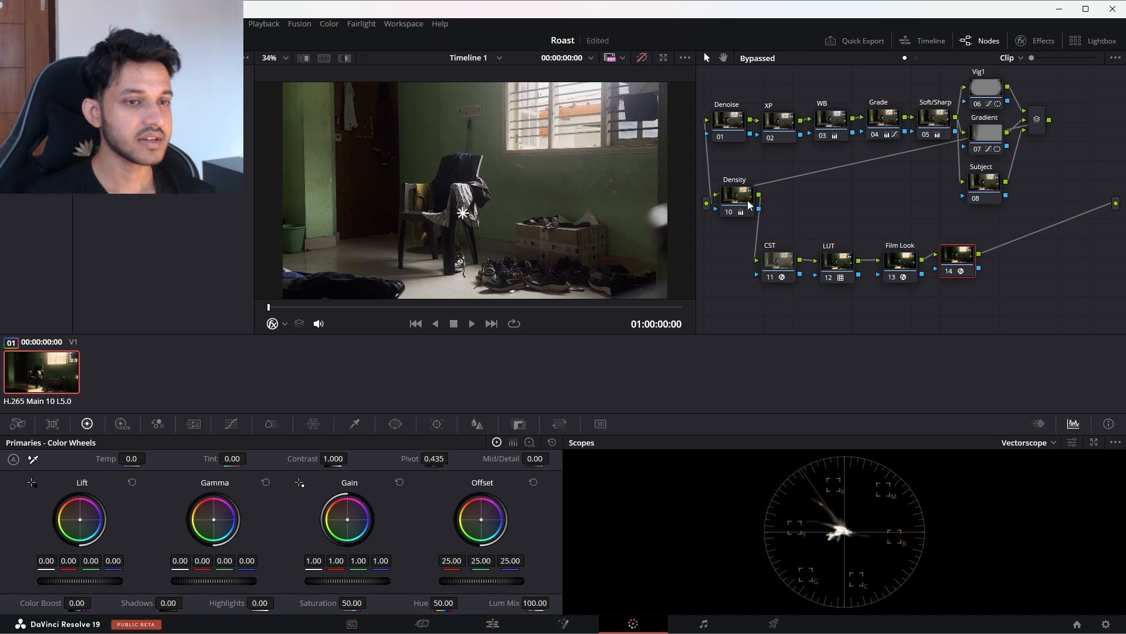
left_click(983, 182)
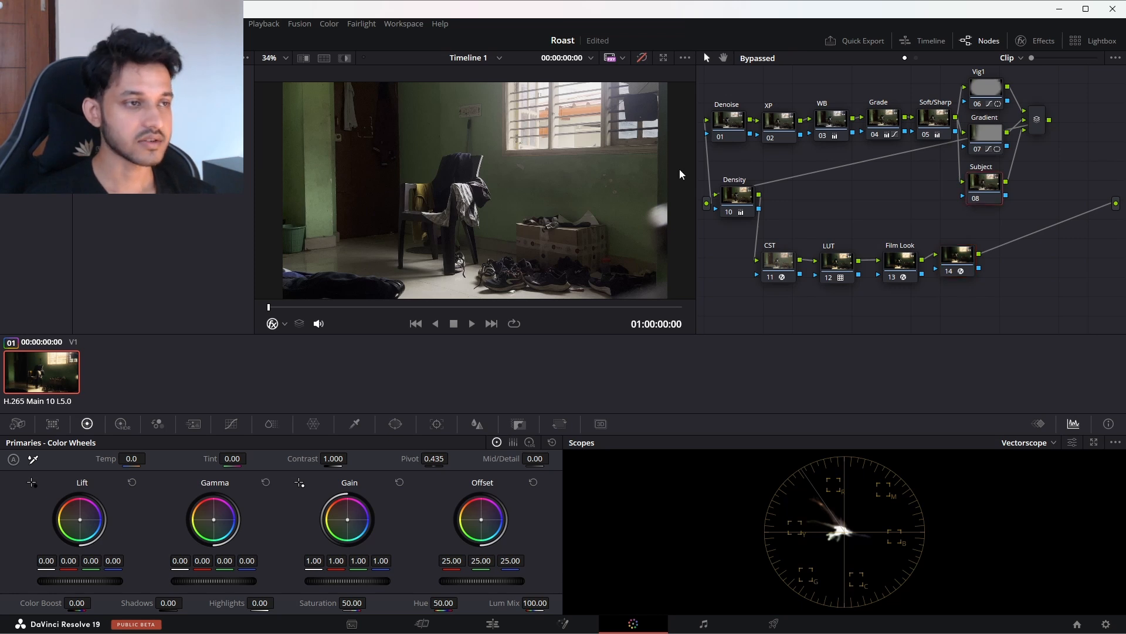
left_click(643, 58)
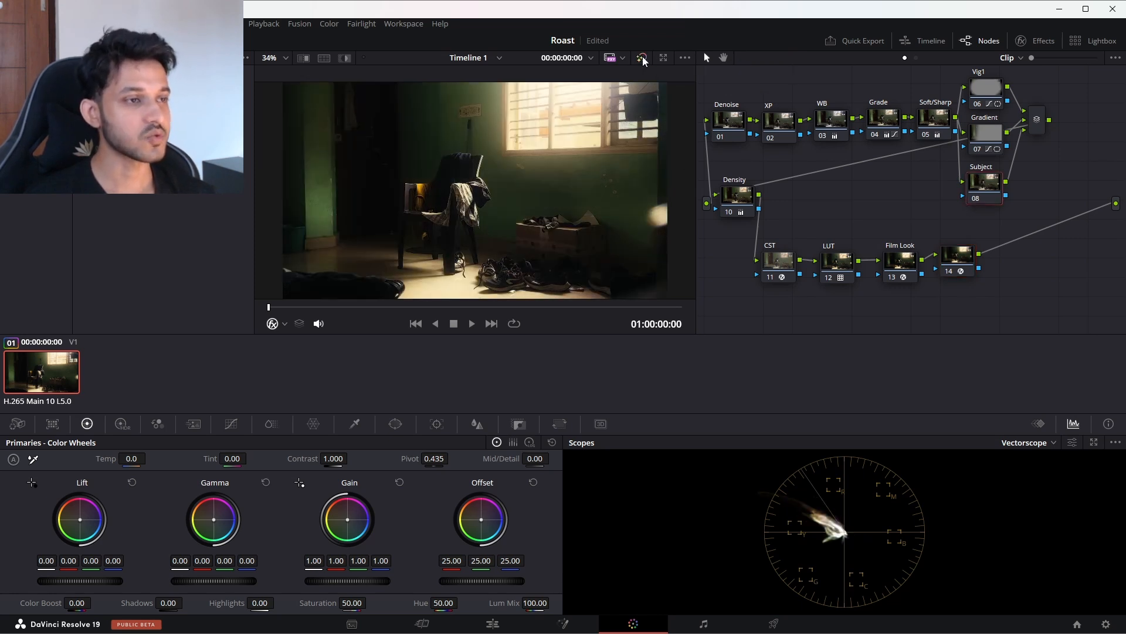
left_click(643, 59)
left_click(643, 59)
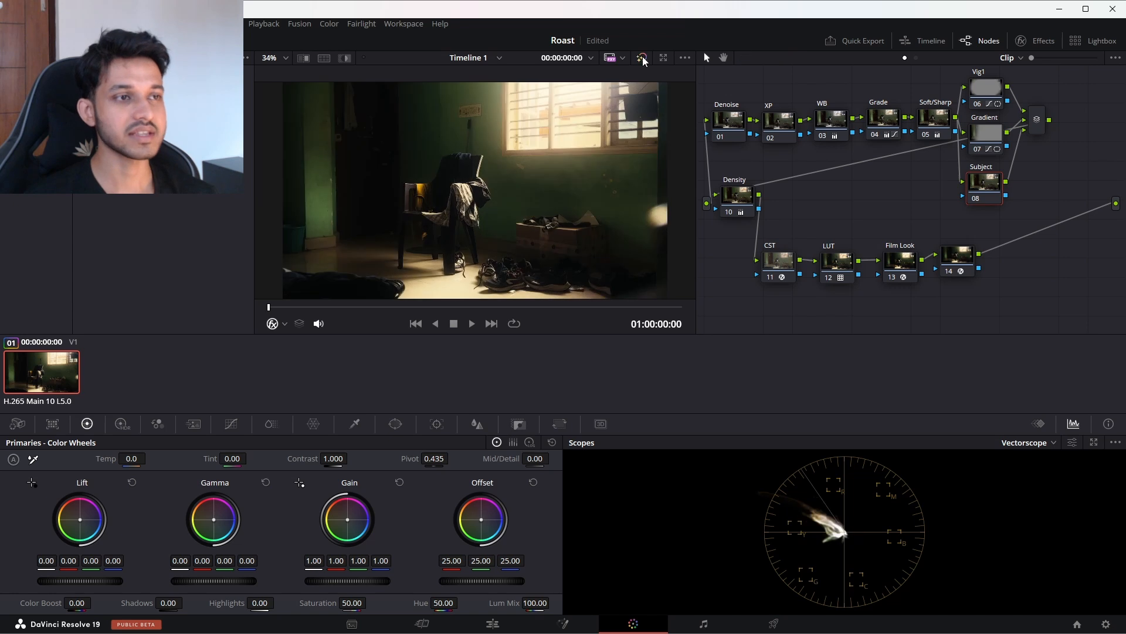
Step: Set the Shine Threshold of the Film Look node's Glow effect to 0.927 and close the effect settings
left_click(896, 262)
left_click(1036, 41)
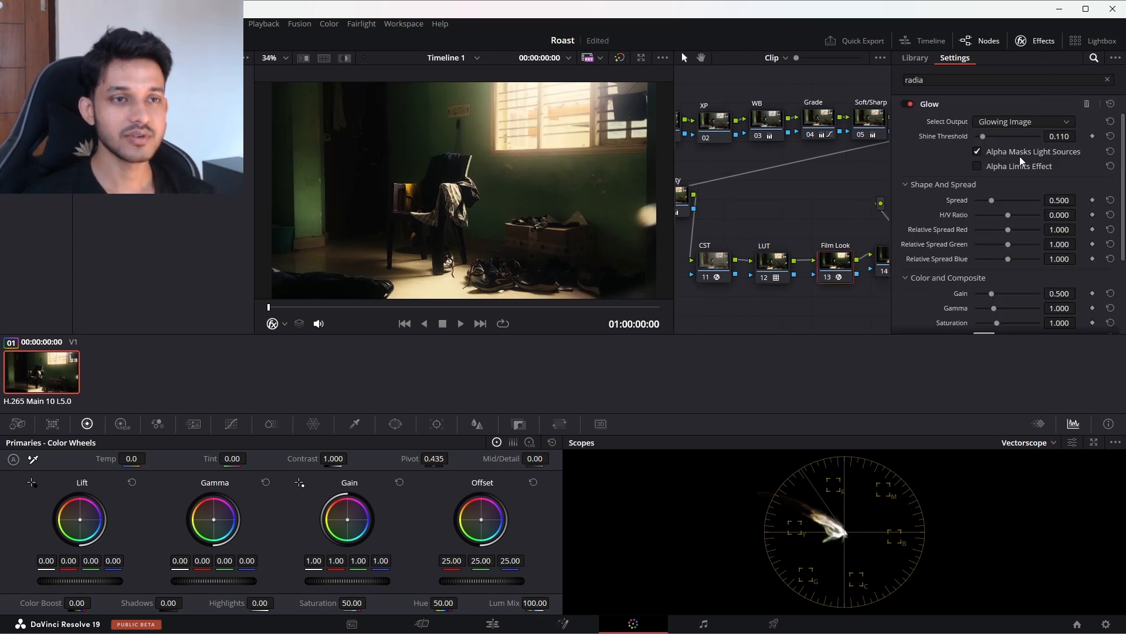
scroll(1024, 176, "down", 3)
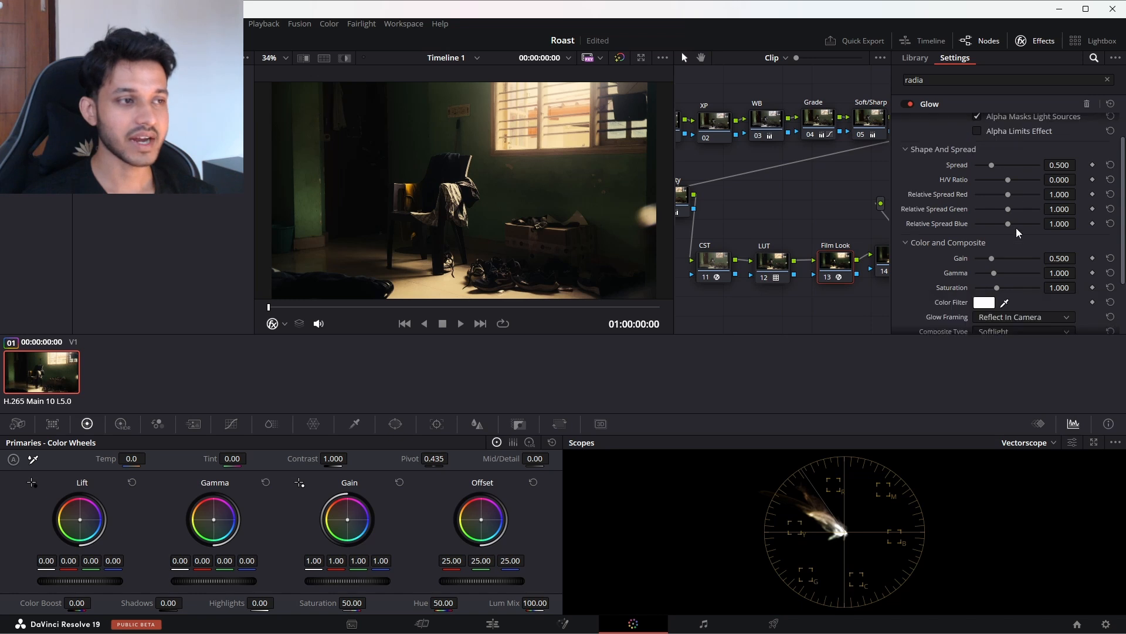
left_click(1009, 259)
left_click(998, 287)
scroll(998, 240, "up", 3)
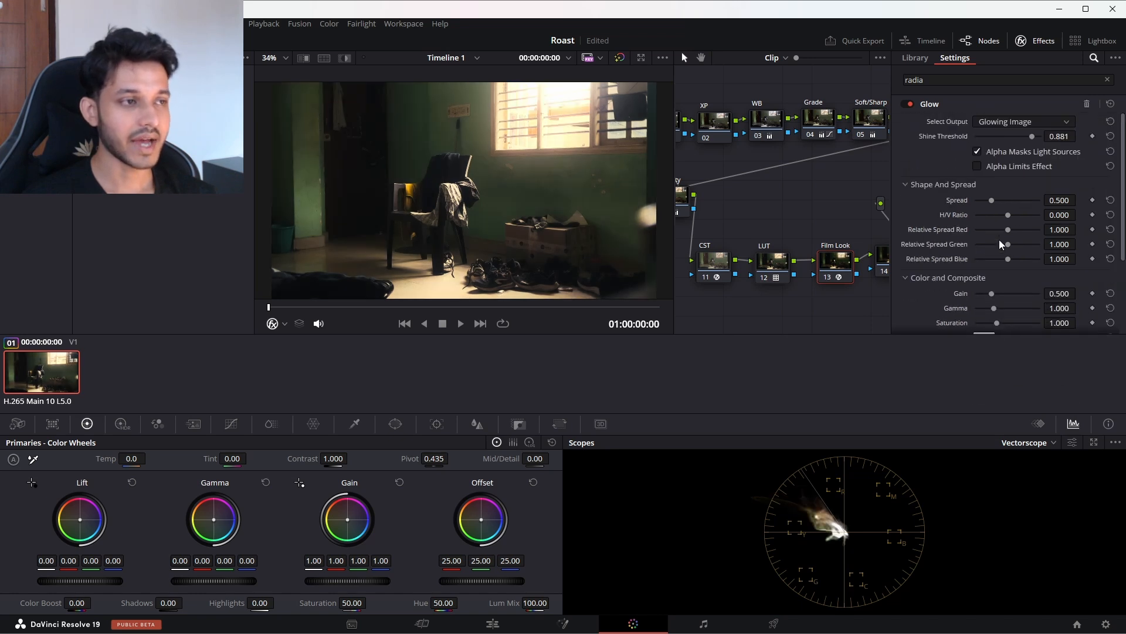
left_click_drag(1030, 135, 1037, 135)
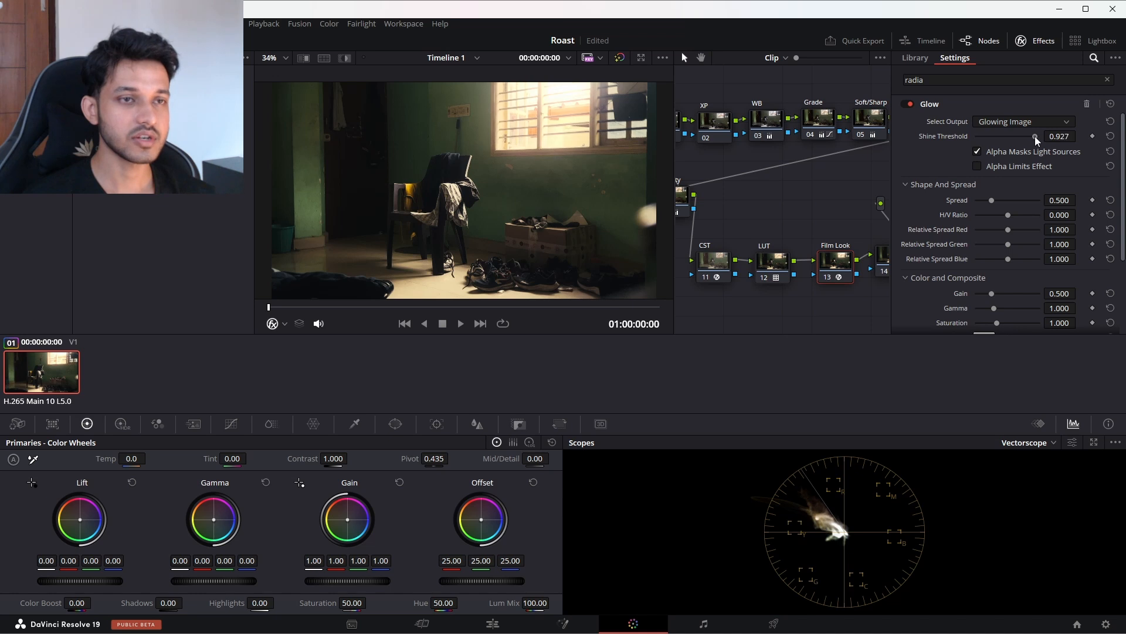
left_click(1022, 41)
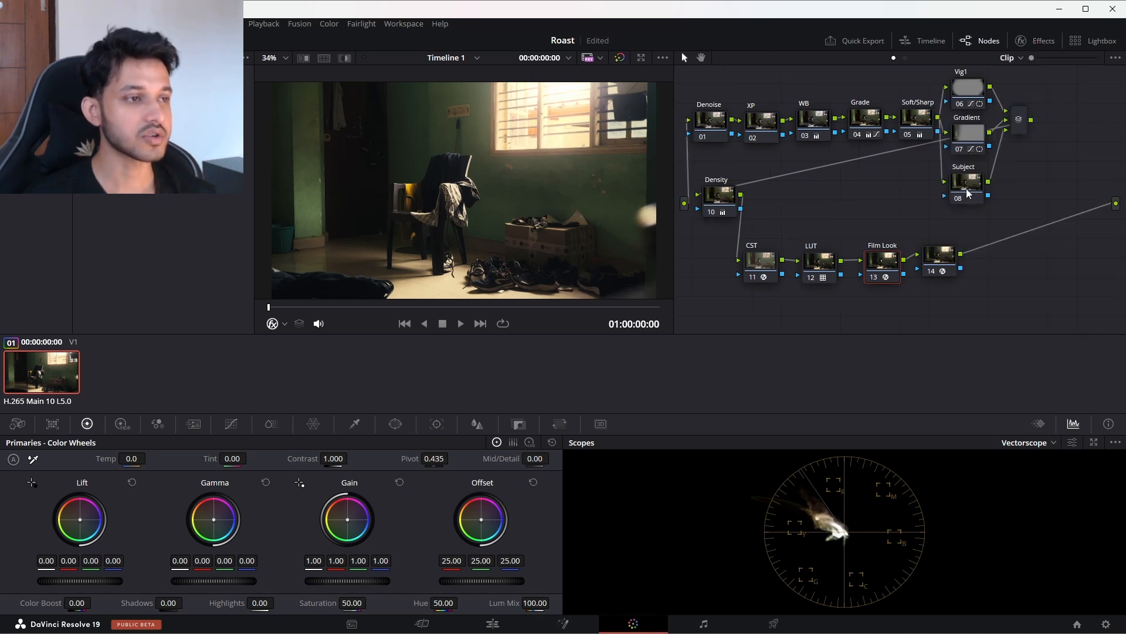
Step: Toggle the grade bypass to compare the original clip with the adjusted glow, leaving the grades enabled
left_click(620, 58)
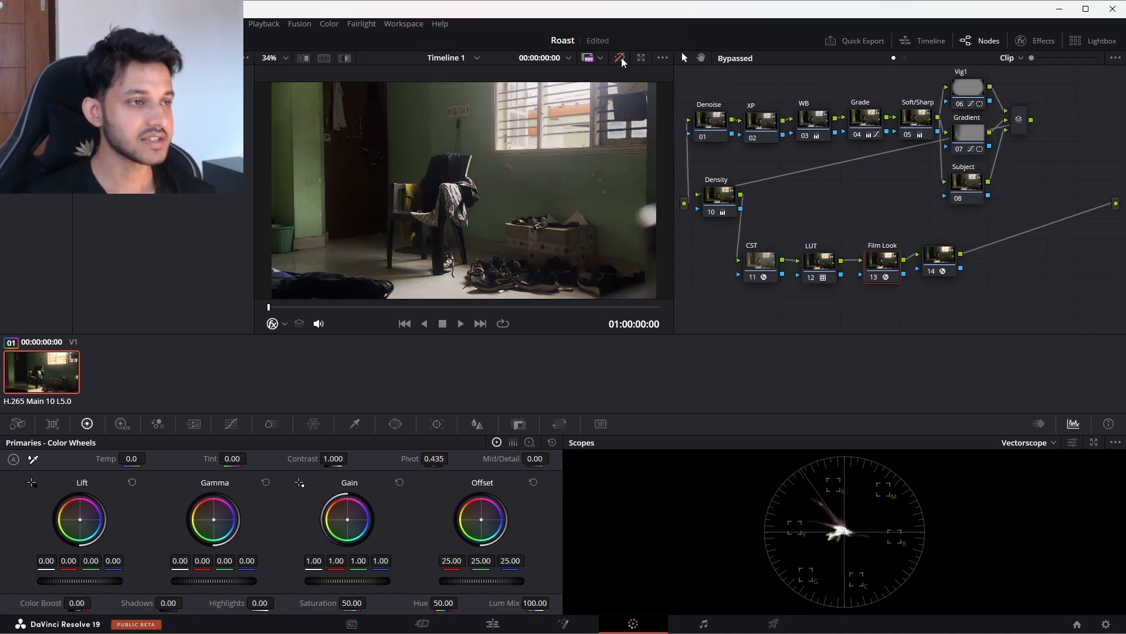
left_click(621, 58)
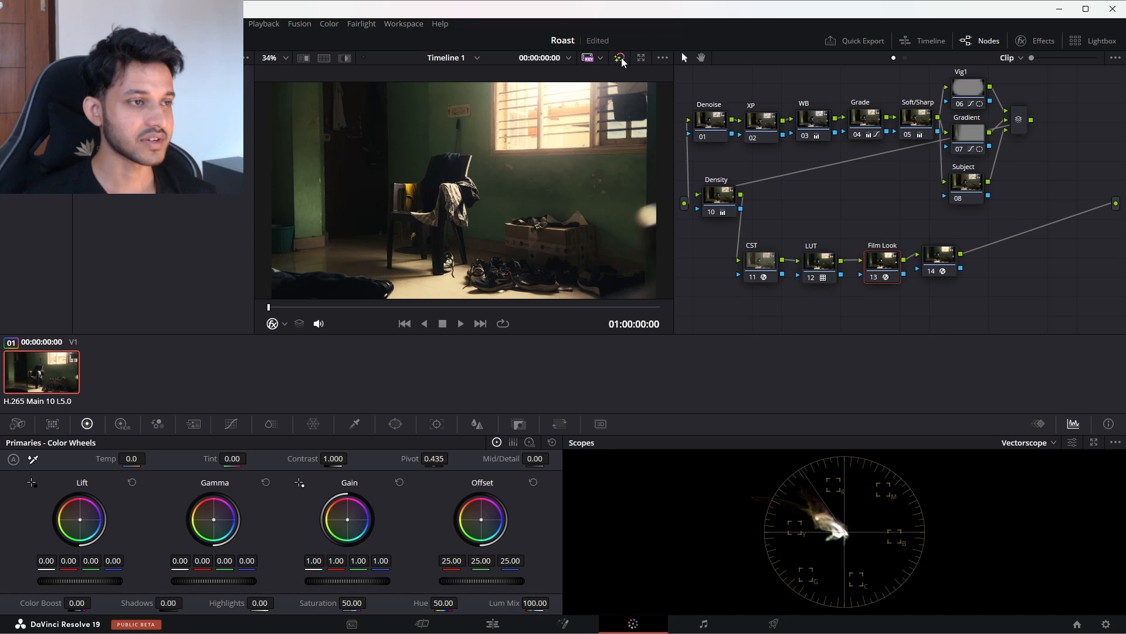
left_click(620, 58)
left_click(620, 58)
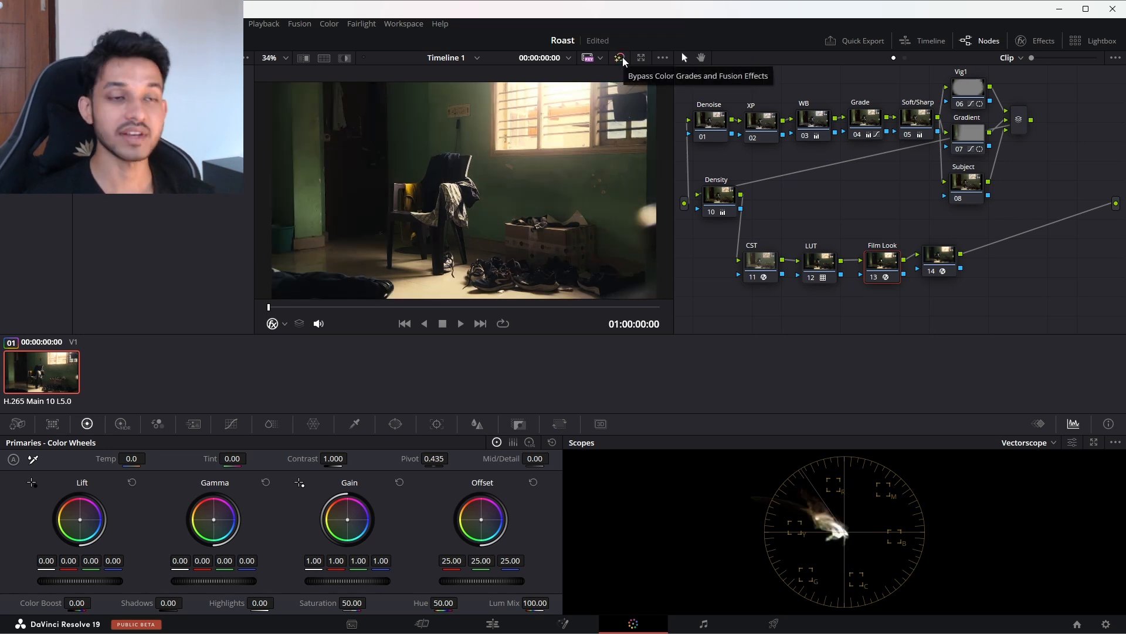